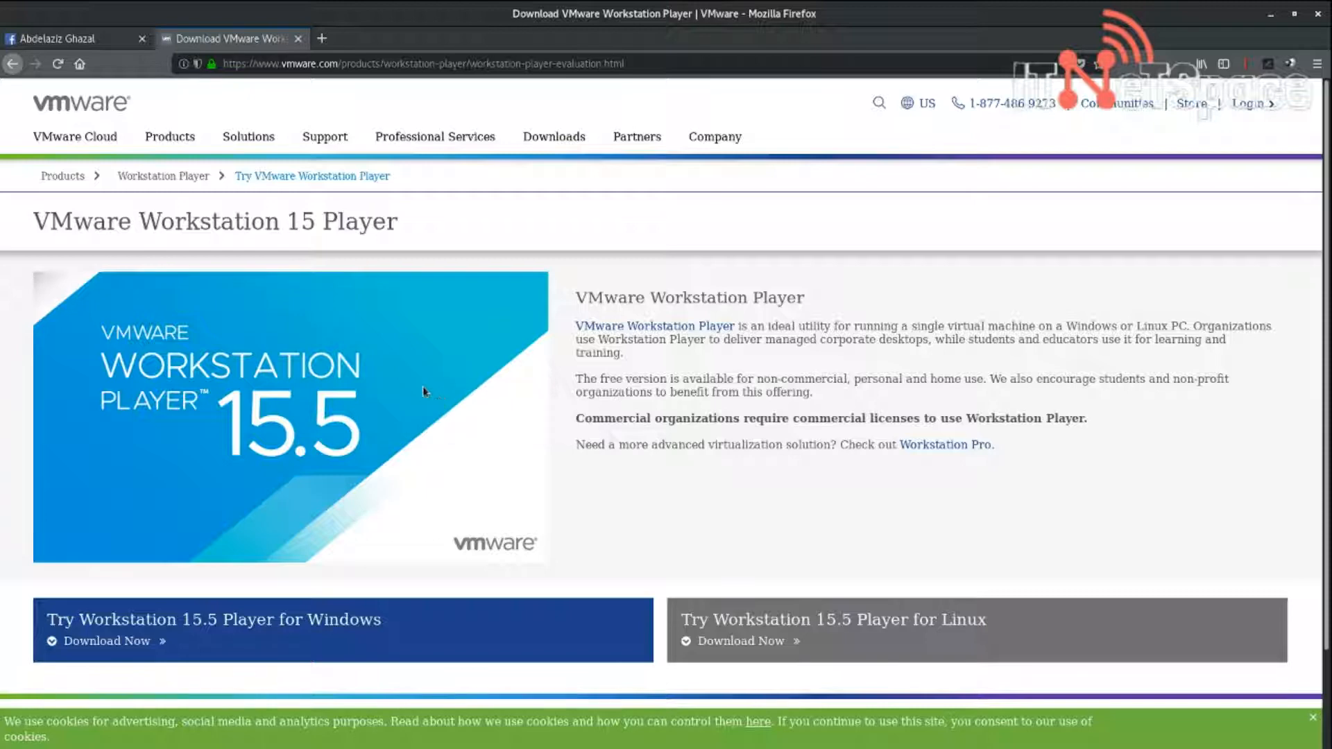
Step: Examine the VMware Workstation 15.5 Player page and its download options for Windows and Linux
scroll(305, 403, "down", 3)
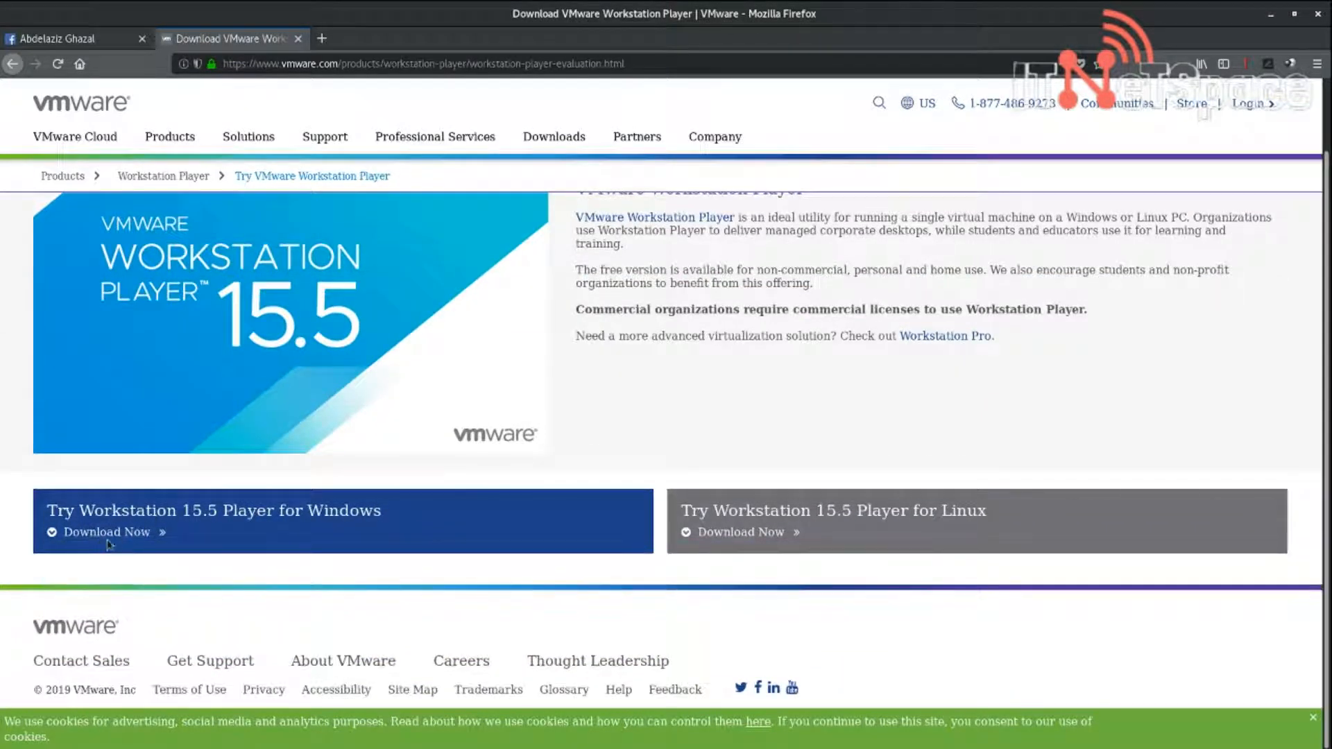
scroll(263, 540, "up", 3)
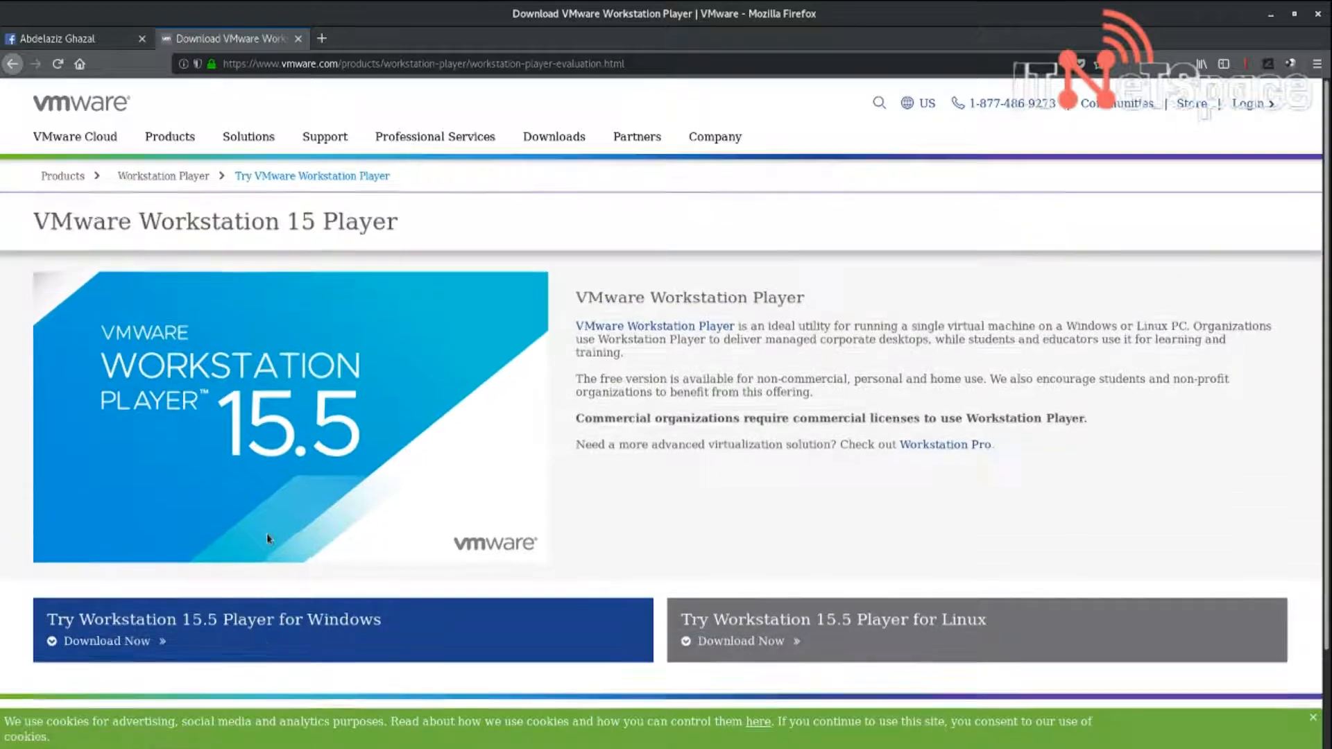
scroll(268, 532, "down", 3)
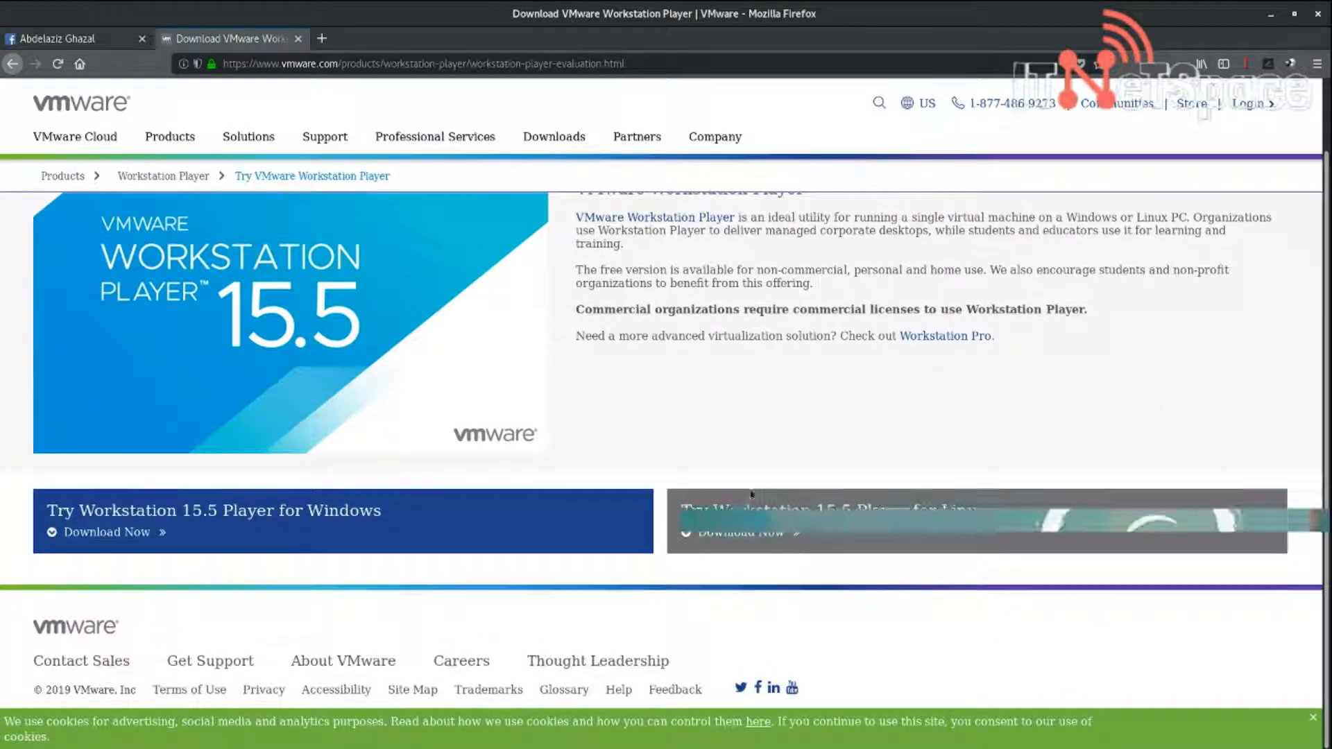
scroll(697, 403, "up", 3)
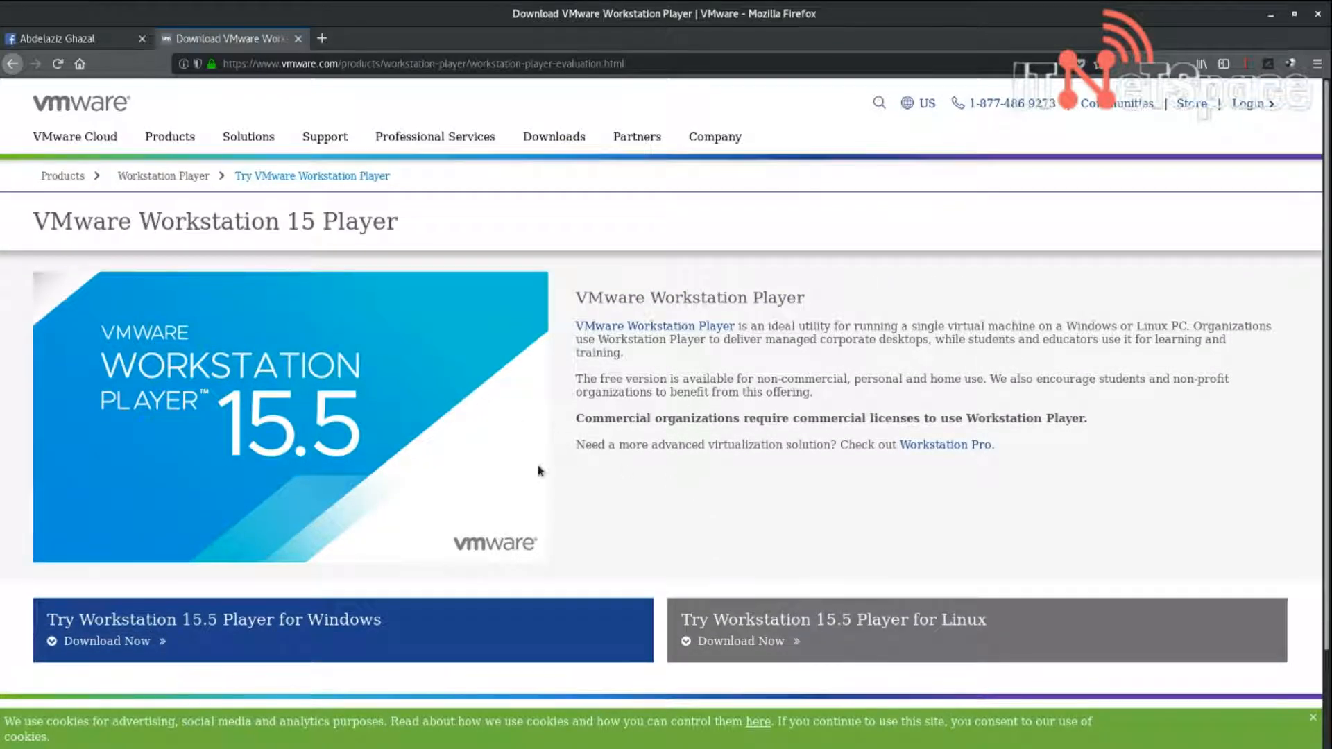
scroll(539, 472, "down", 3)
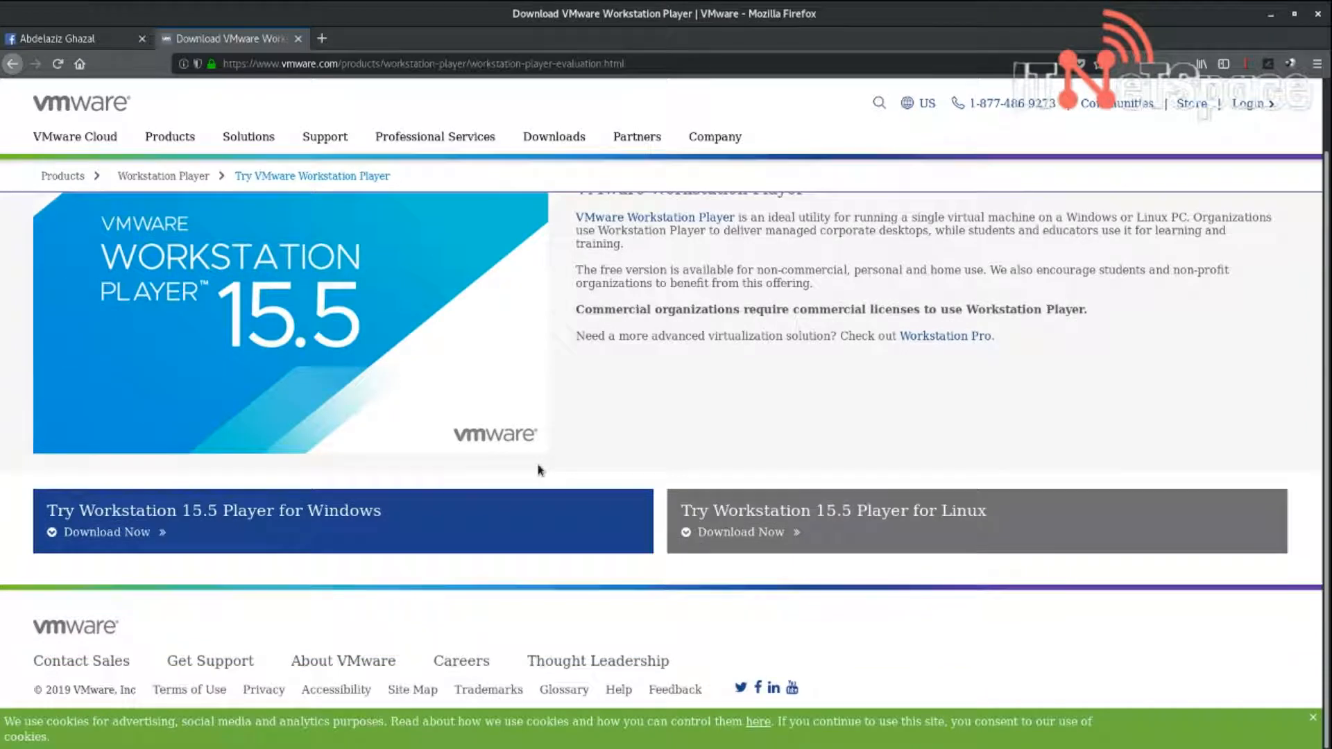
scroll(539, 470, "up", 3)
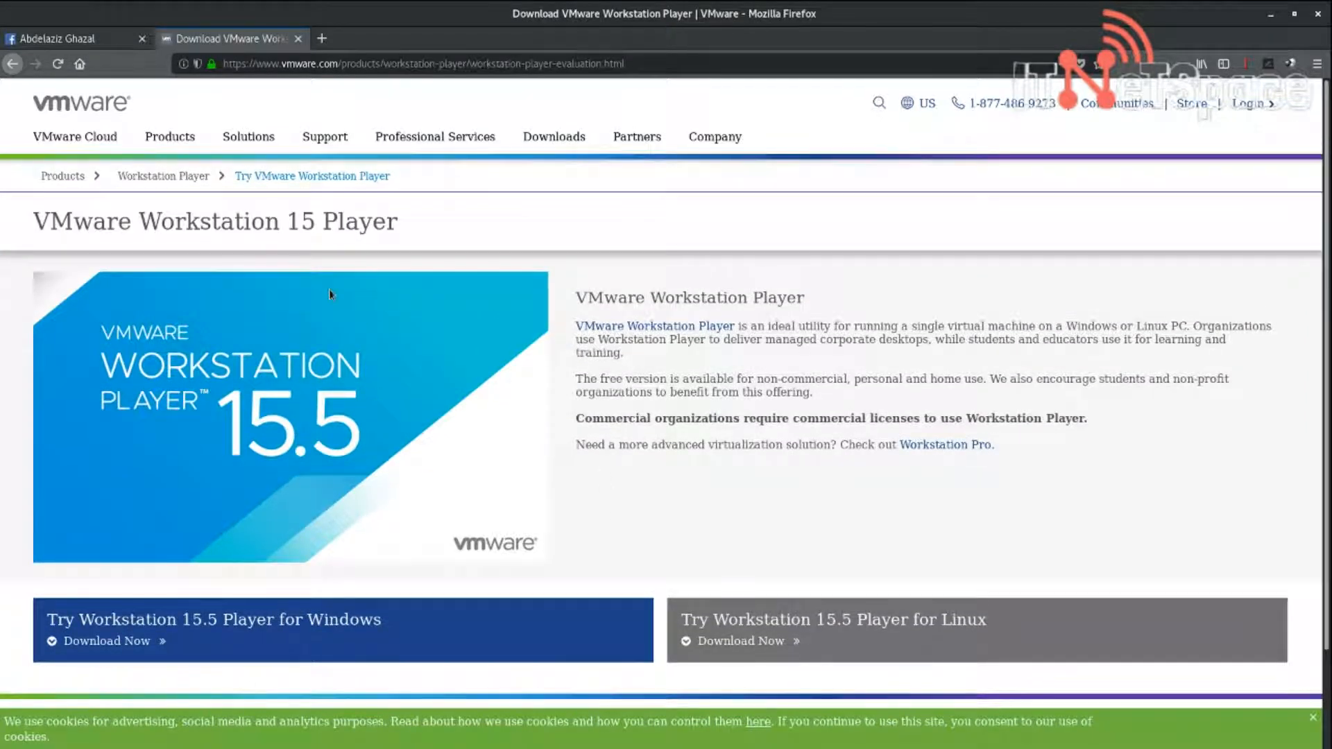
Step: Open a new browser tab, view the VMware Workstation window and return to Firefox
left_click(322, 40)
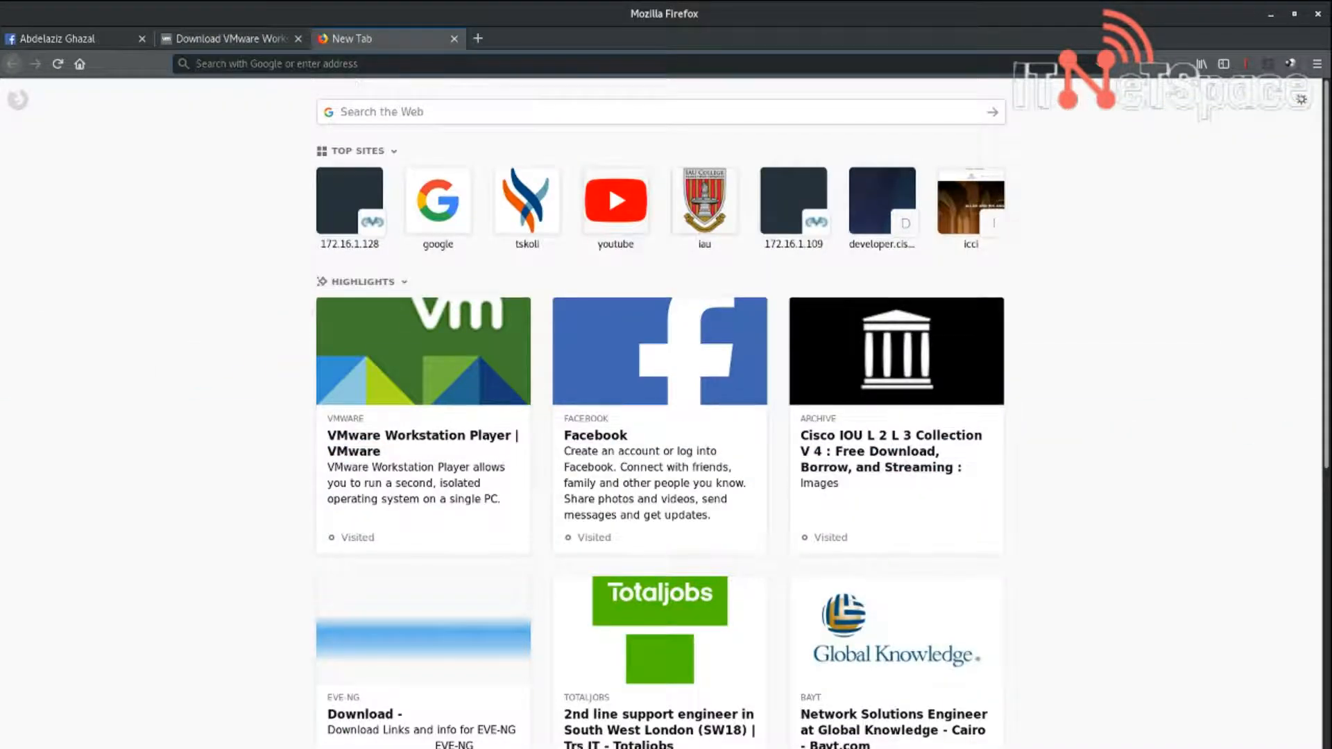
mouse_move(1318, 5)
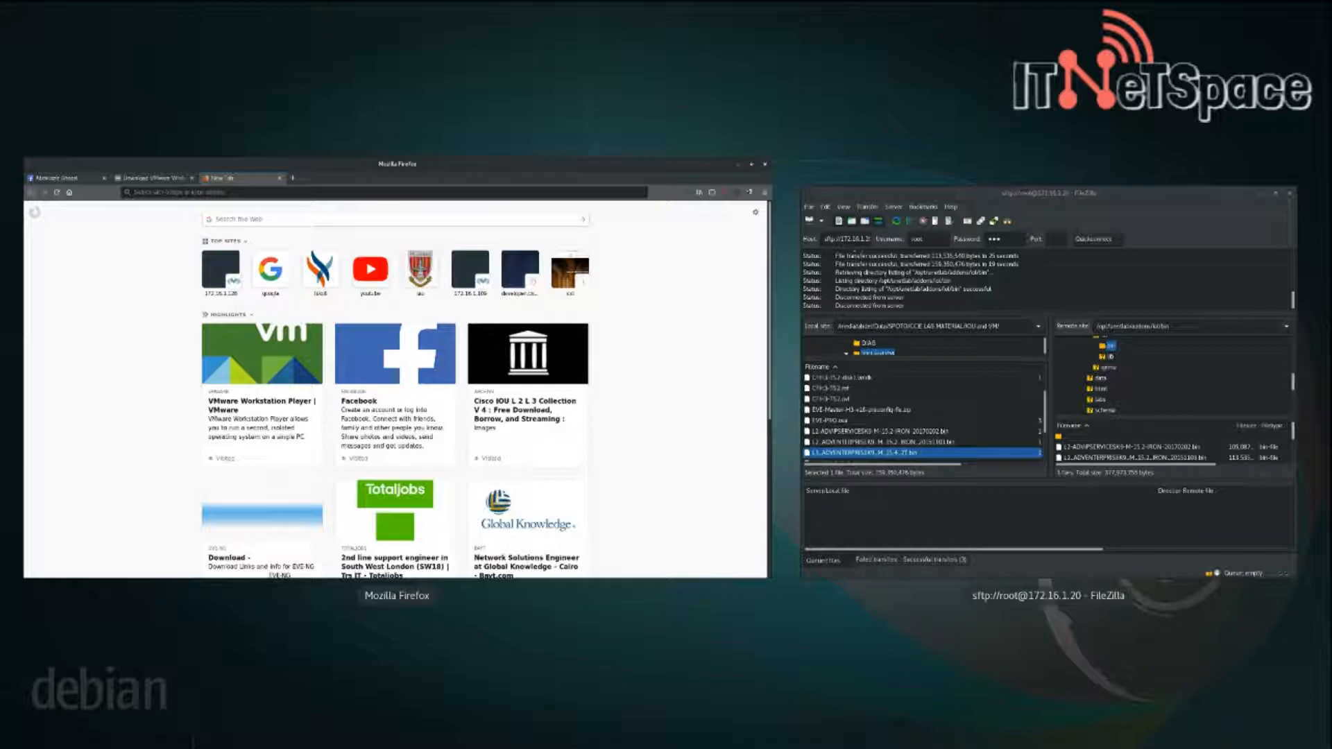
left_click(397, 370)
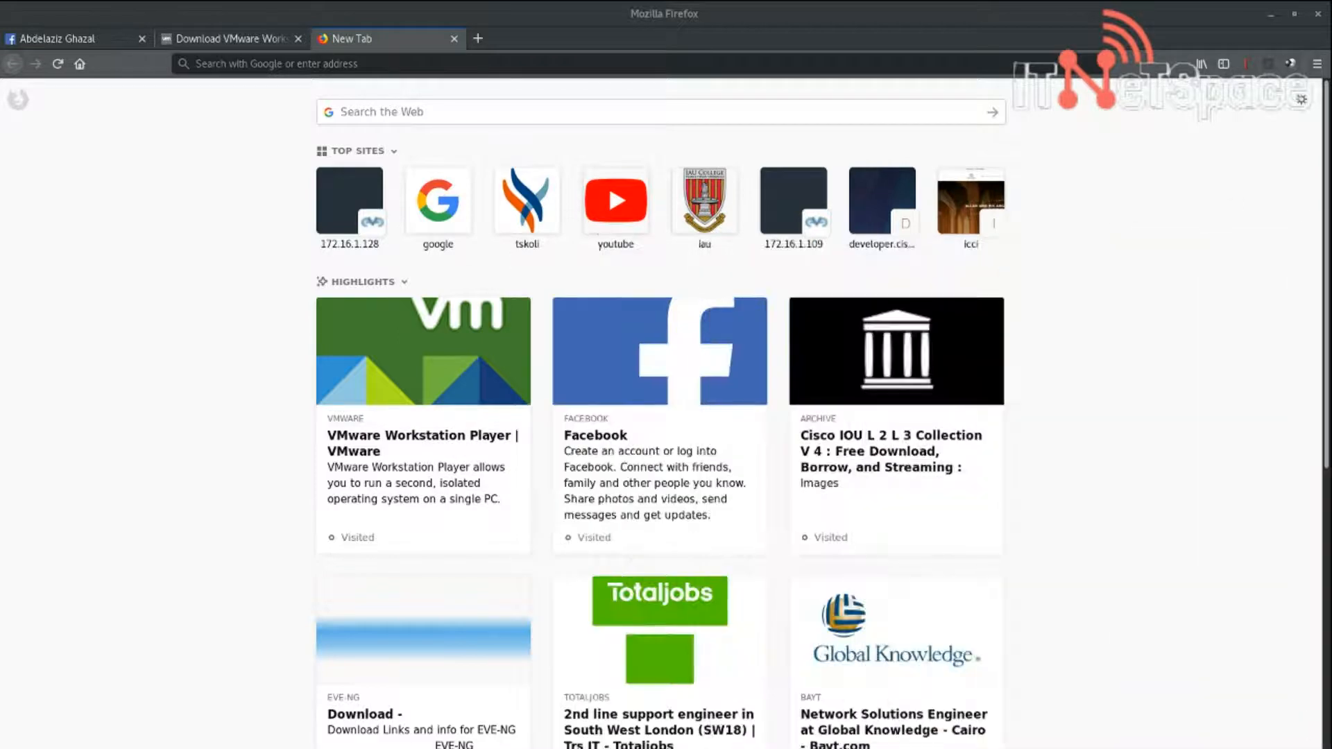
left_click_drag(1330, 250, 922, 3)
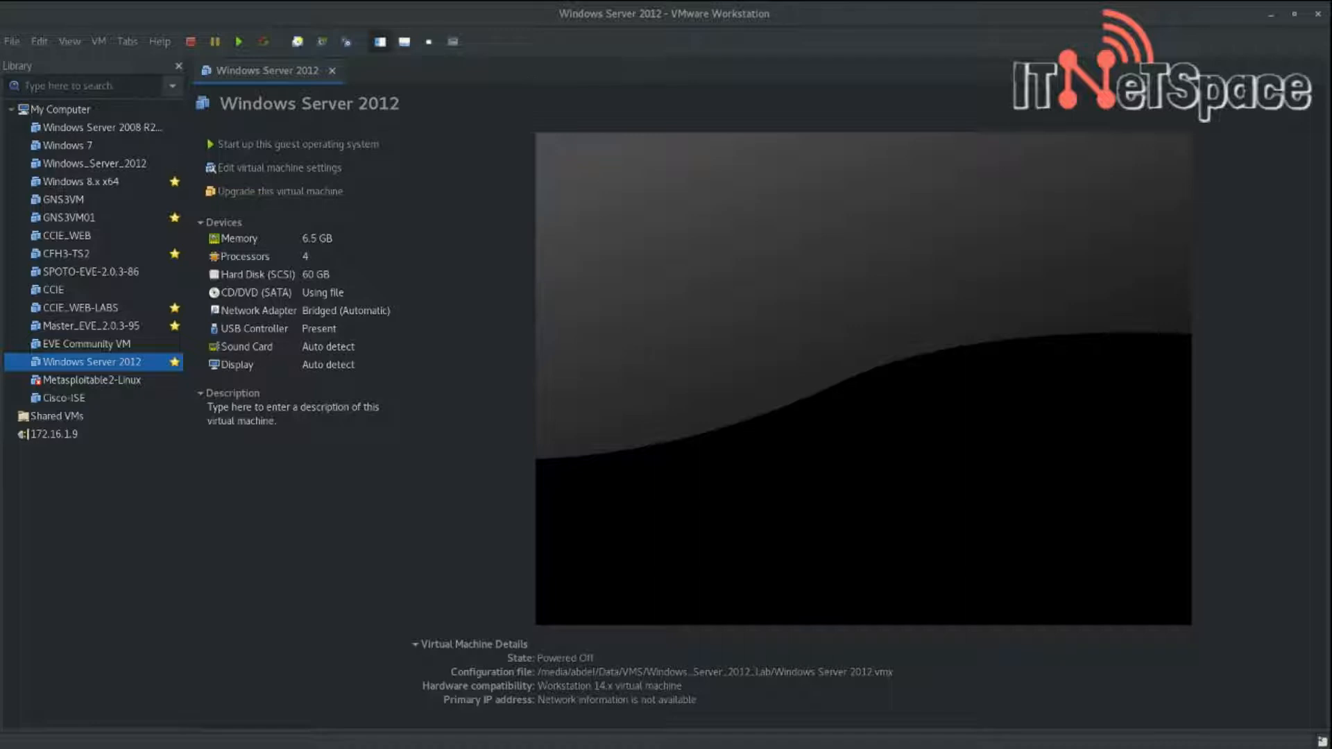
key("super")
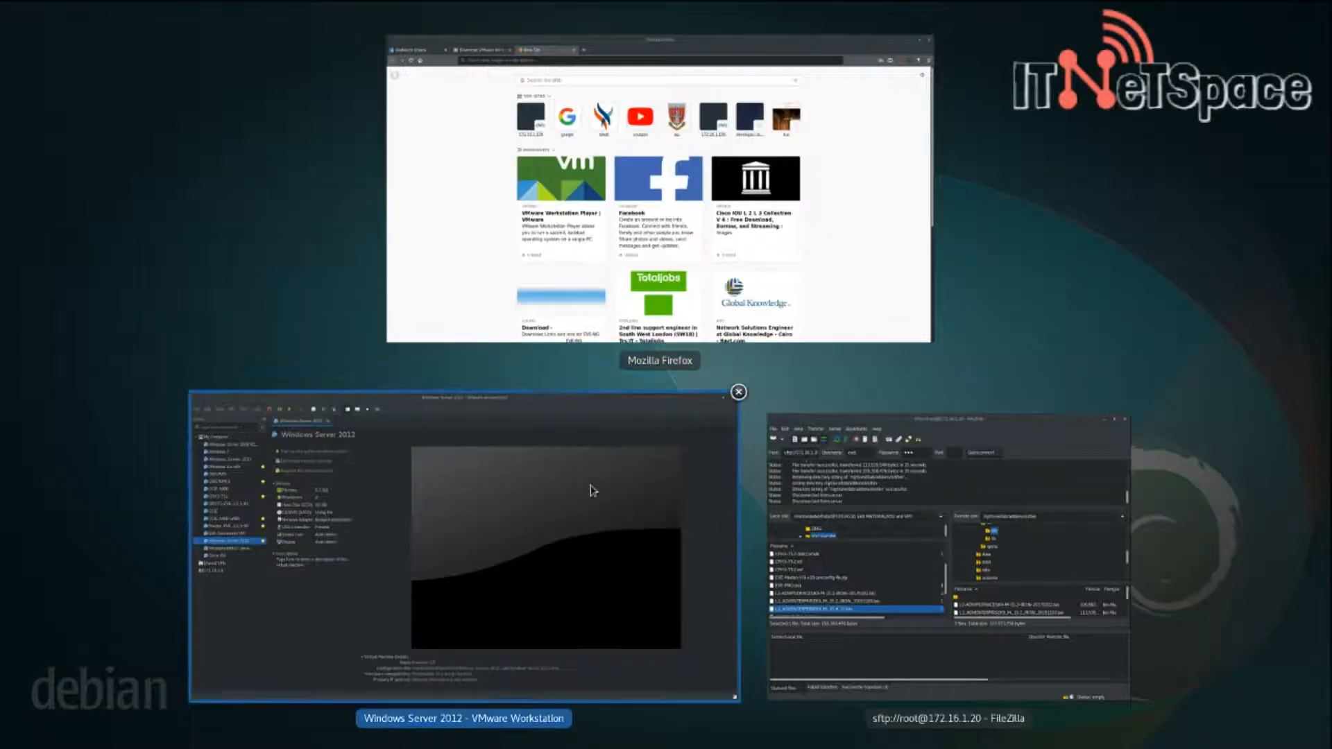
left_click(826, 238)
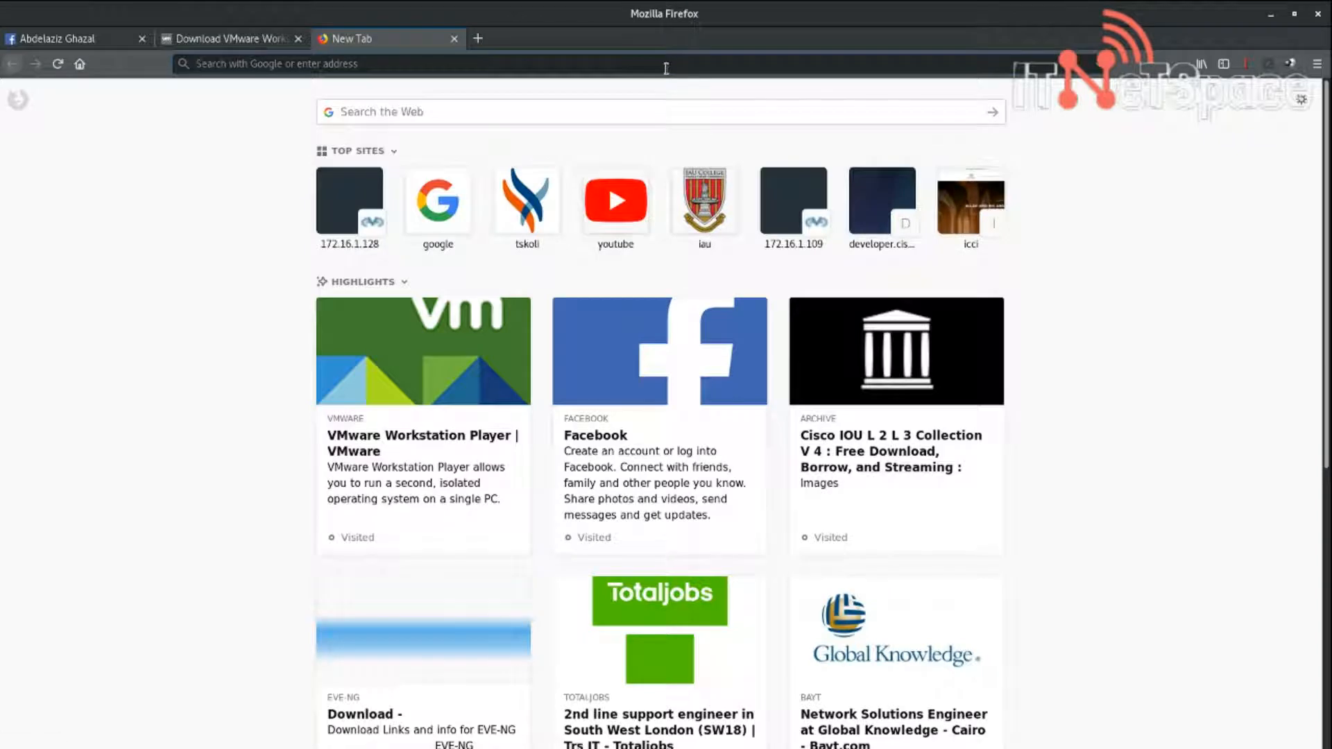
Step: Search the web for "eve-ng download" and open the EVE-NG download page at the Free EVE Community Edition links
type("eve-")
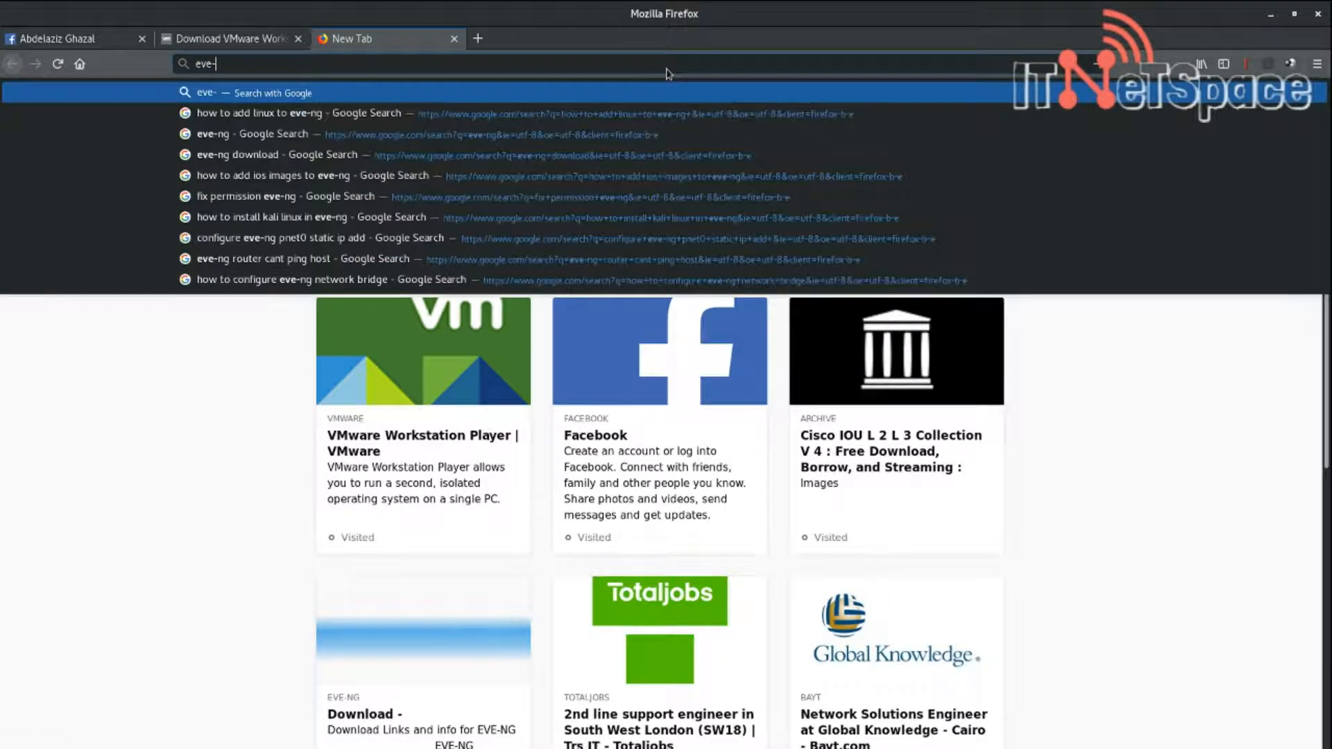
type("ng download")
key("Return")
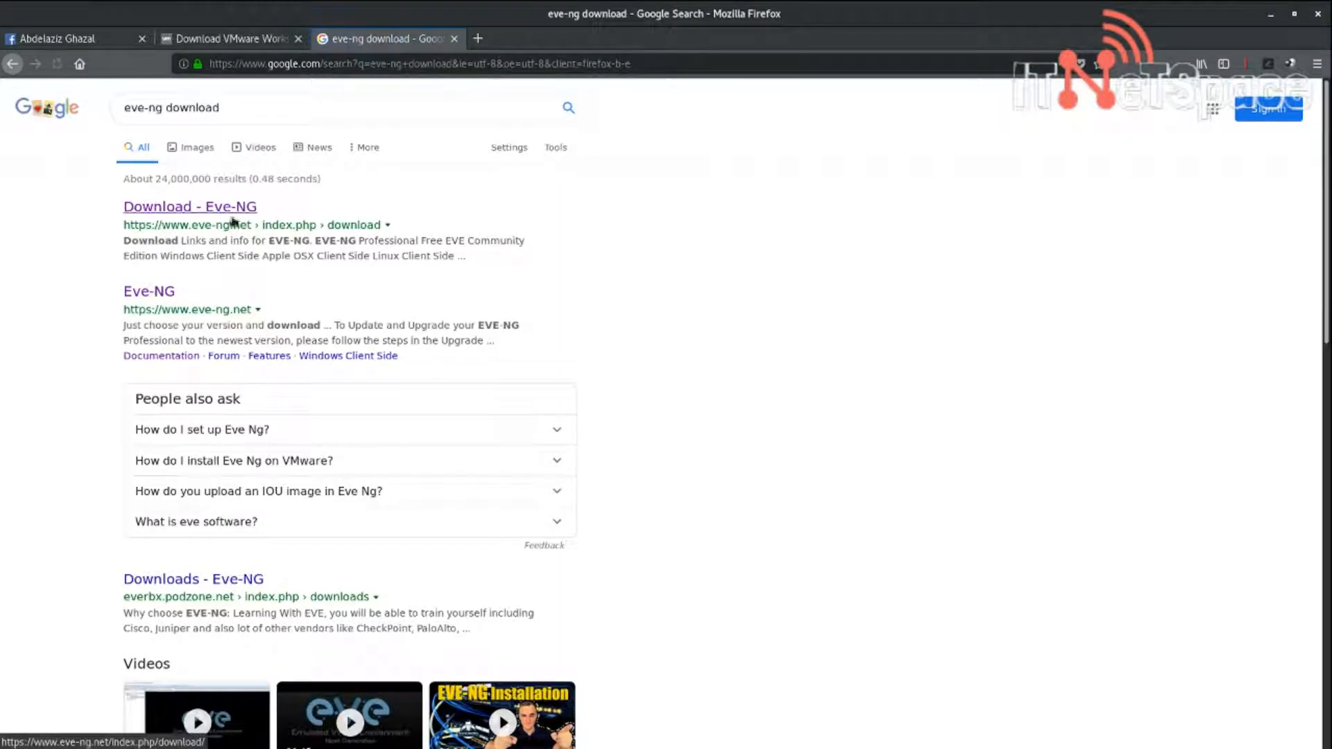
left_click(233, 221)
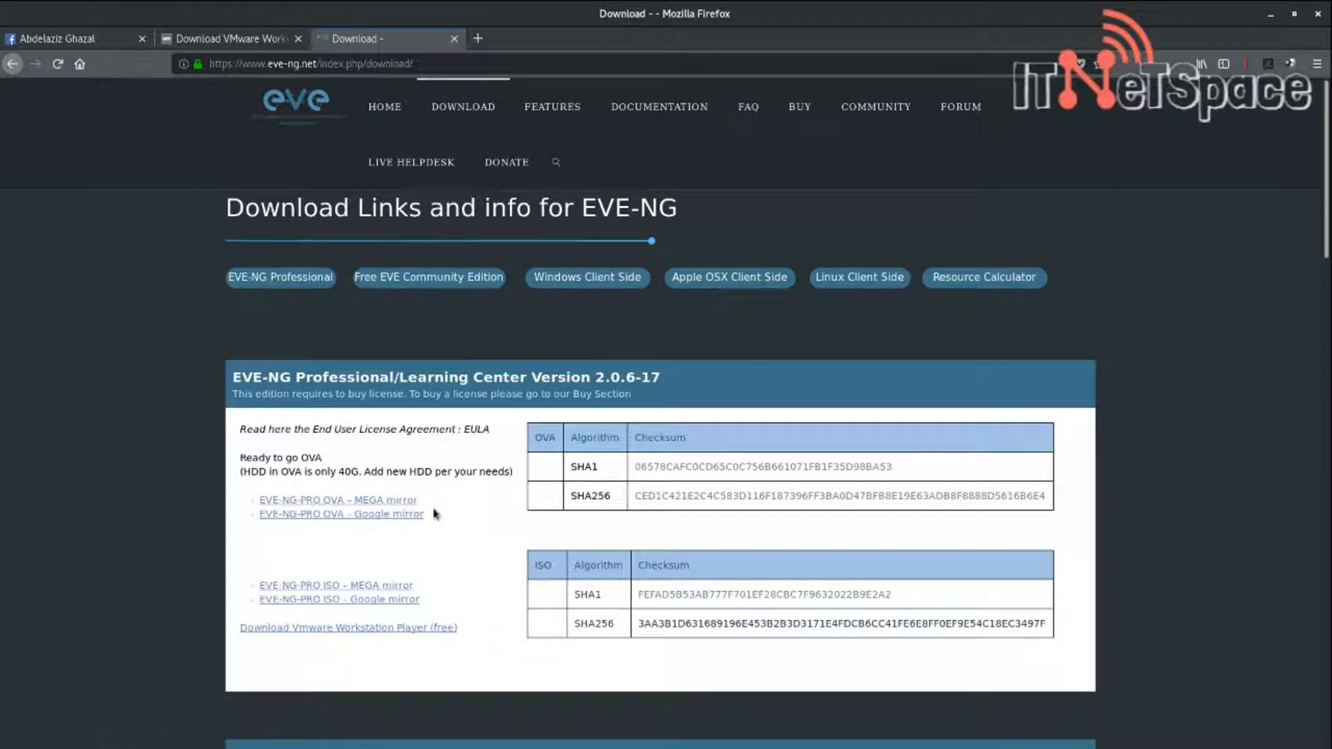
scroll(435, 513, "down", 2)
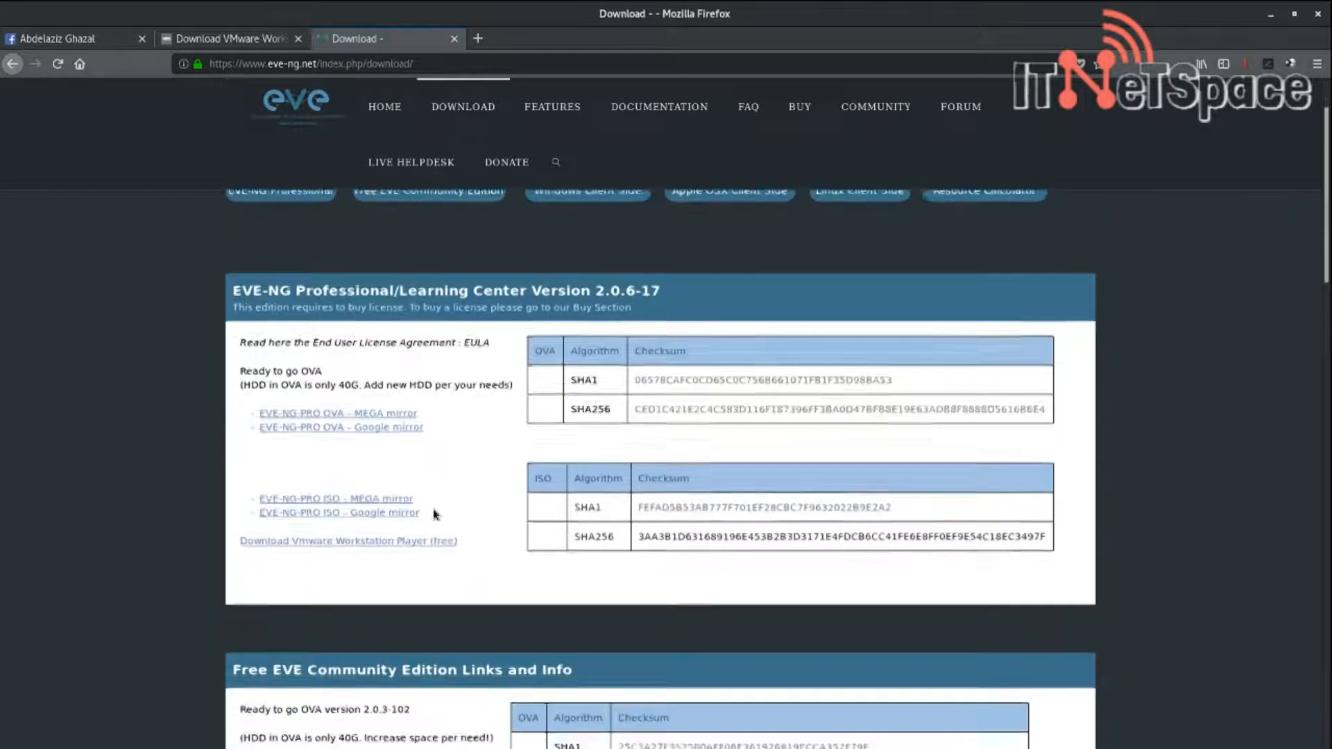
scroll(424, 458, "down", 3)
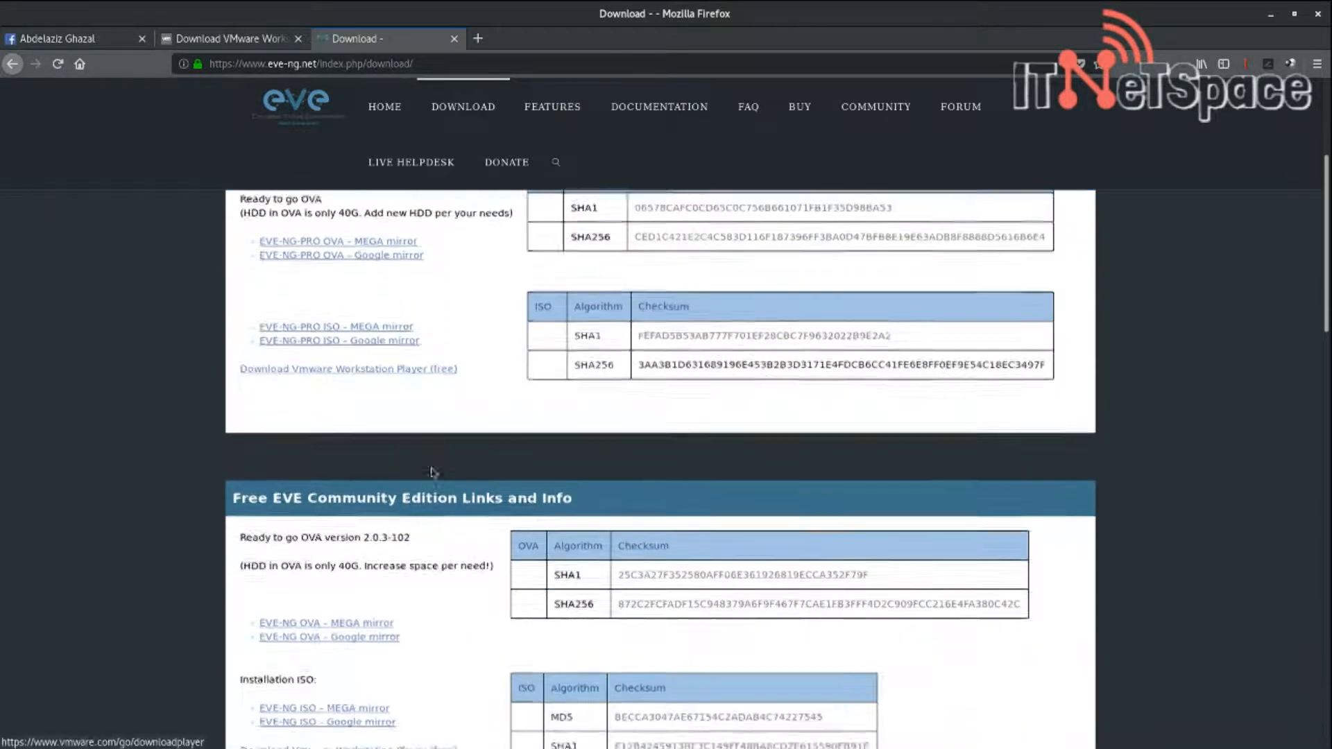
scroll(421, 463, "down", 1)
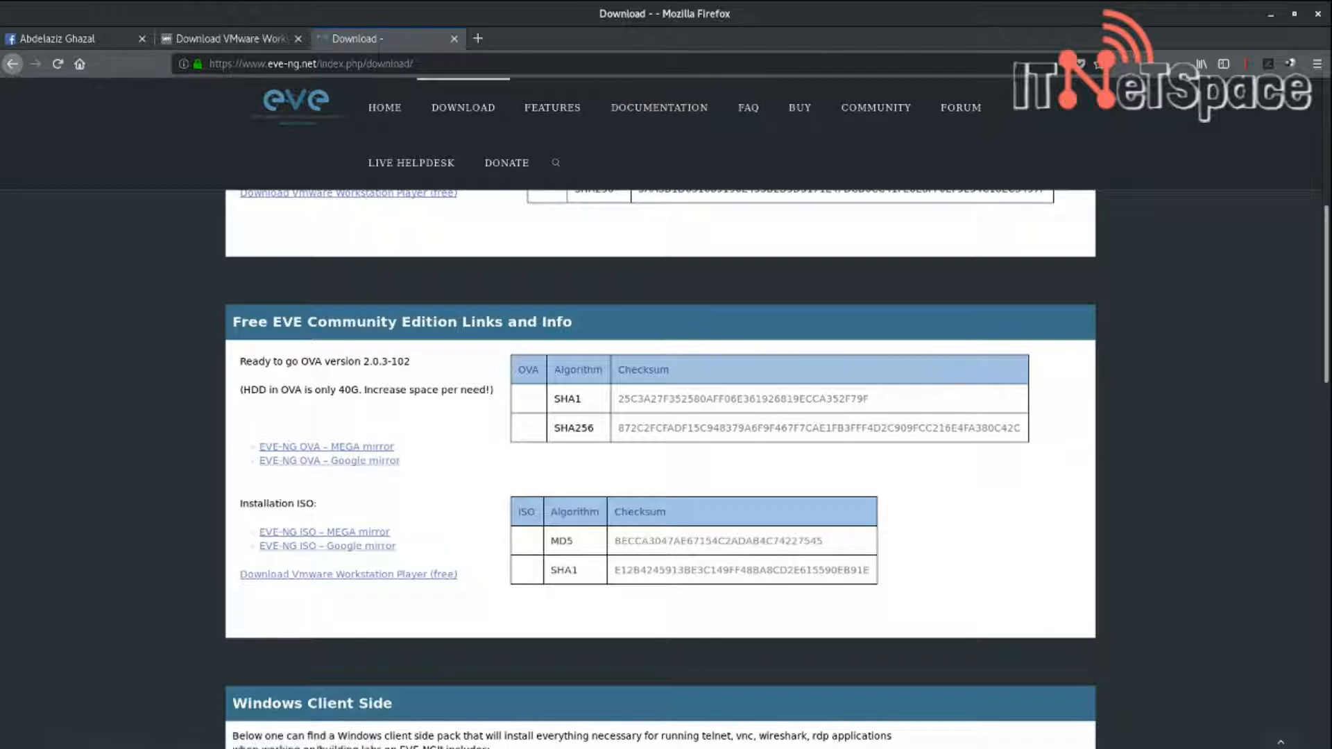
Step: Switch to VMware Workstation and open EVE Community VM.ova from the Documents folder for import
key("super")
left_click(580, 519)
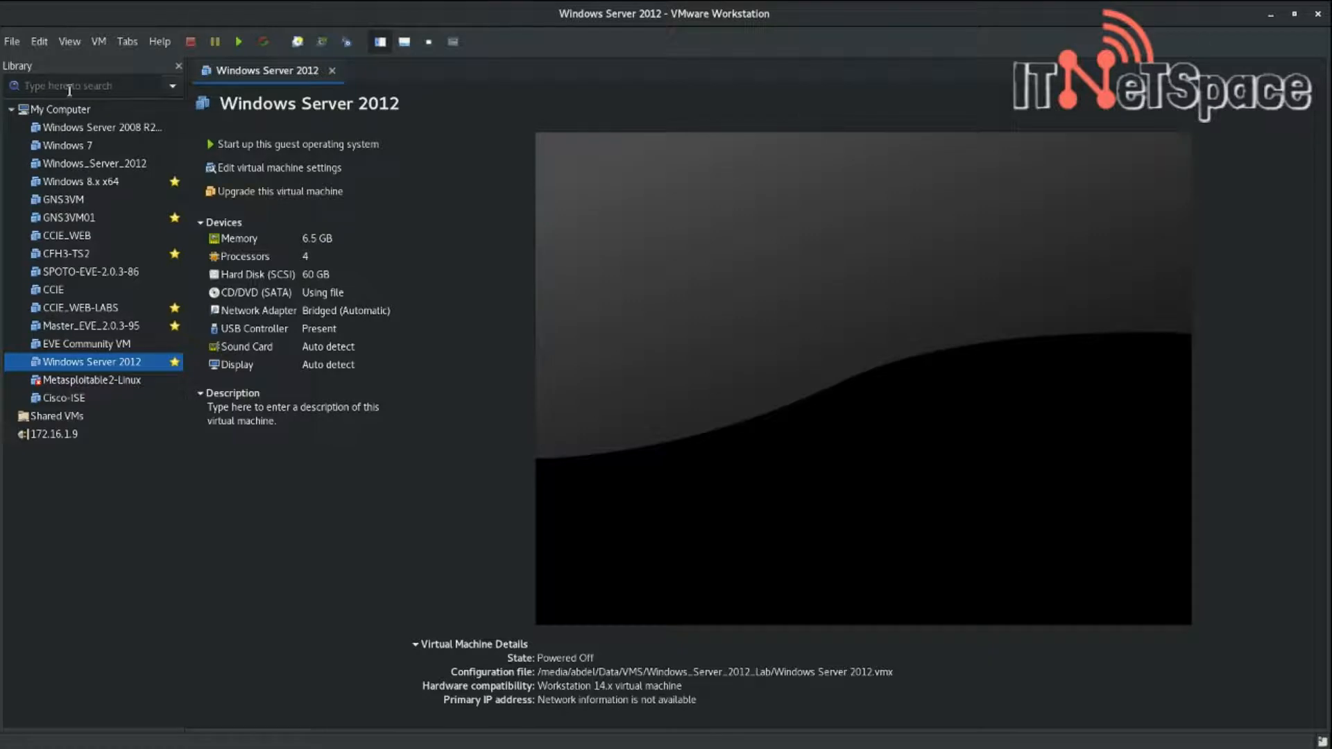
left_click(11, 42)
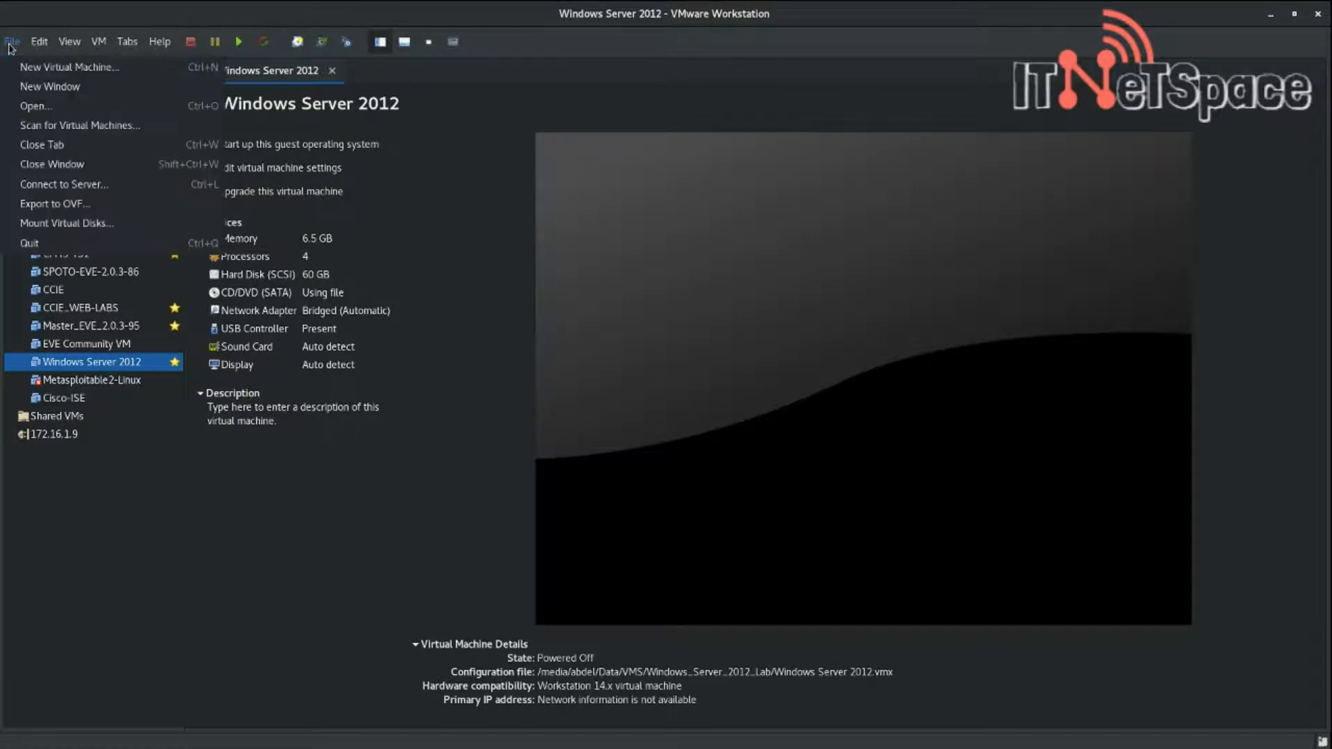
left_click(36, 107)
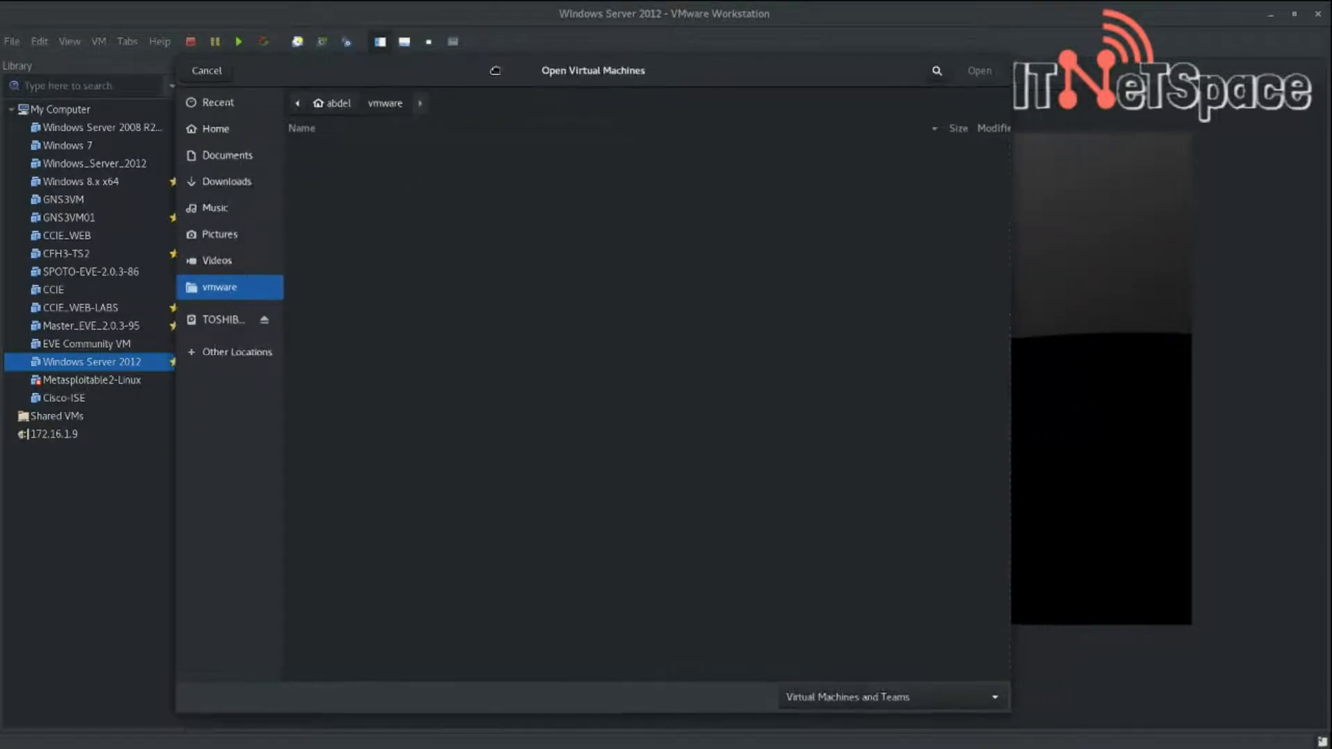
left_click(216, 156)
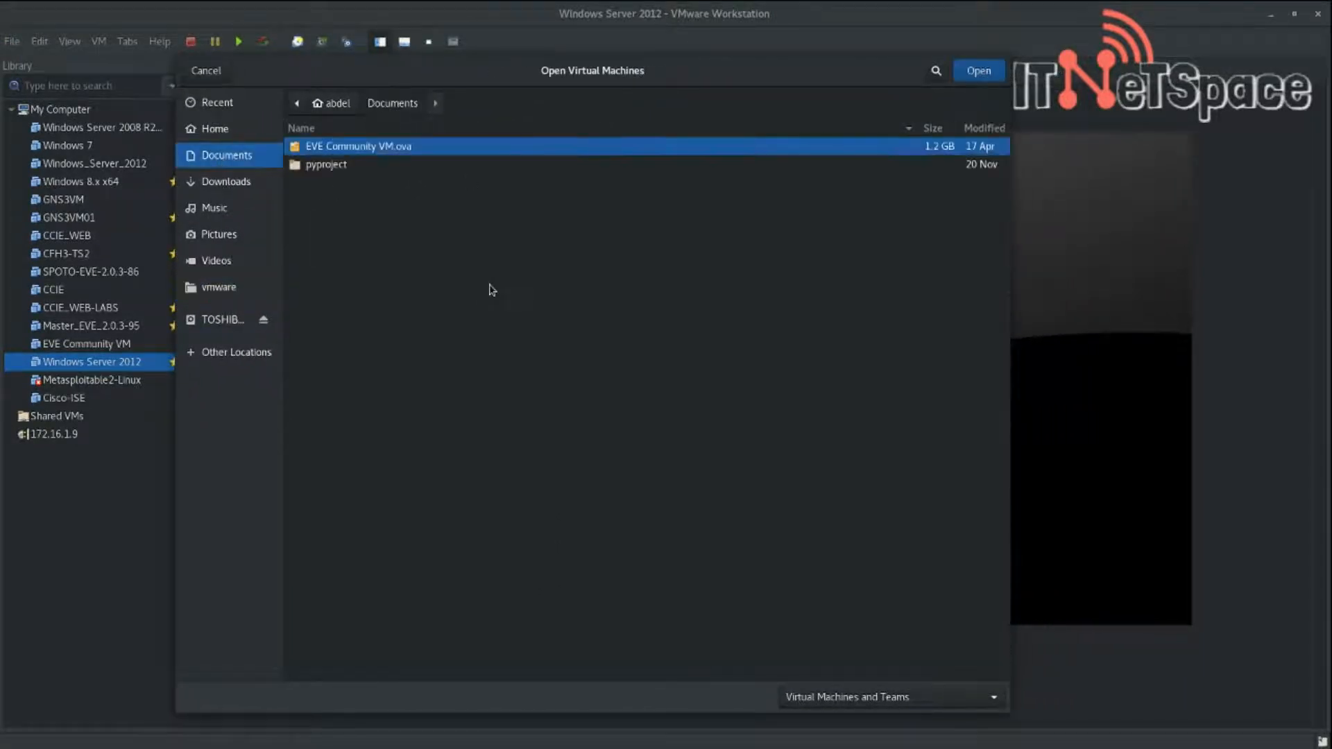
double_click(462, 153)
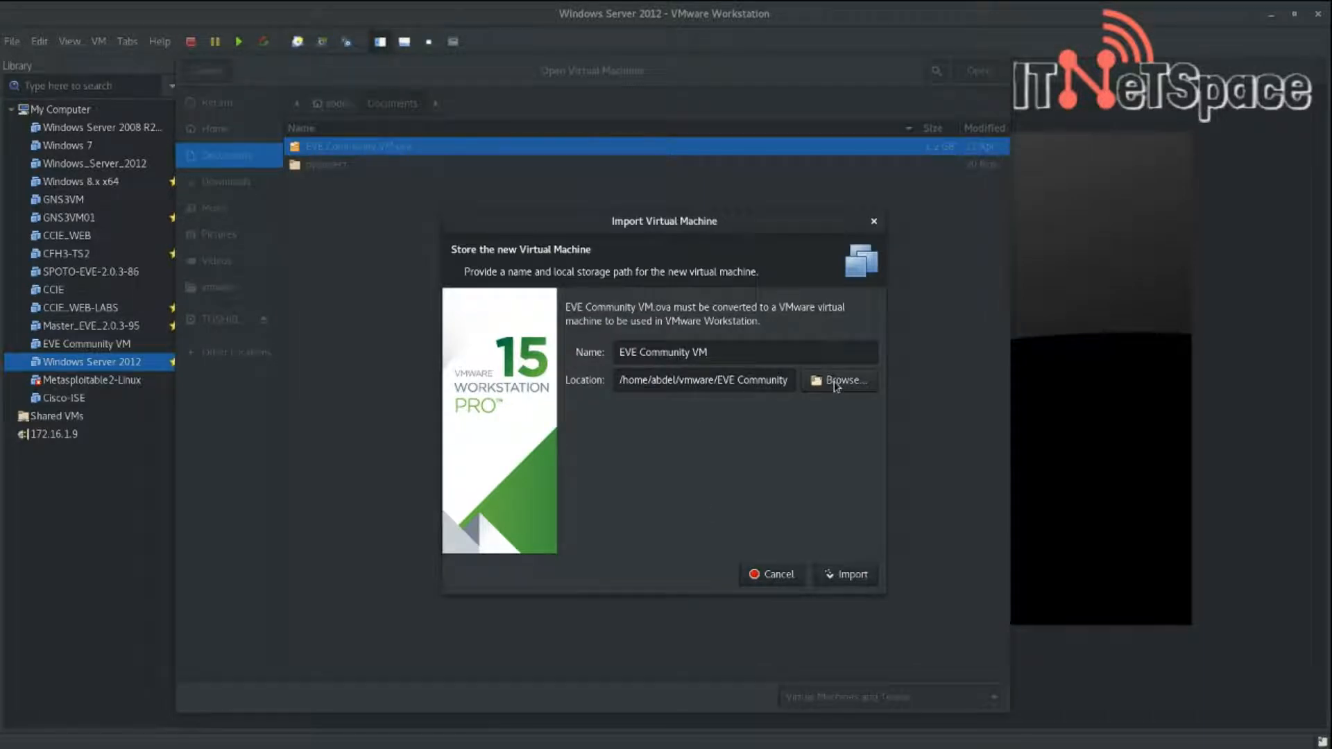
Step: Set the new virtual machine's storage location to the VMS folder on the Data drive
left_click(836, 381)
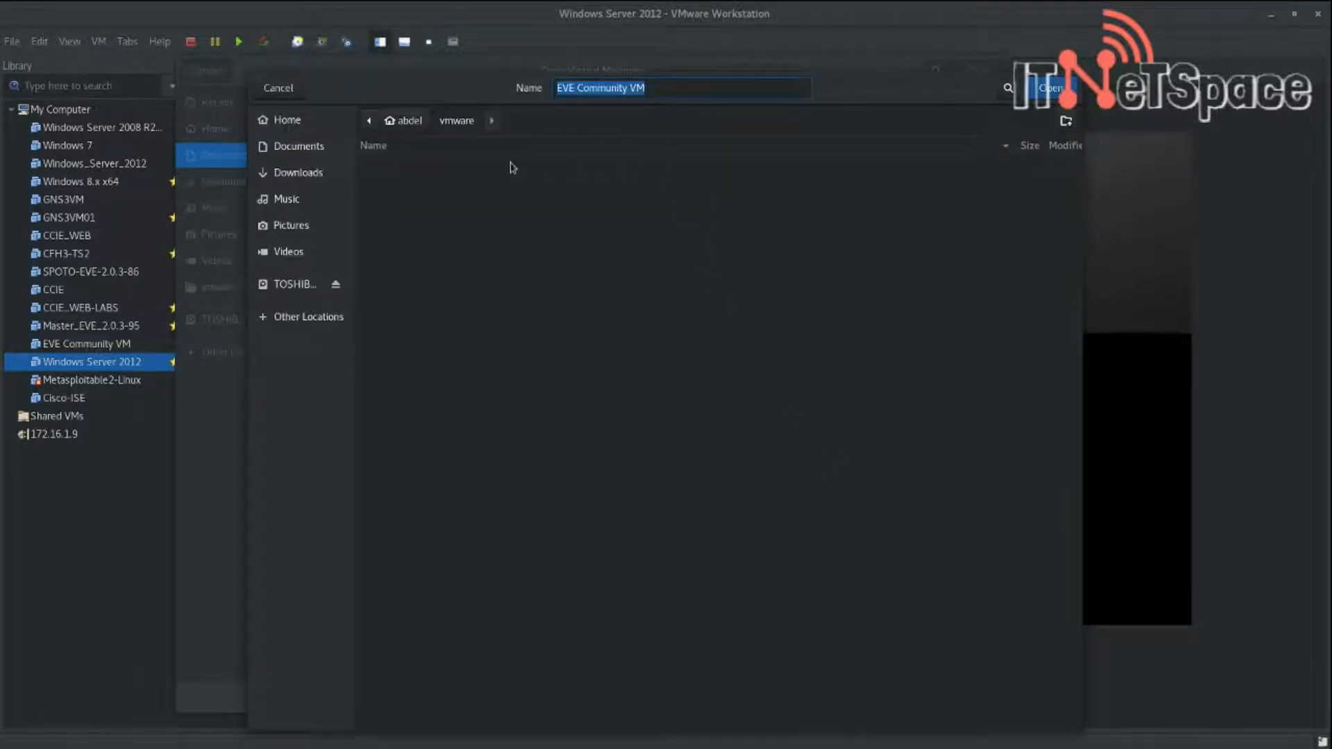
left_click(304, 323)
left_click(405, 286)
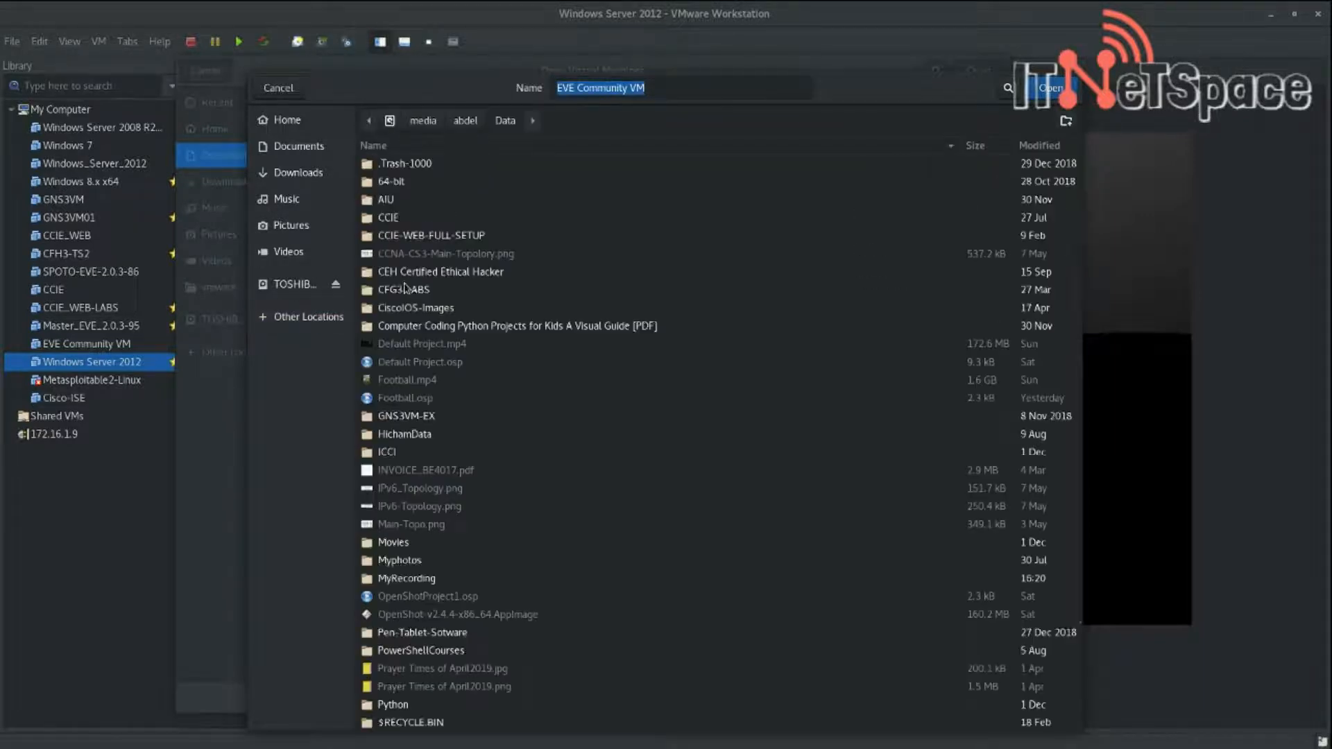
scroll(613, 398, "down", 3)
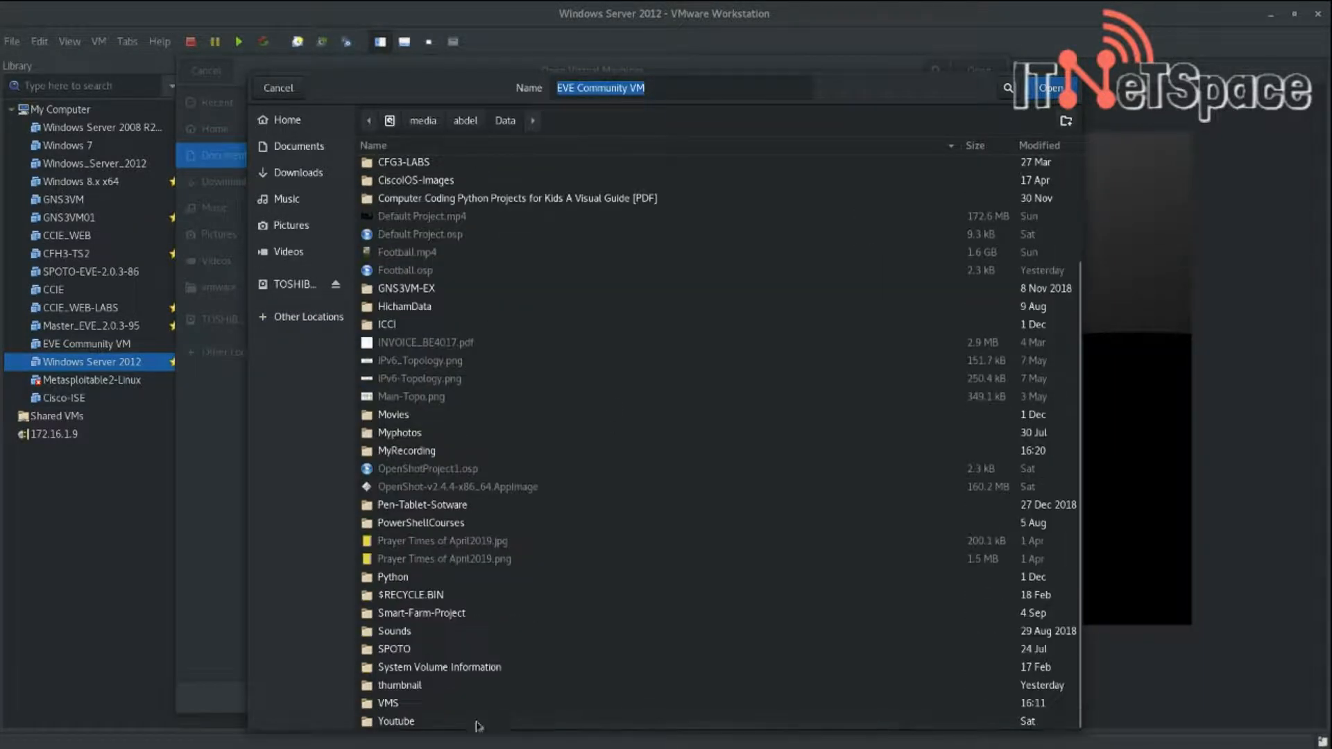
double_click(410, 706)
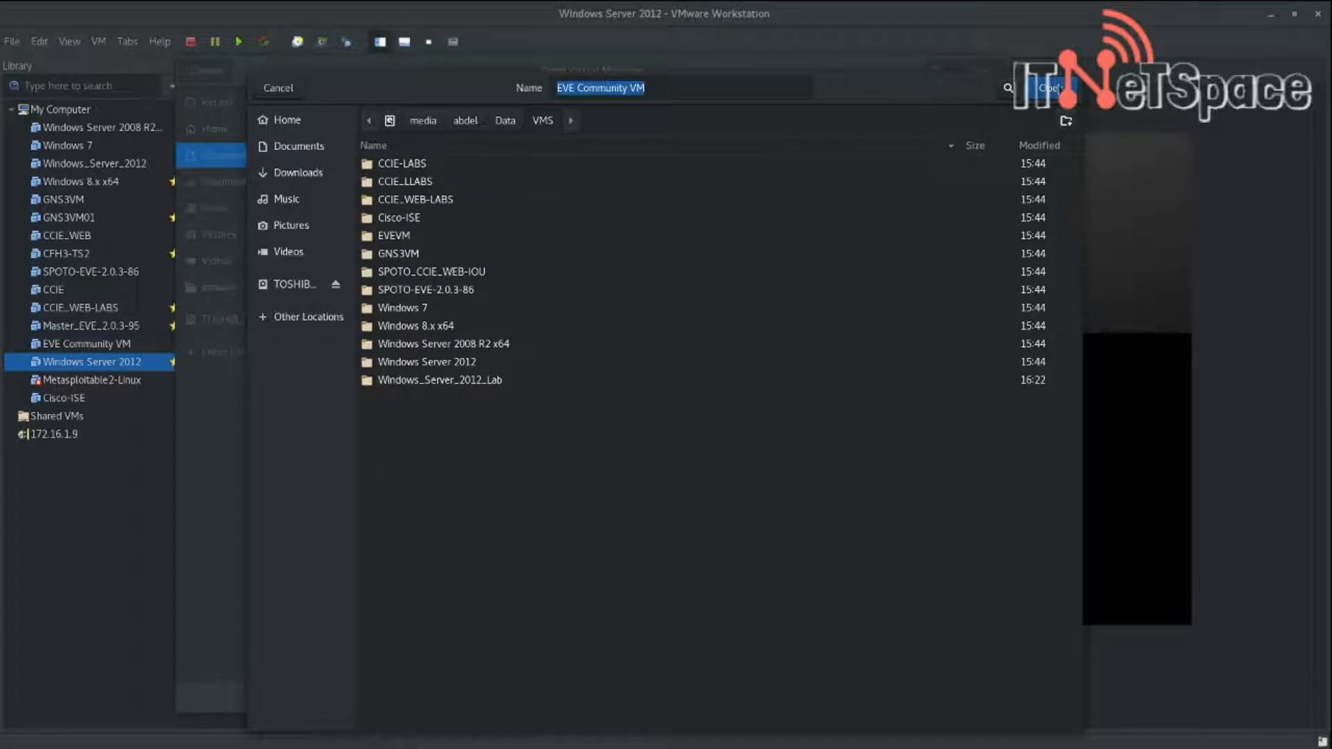
left_click(1049, 87)
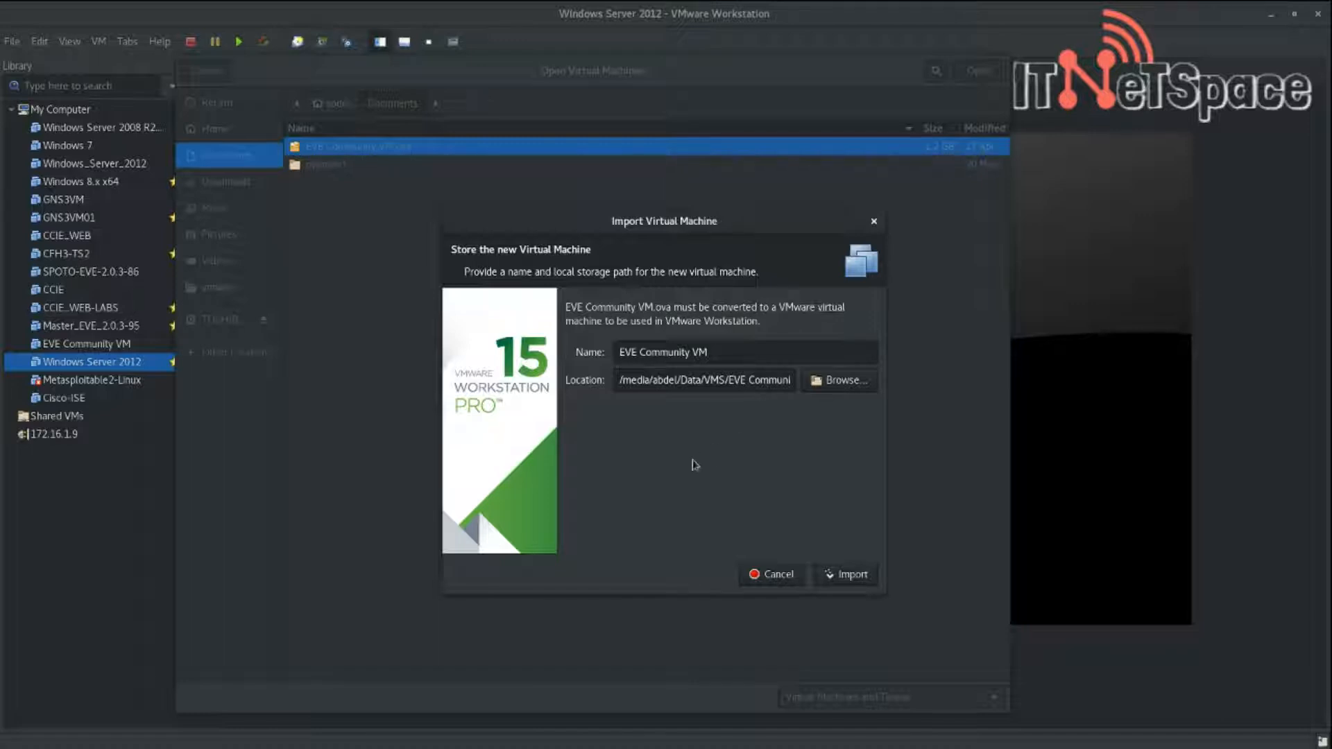
Step: Shorten the virtual machine's name to EVE and start the import
left_click_drag(709, 355, 637, 355)
key("BackSpace")
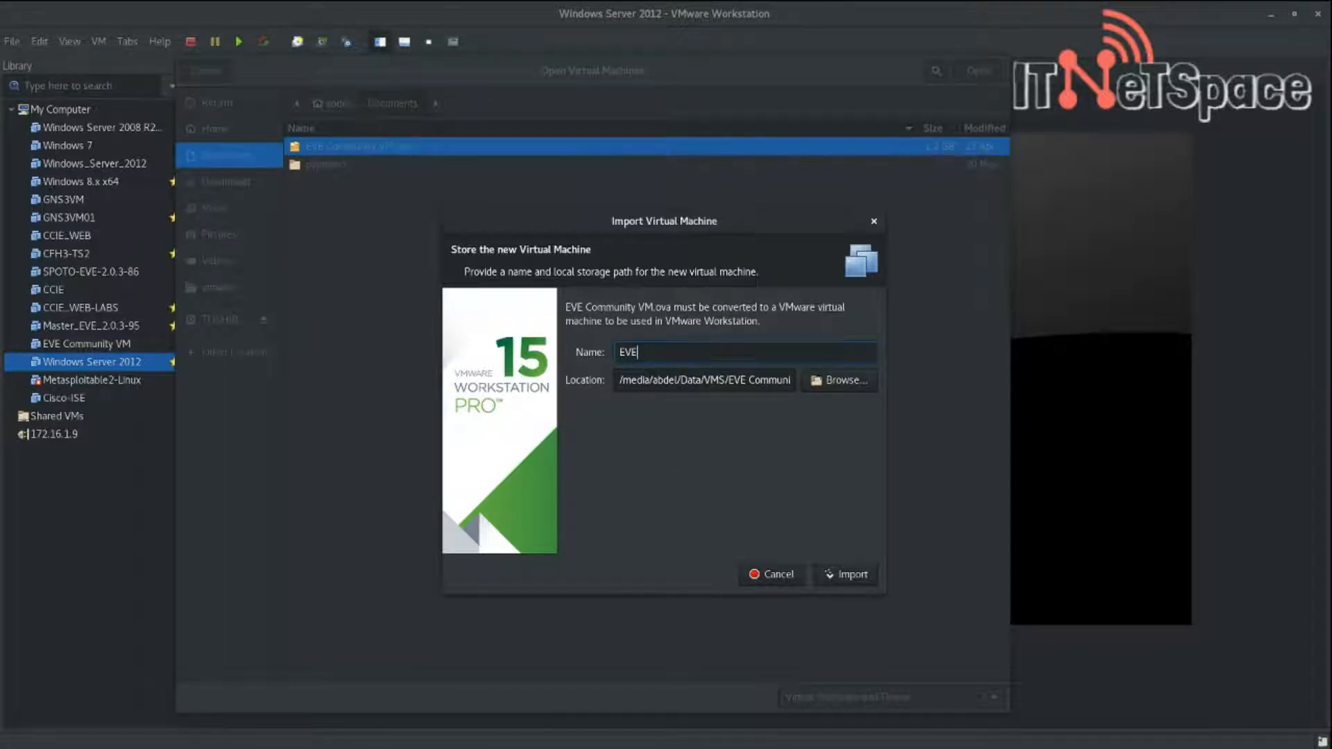
left_click(845, 574)
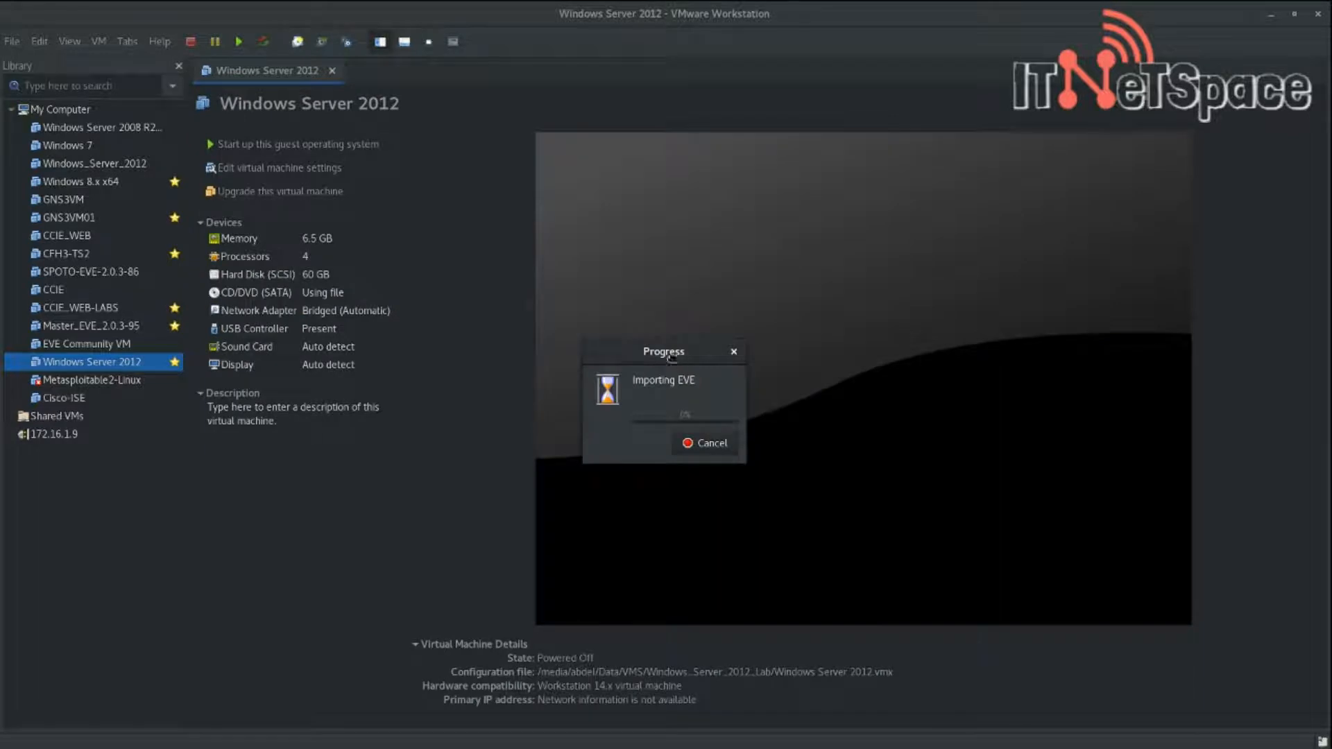
left_click_drag(674, 362, 636, 271)
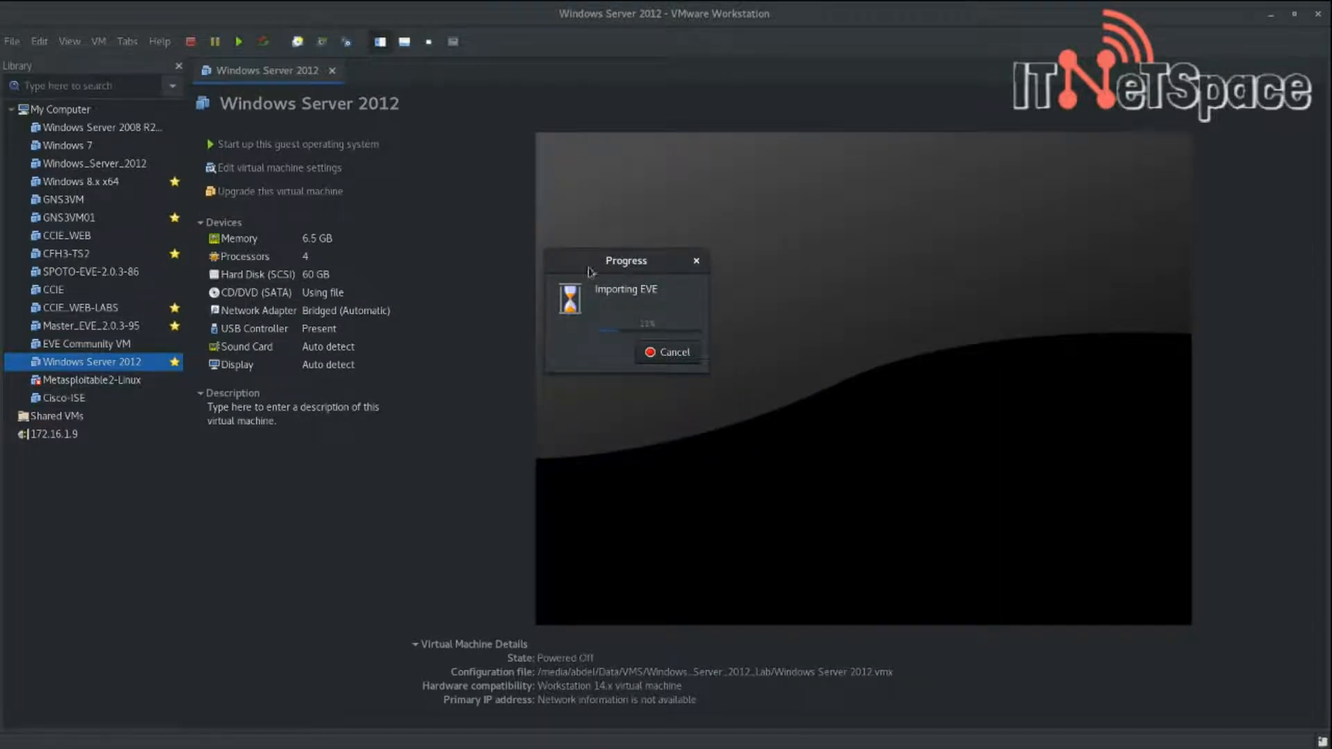
left_click_drag(600, 263, 572, 354)
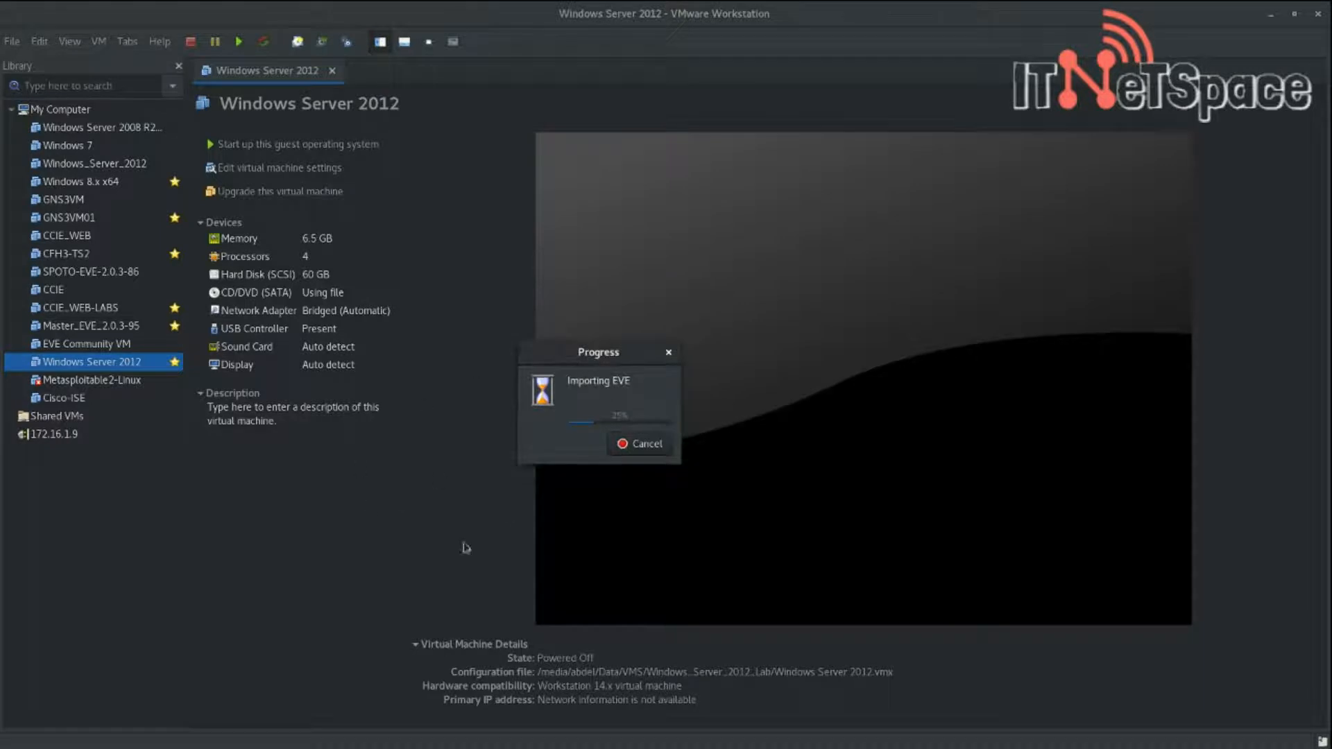
left_click_drag(584, 355, 644, 326)
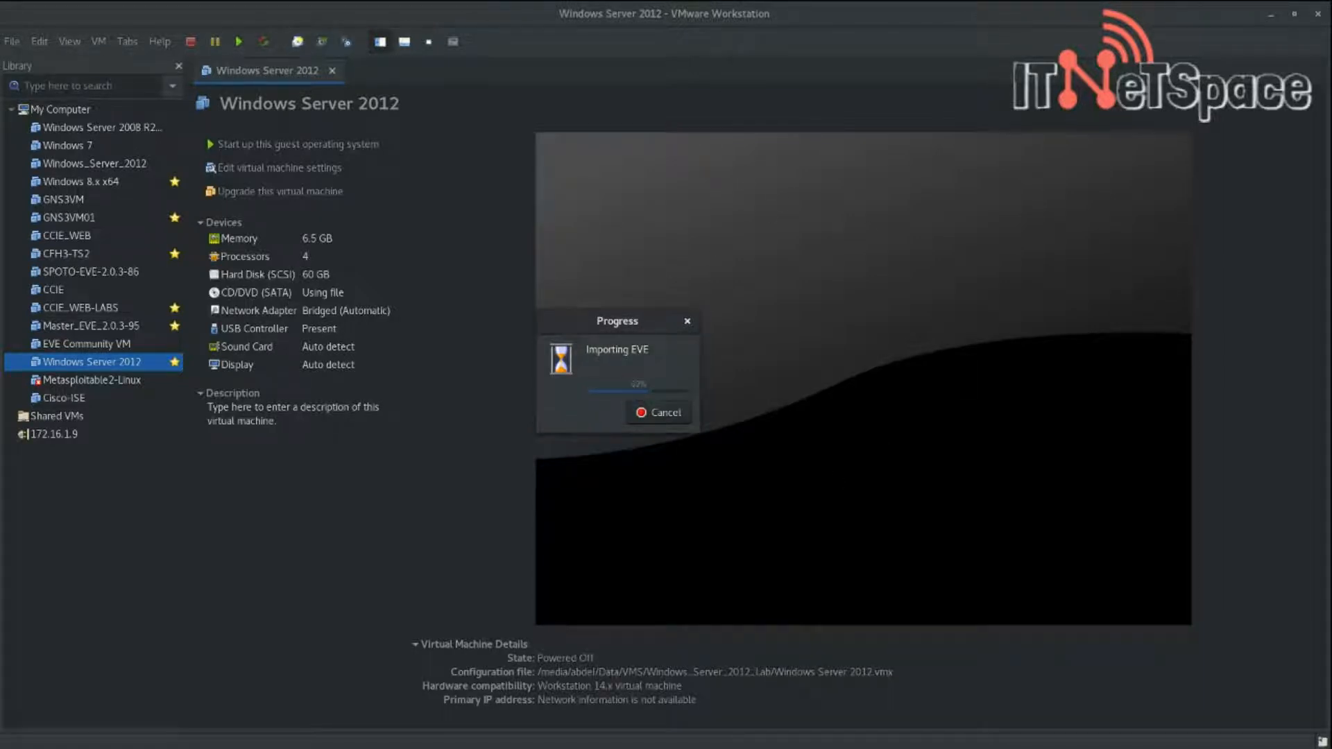
Step: Switch to Firefox and search the web in a new tab for "cisco iou/iol image download"
key("super")
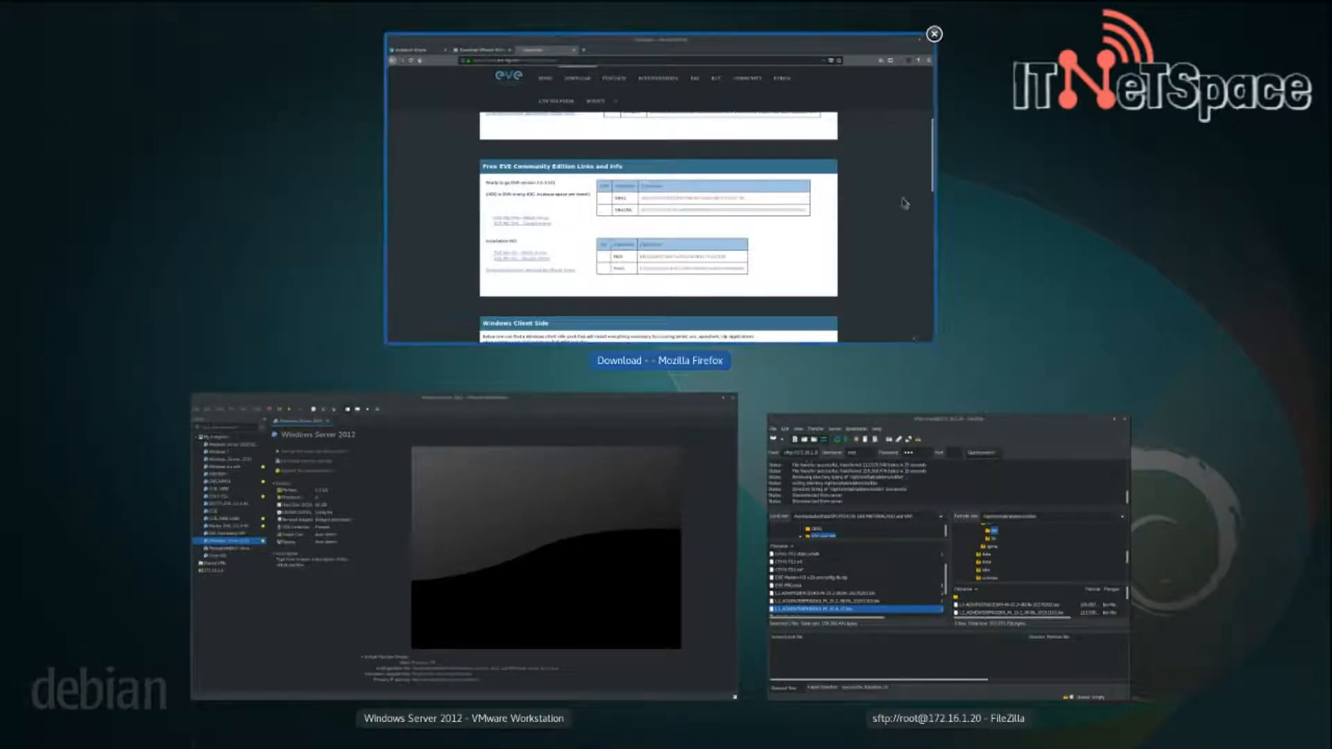
left_click(478, 40)
left_click(478, 39)
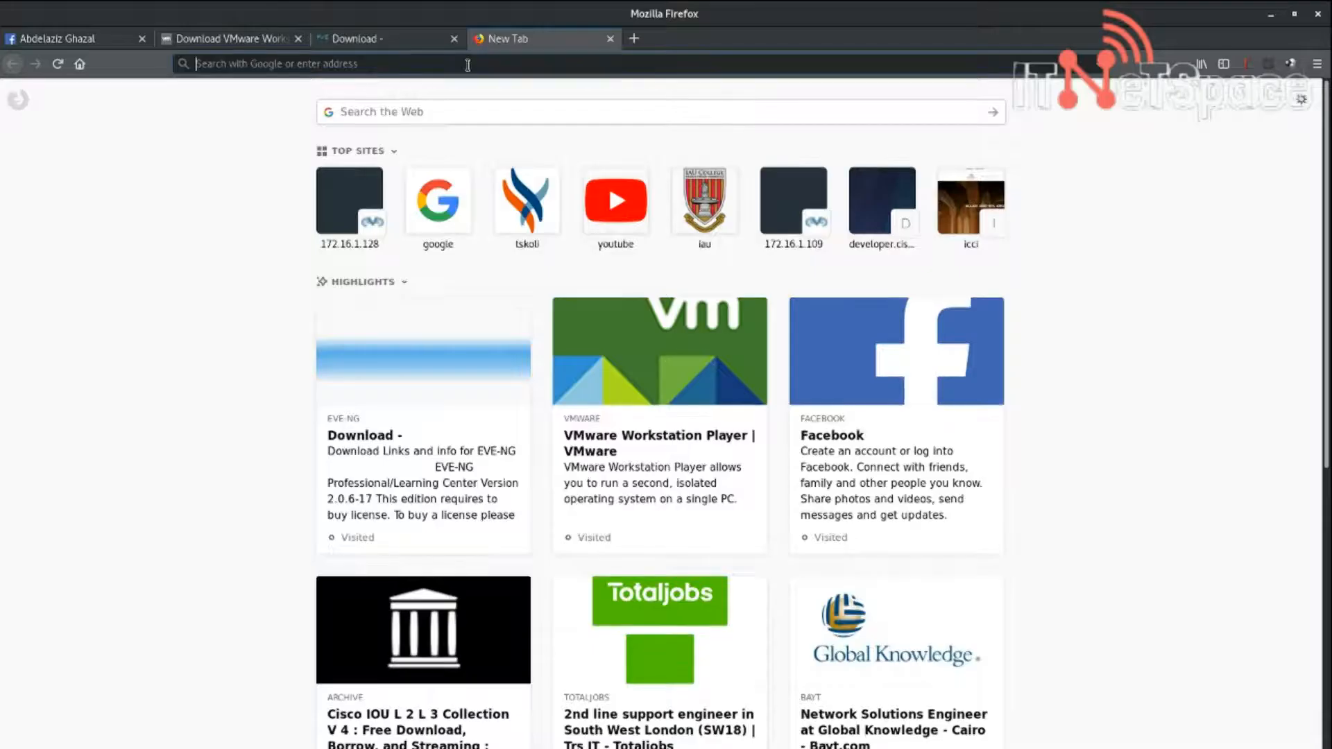
type("cisco ")
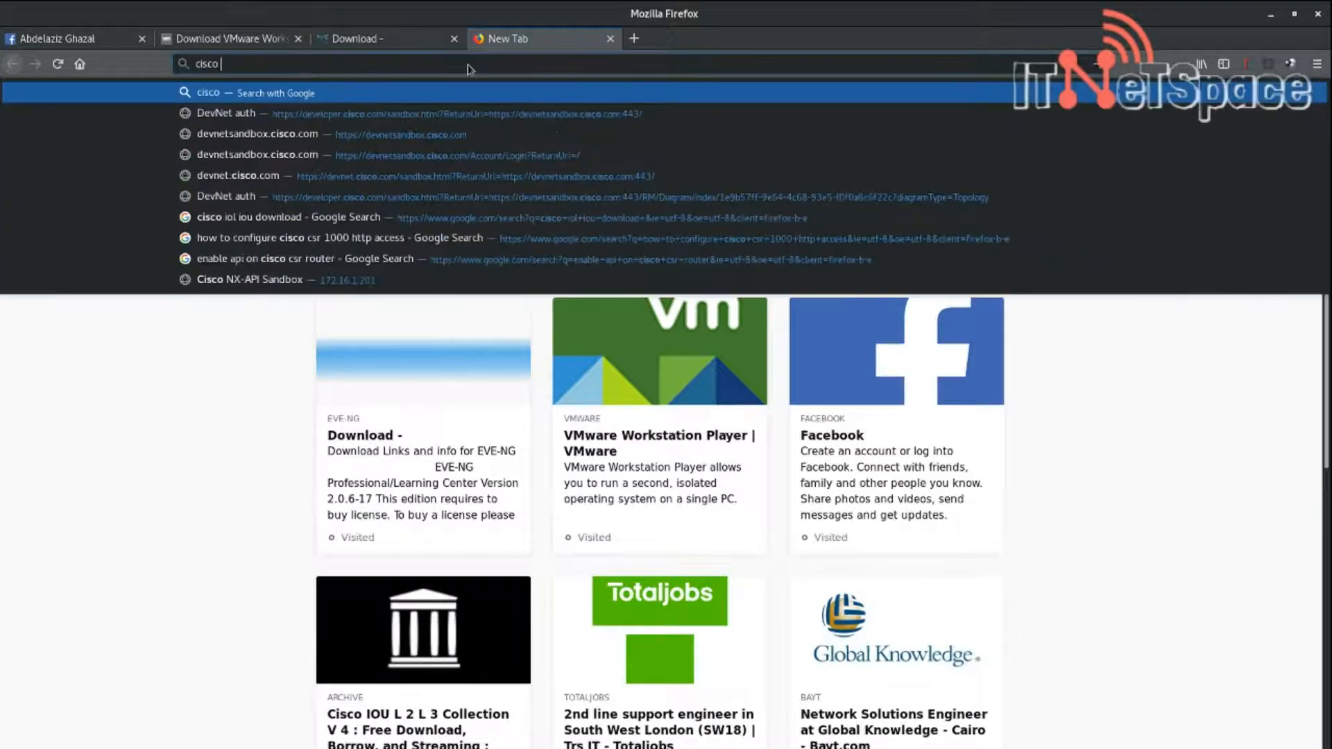
type("iou")
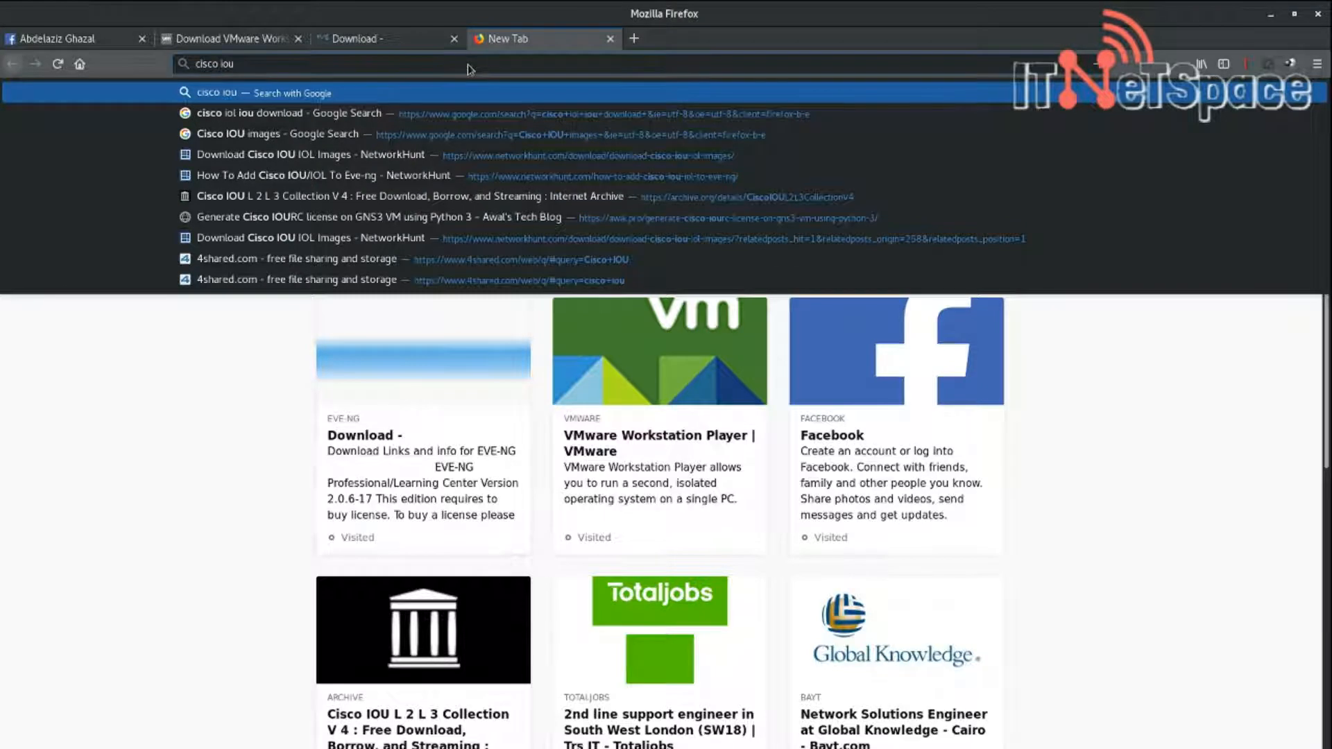
type("/iol")
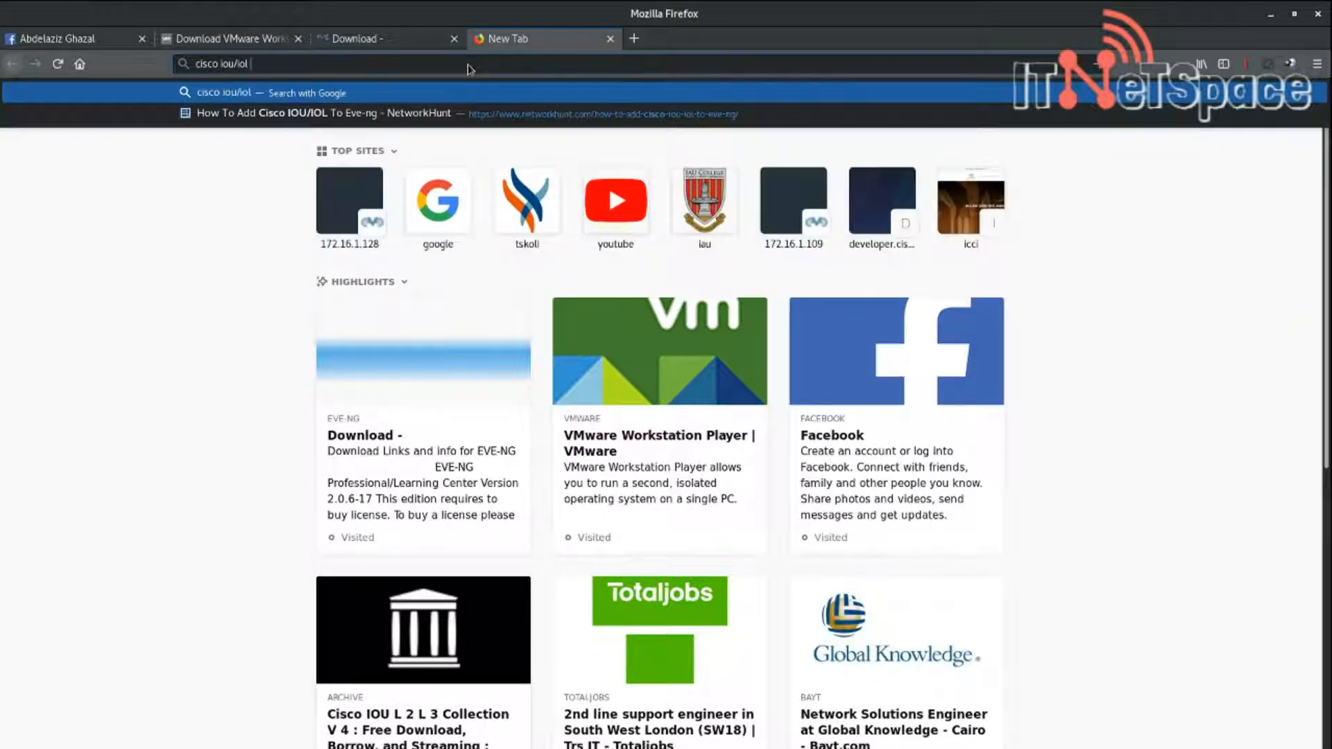
type(" image")
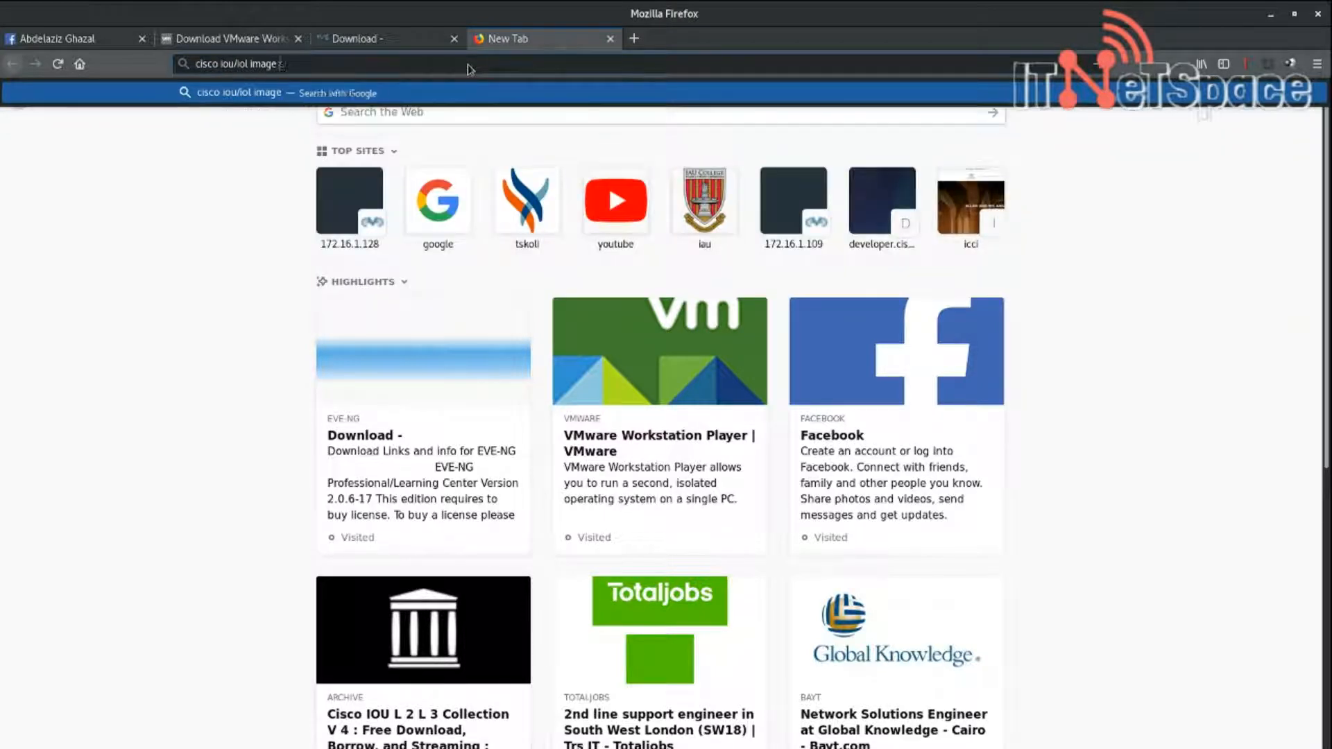
type(" downos")
key("BackSpace")
key("BackSpace")
key("BackSpace")
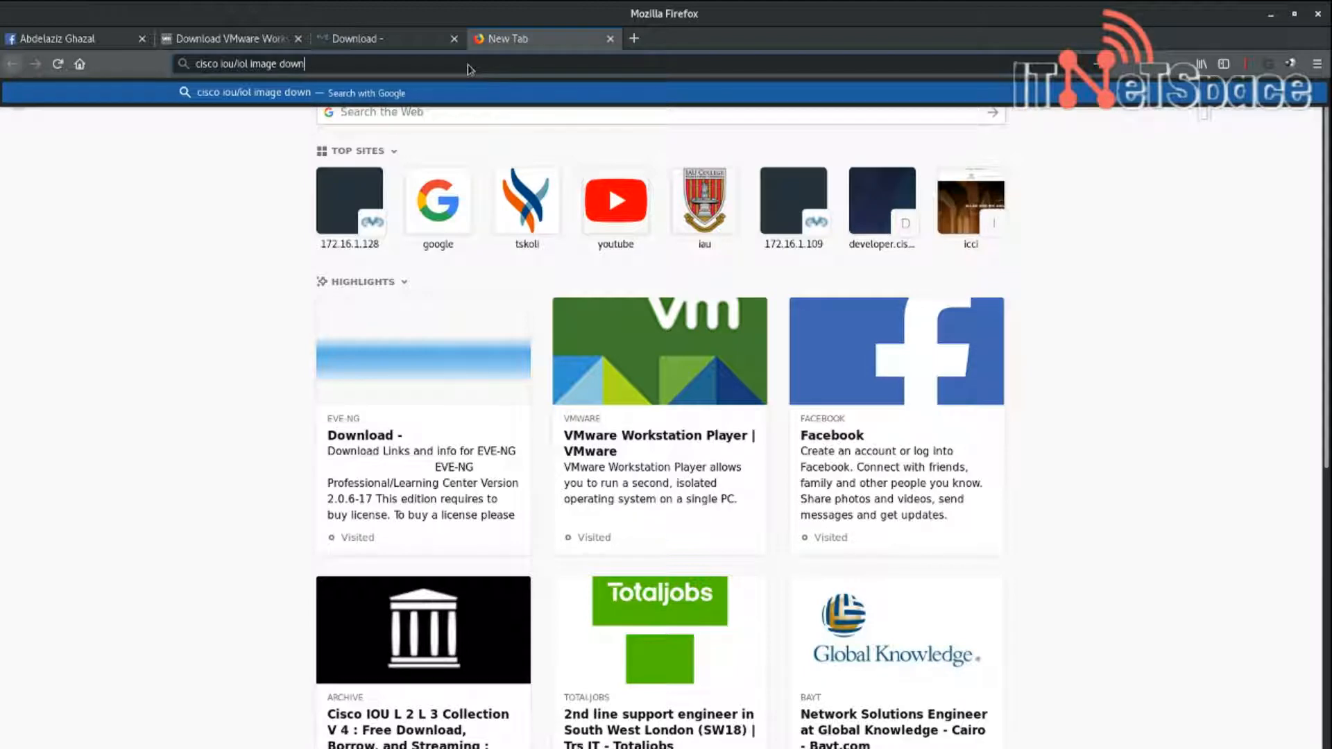
type("nload")
key("Return")
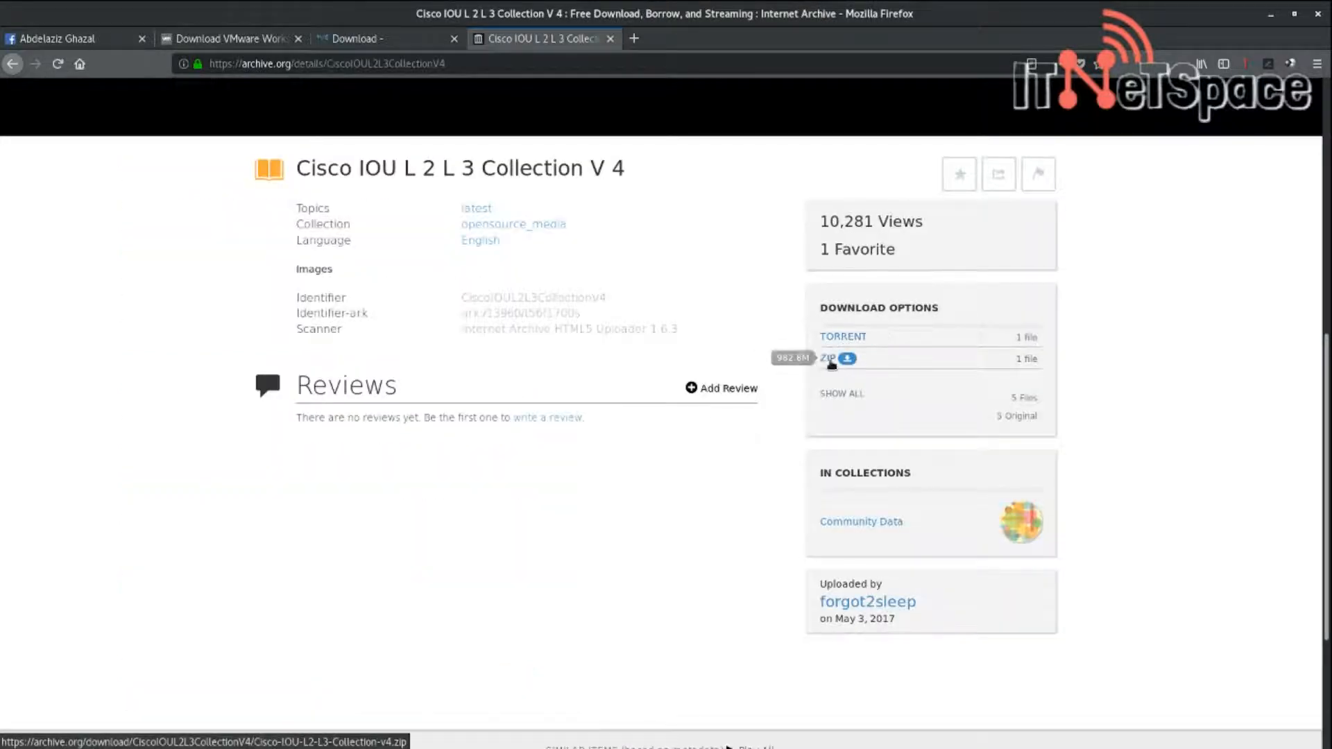
Step: Look over the Cisco IOU L 2 L 3 Collection V 4 page on Internet Archive and return to VMware Workstation
scroll(639, 564, "up", 3)
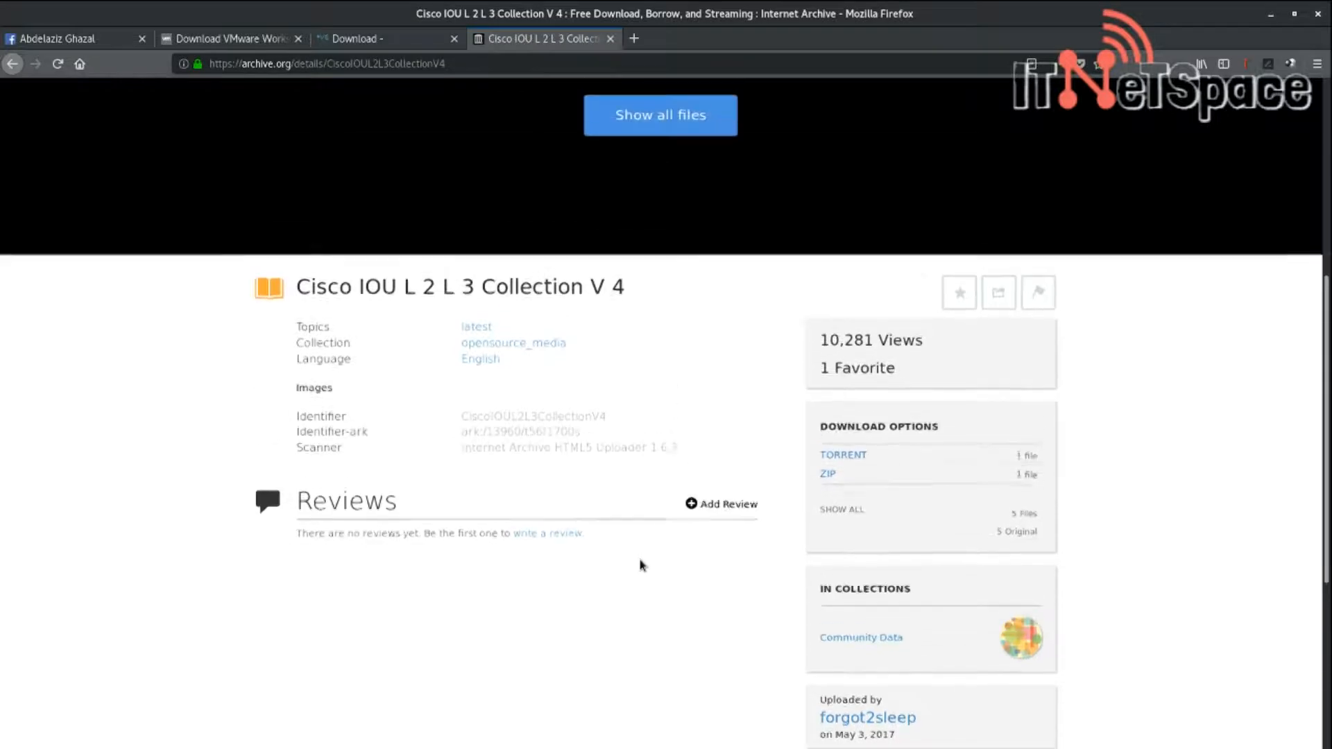
scroll(594, 610, "up", 3)
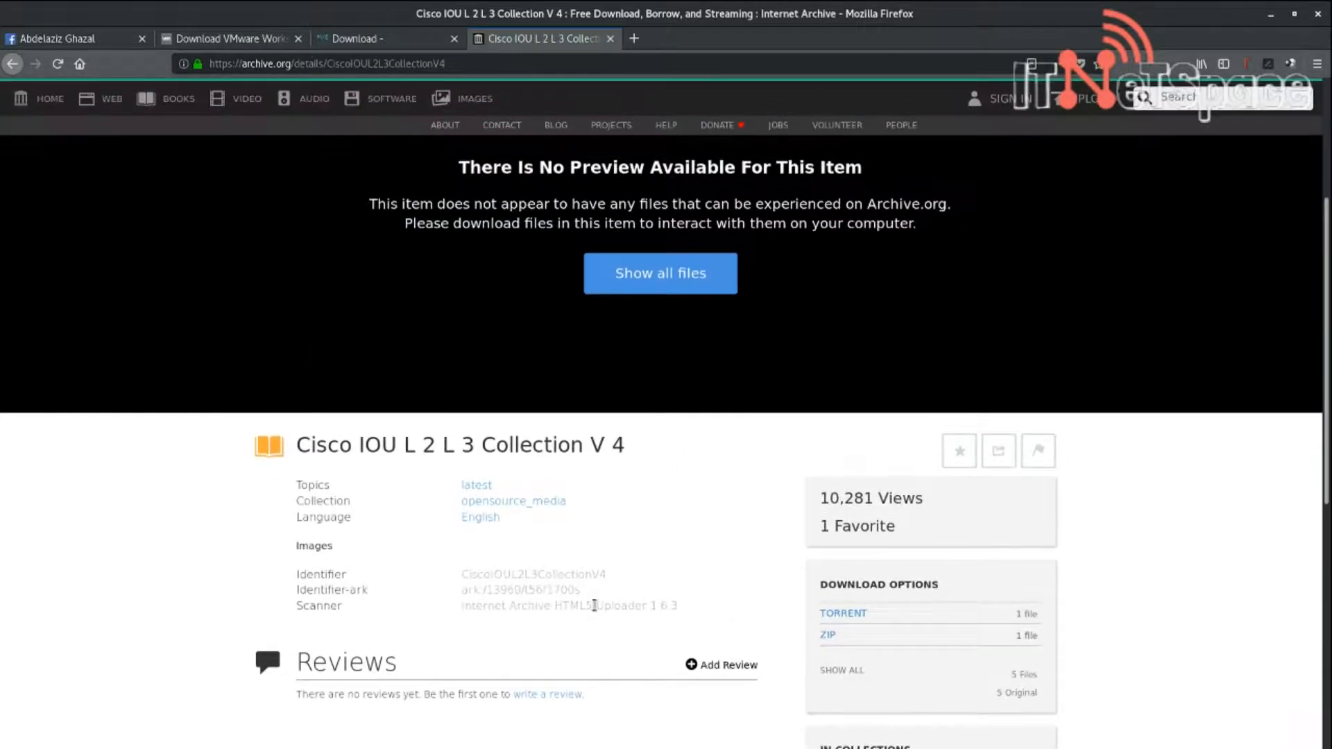
double_click(561, 19)
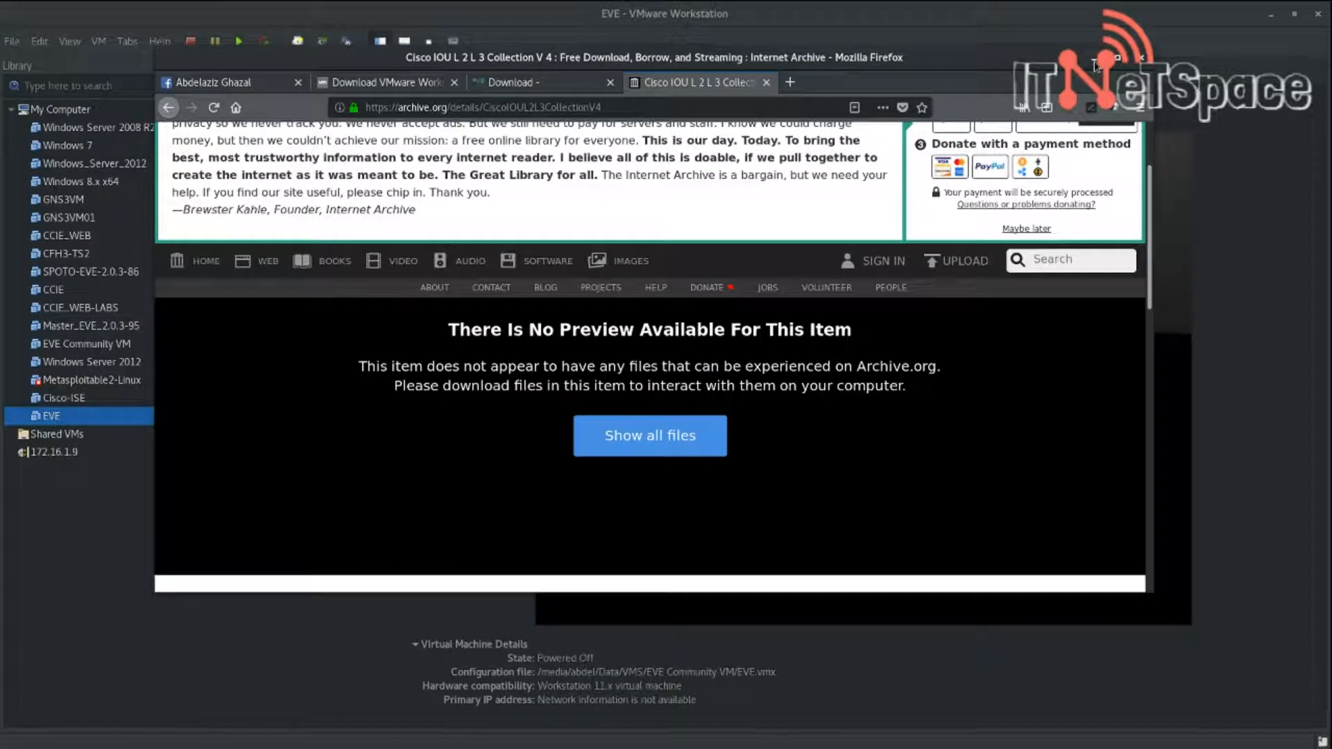
left_click_drag(1094, 64, 964, 78)
left_click(1100, 69)
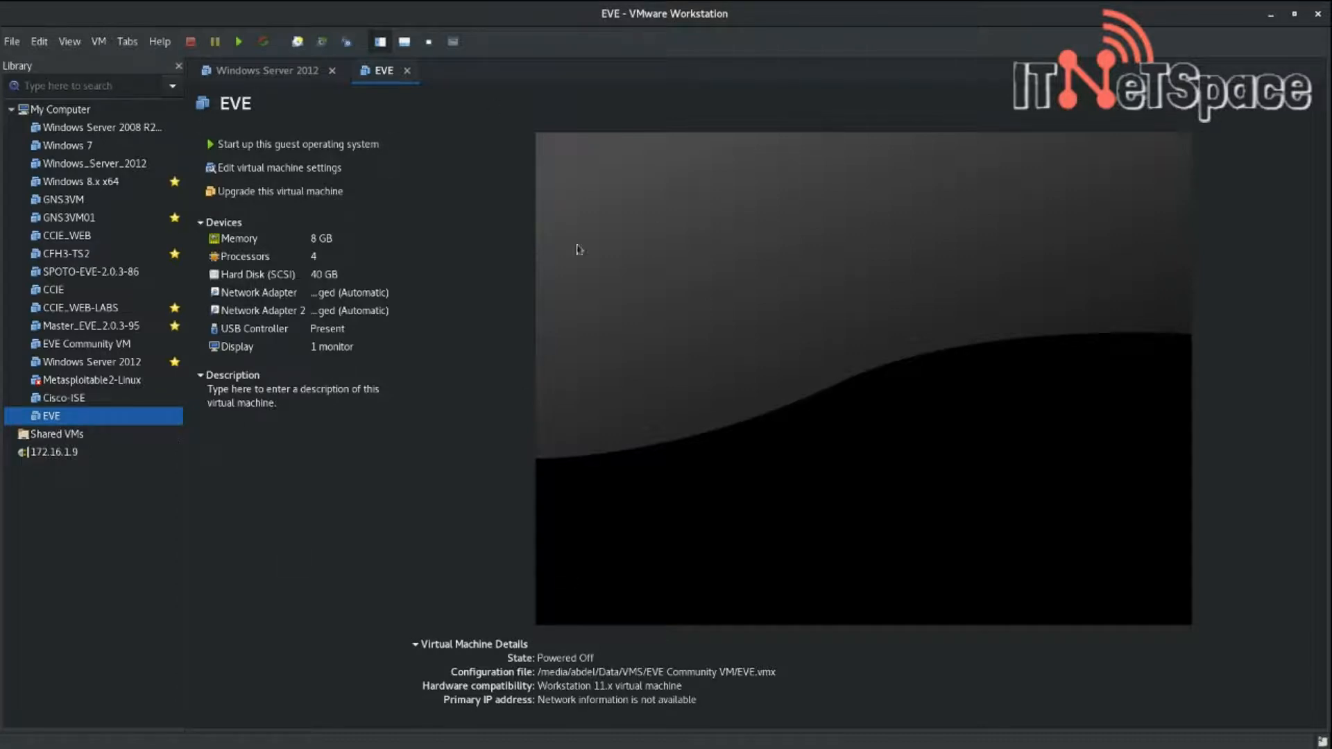
Step: Open the EVE virtual machine's settings and connect the first network adapter to the custom network /dev/vmnet0
left_click(288, 170)
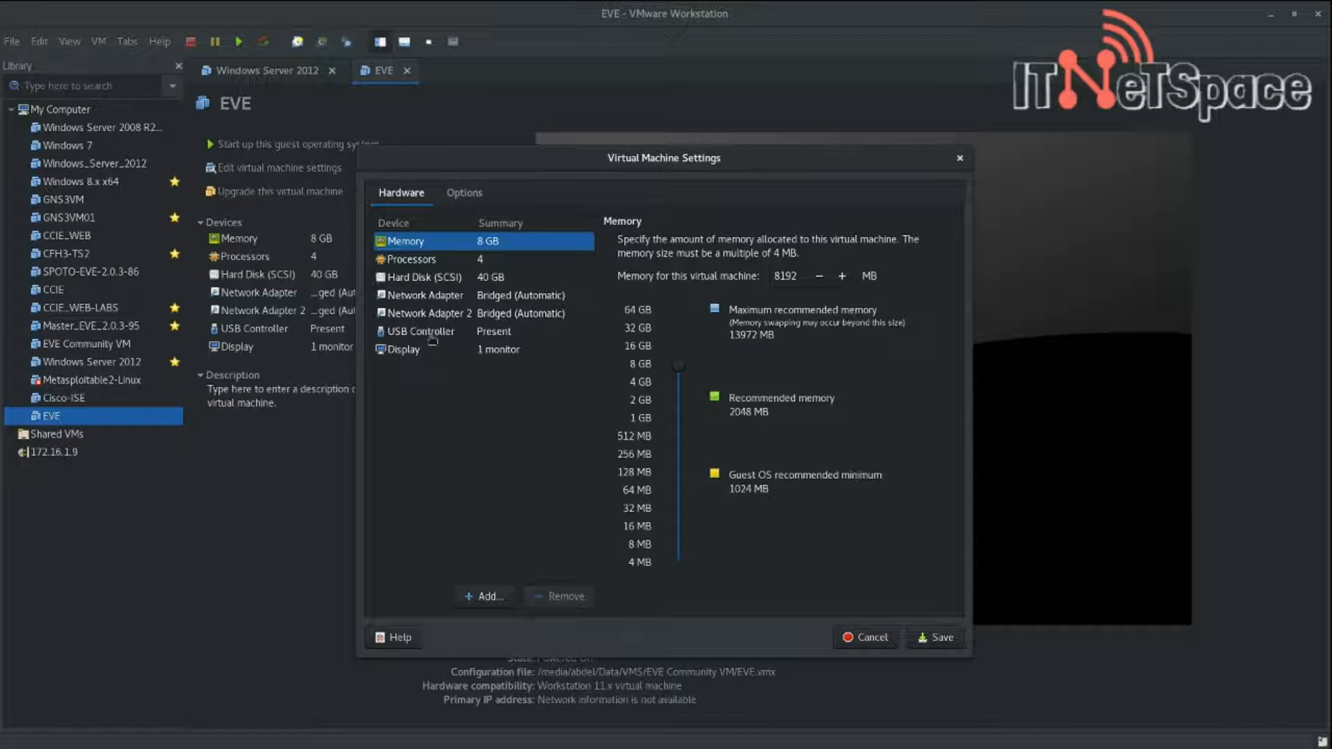
left_click(463, 298)
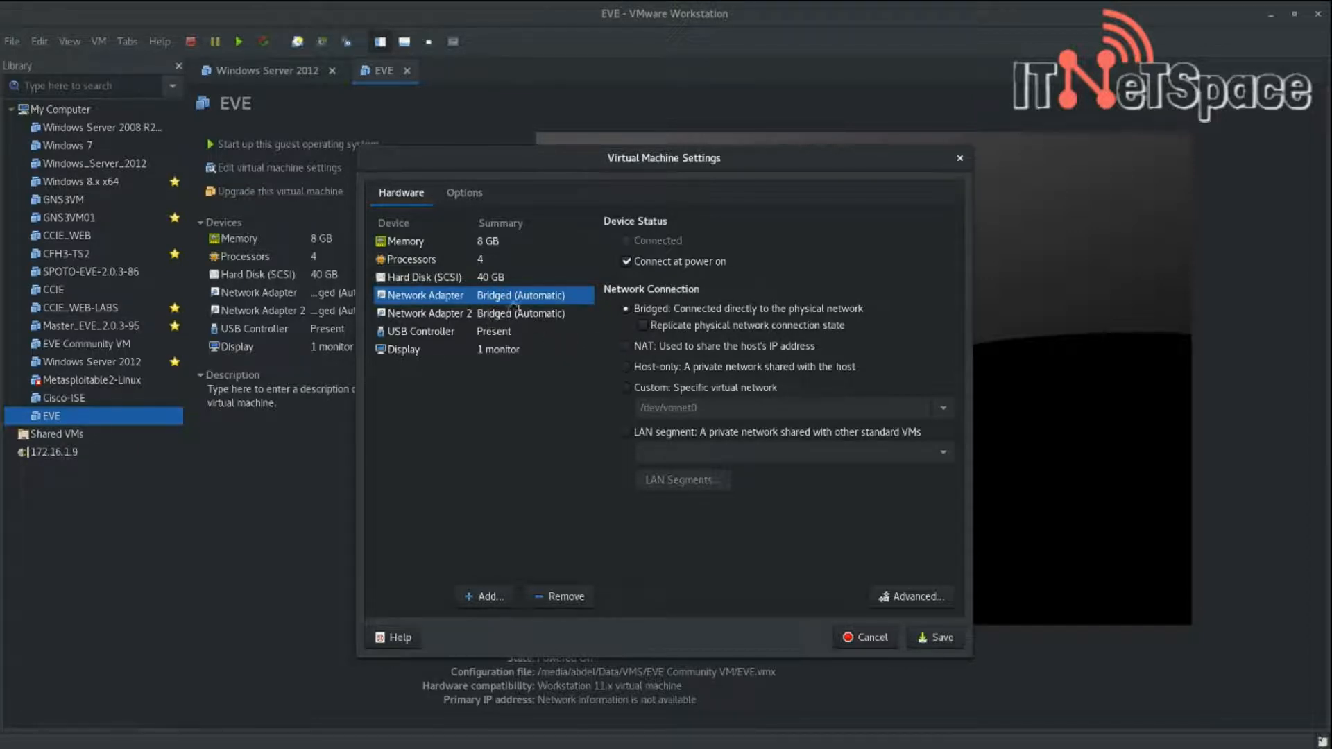
left_click(626, 390)
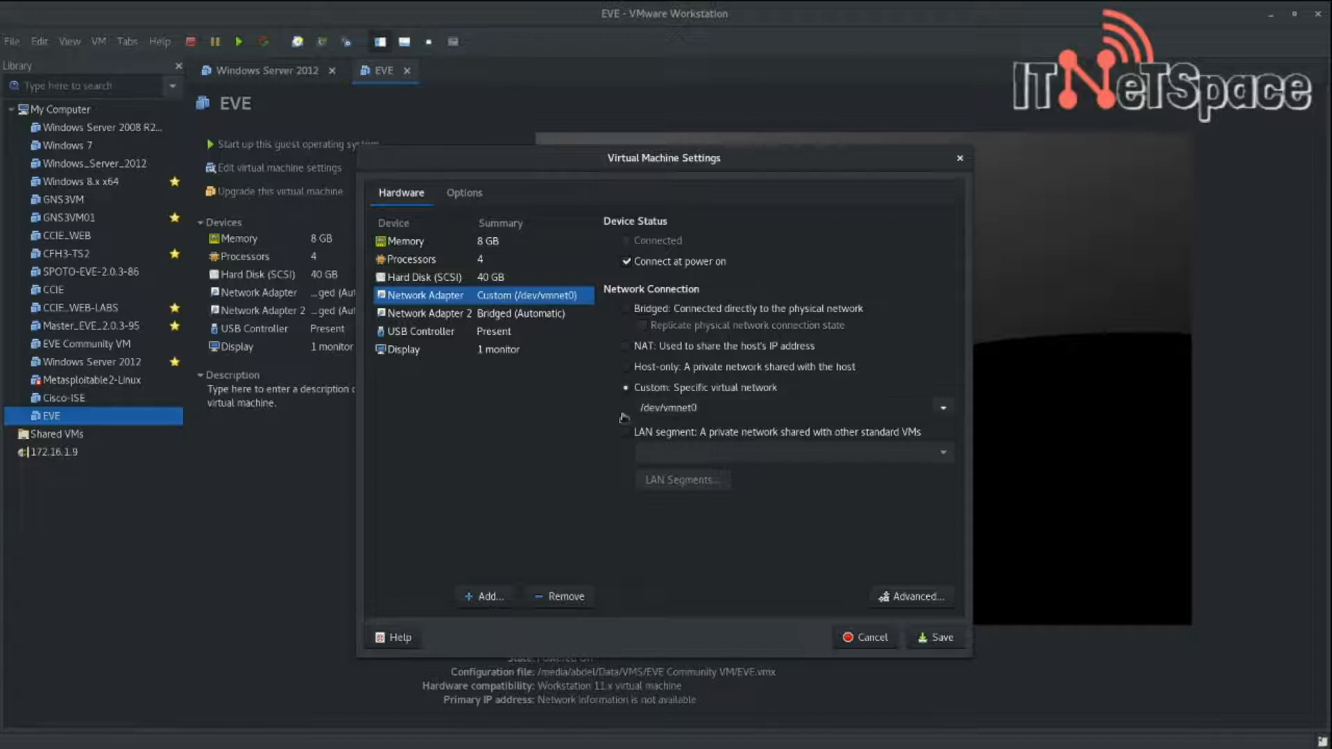
left_click(713, 410)
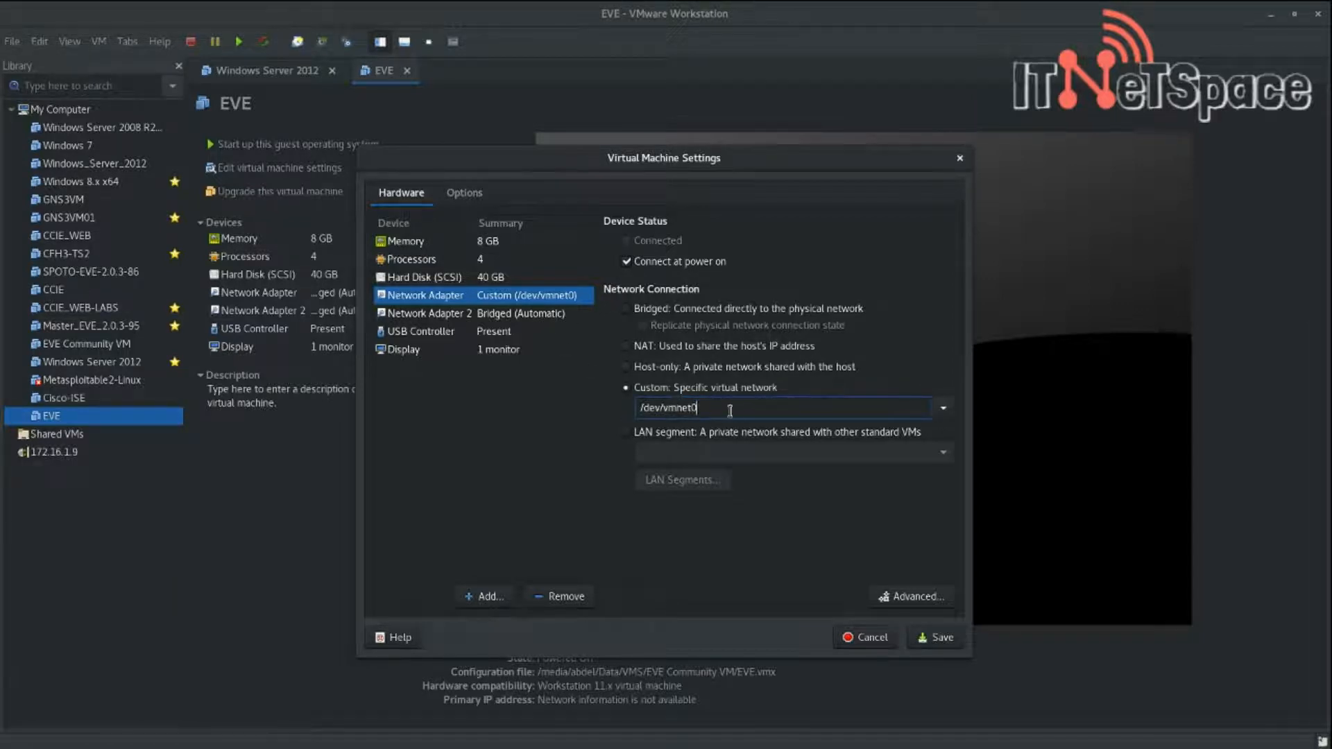
Step: Connect Network Adapter 2 to the custom virtual network /dev/vmnet1
left_click(522, 318)
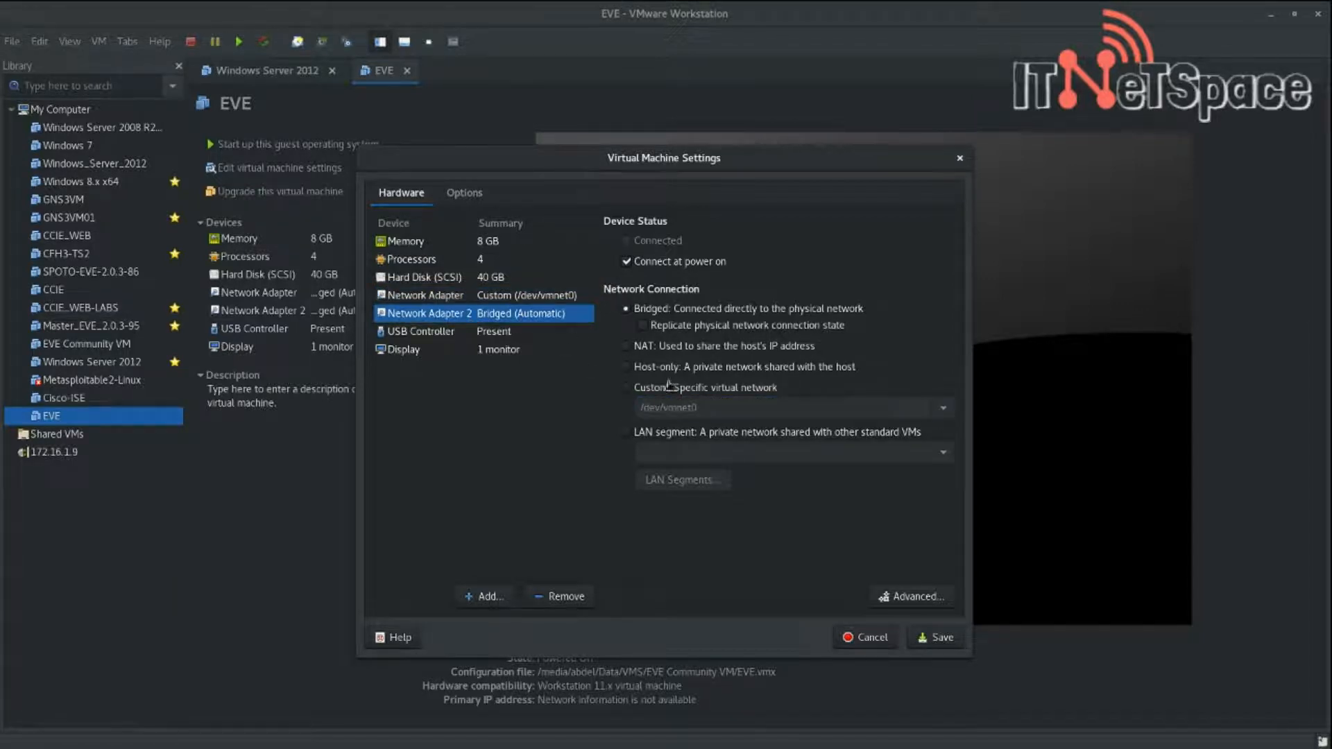
left_click(636, 391)
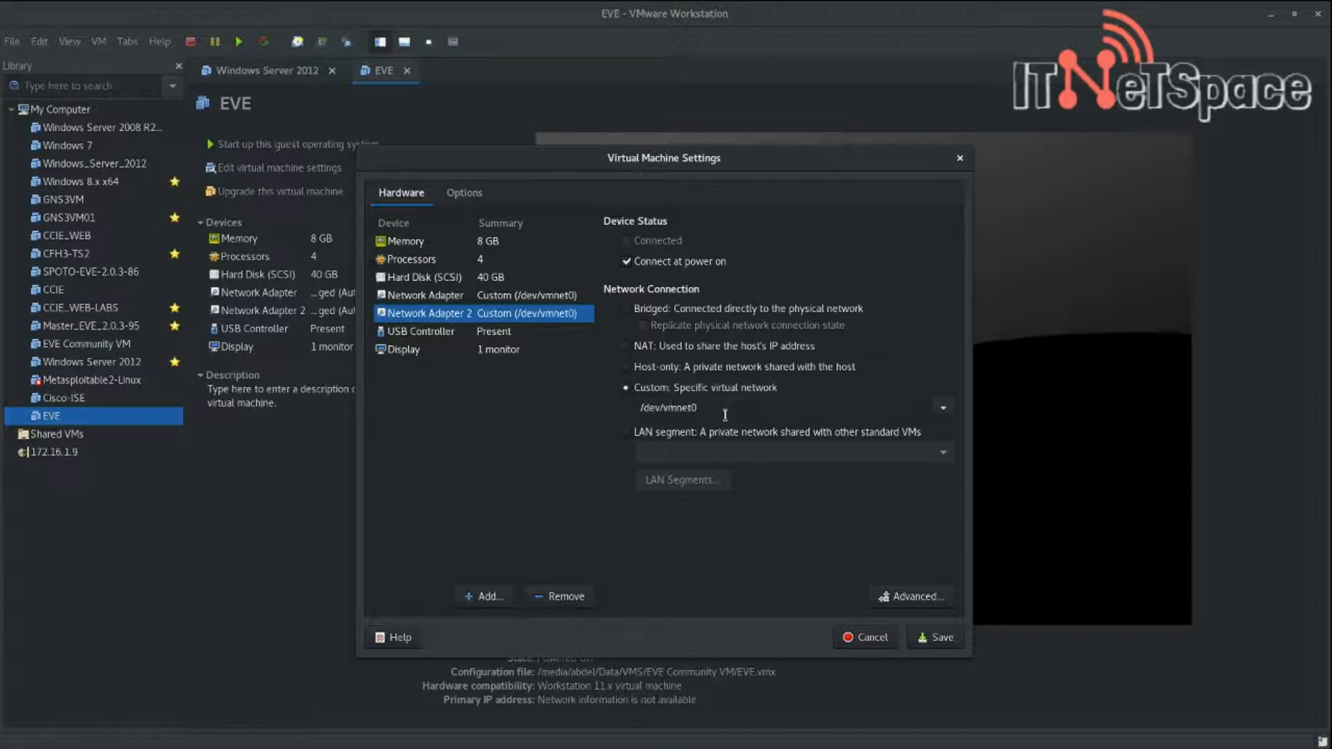
left_click(942, 408)
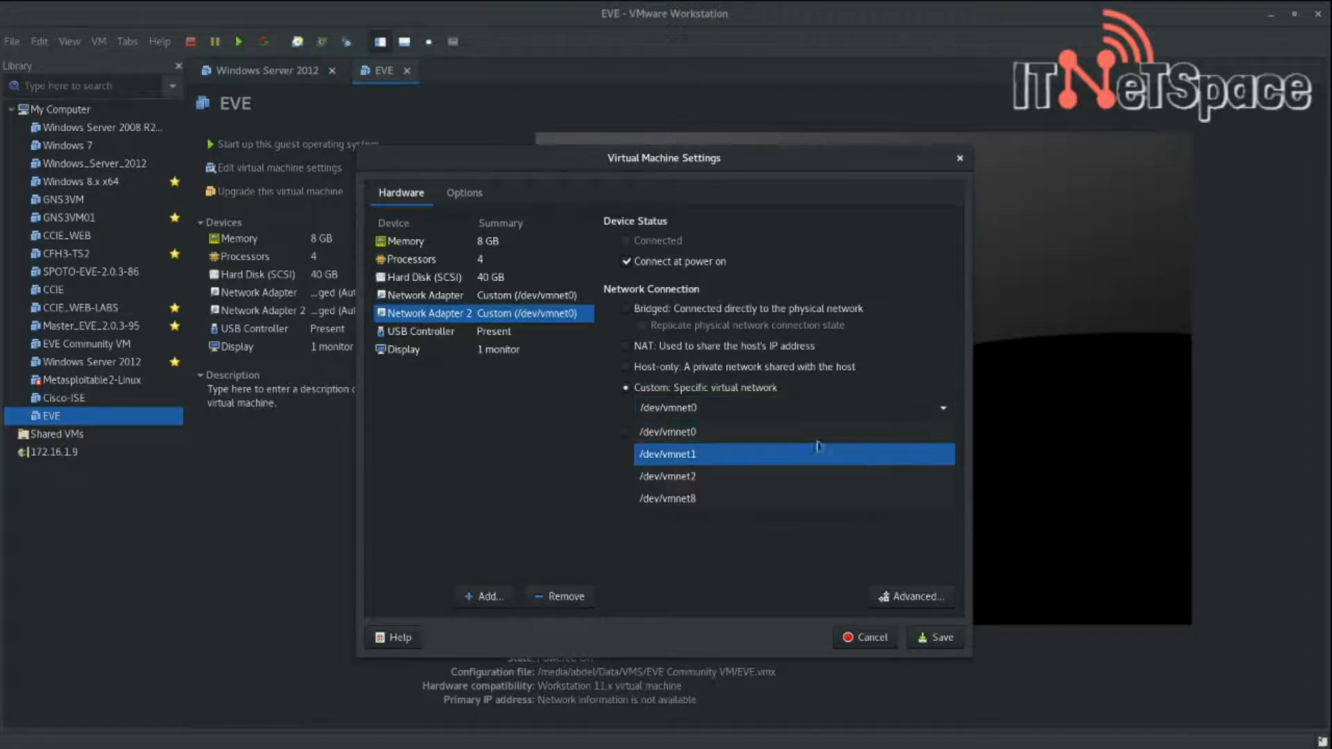
left_click(758, 455)
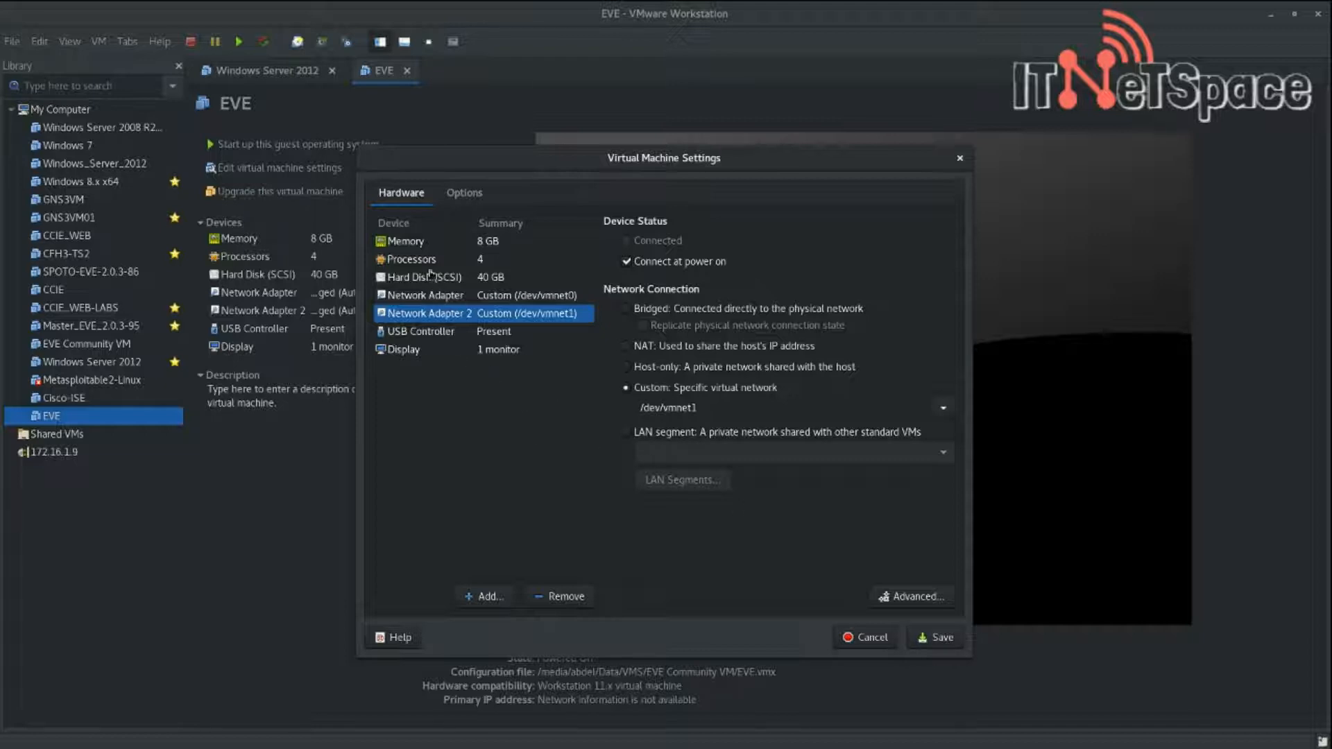
Step: Enable virtualized CPU performance counters for the processors and save the virtual machine settings
left_click(468, 262)
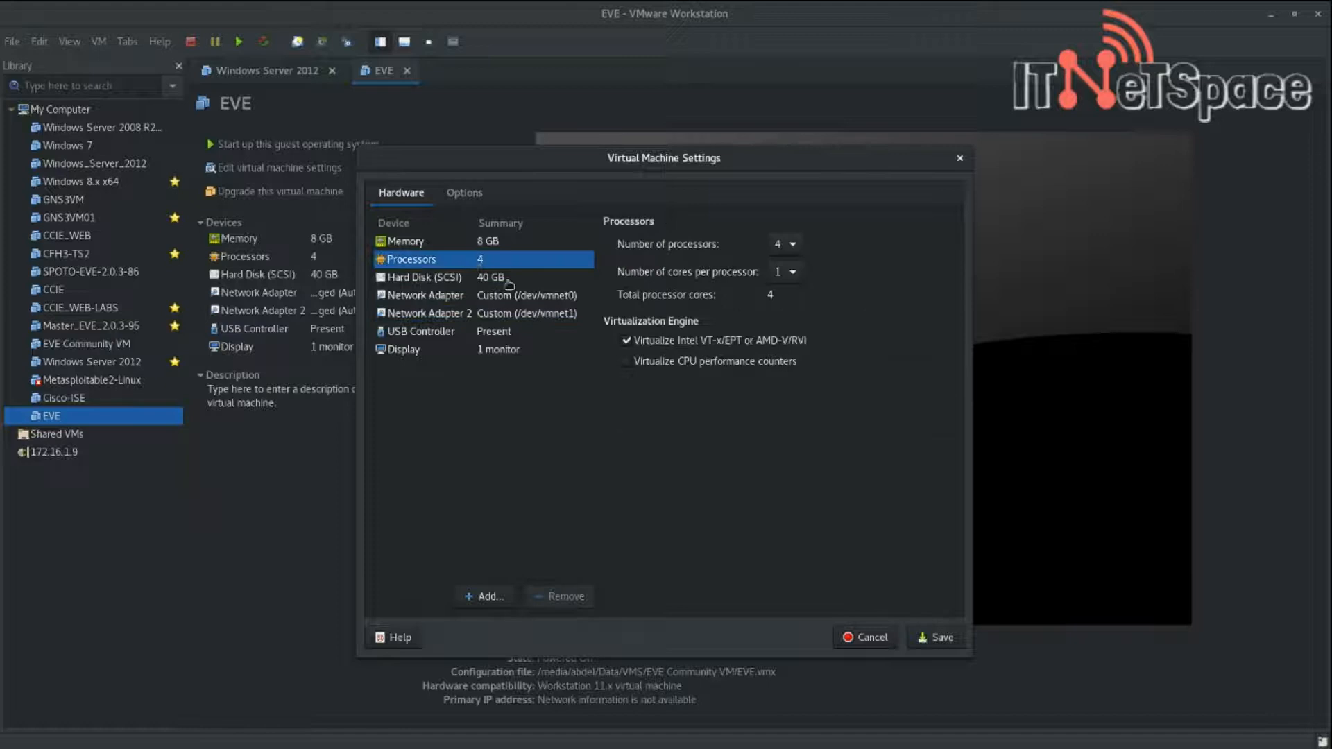
left_click(627, 362)
left_click(937, 643)
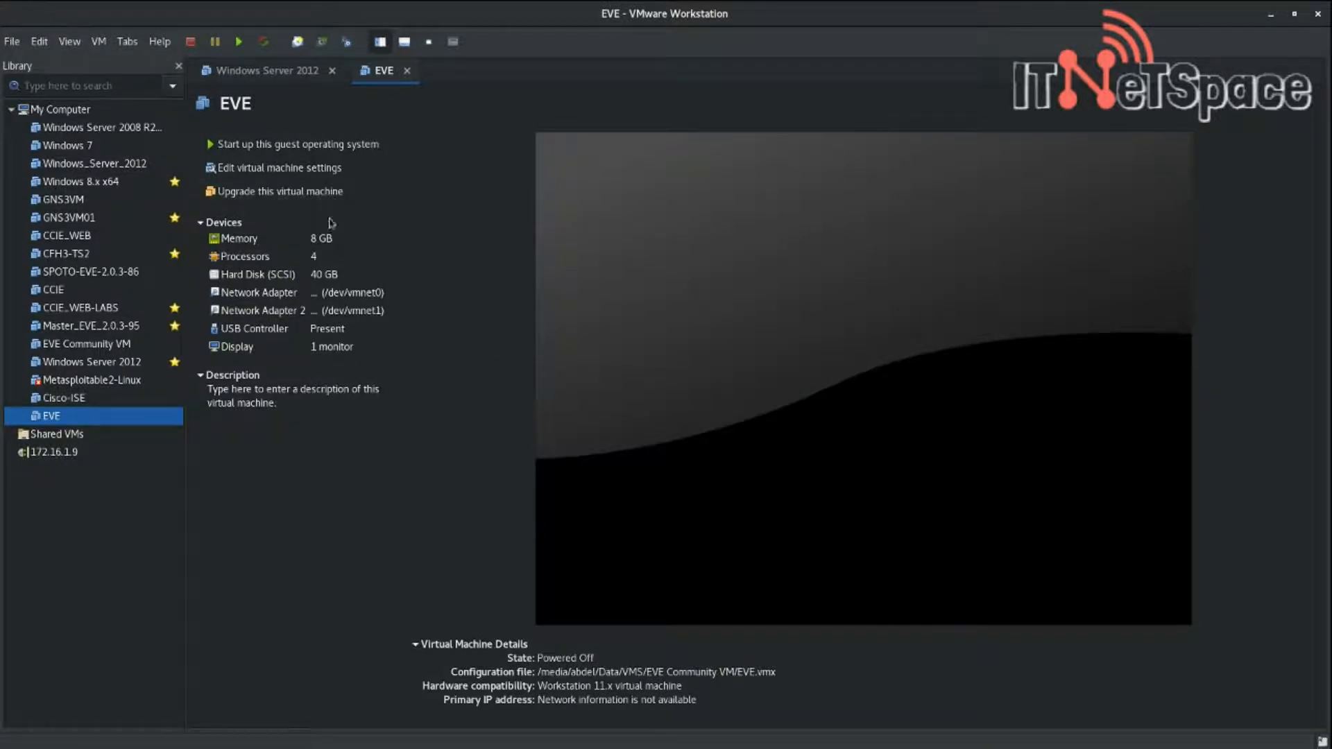
Step: Open the Virtual Network Editor, authenticating with the account password
left_click(40, 45)
left_click(58, 130)
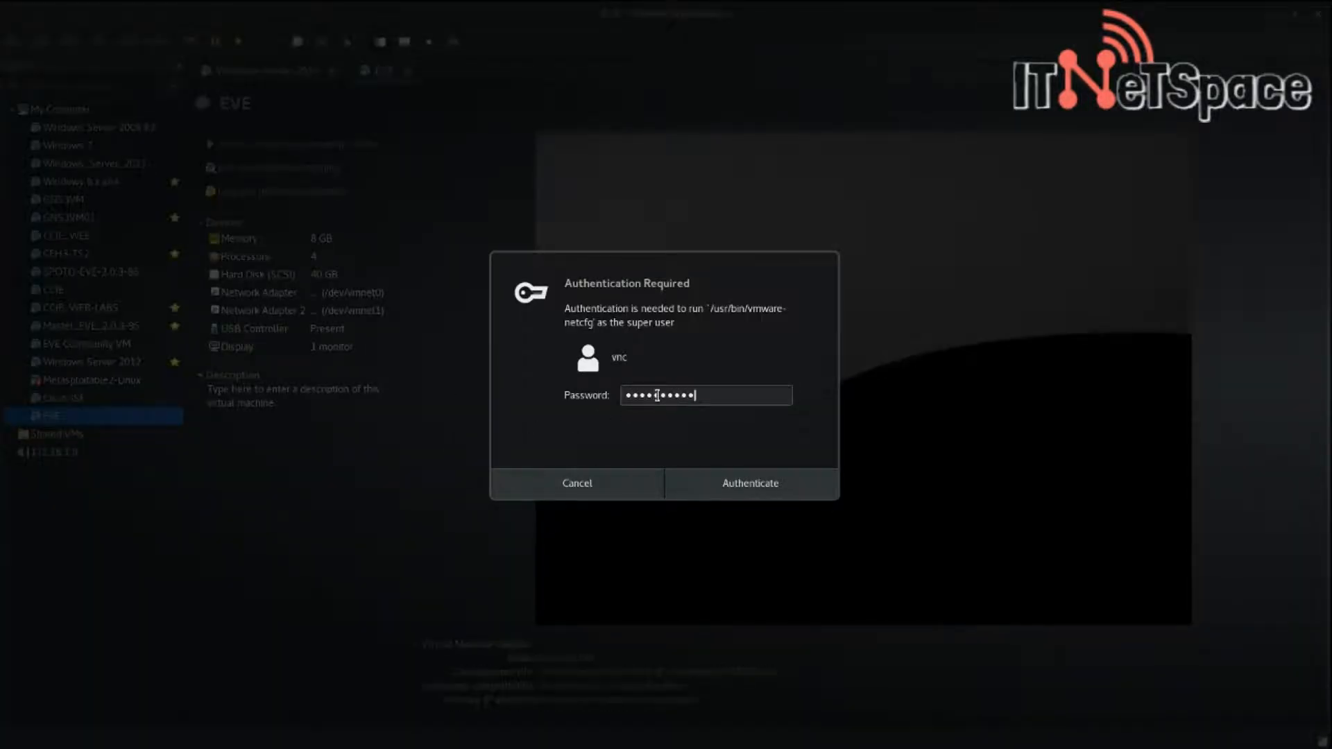
key("Return")
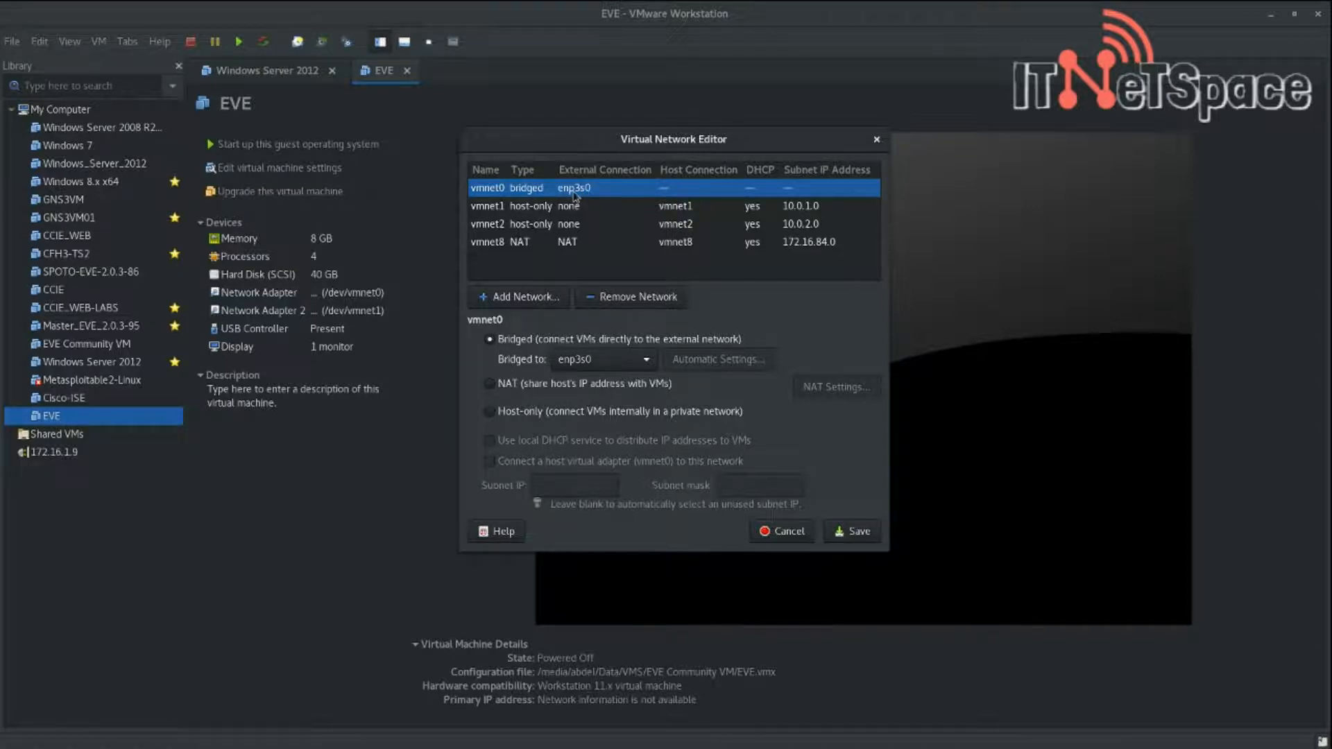
Step: Review the vmnet1 and vmnet8 network configurations and close the Virtual Network Editor without saving
left_click(503, 207)
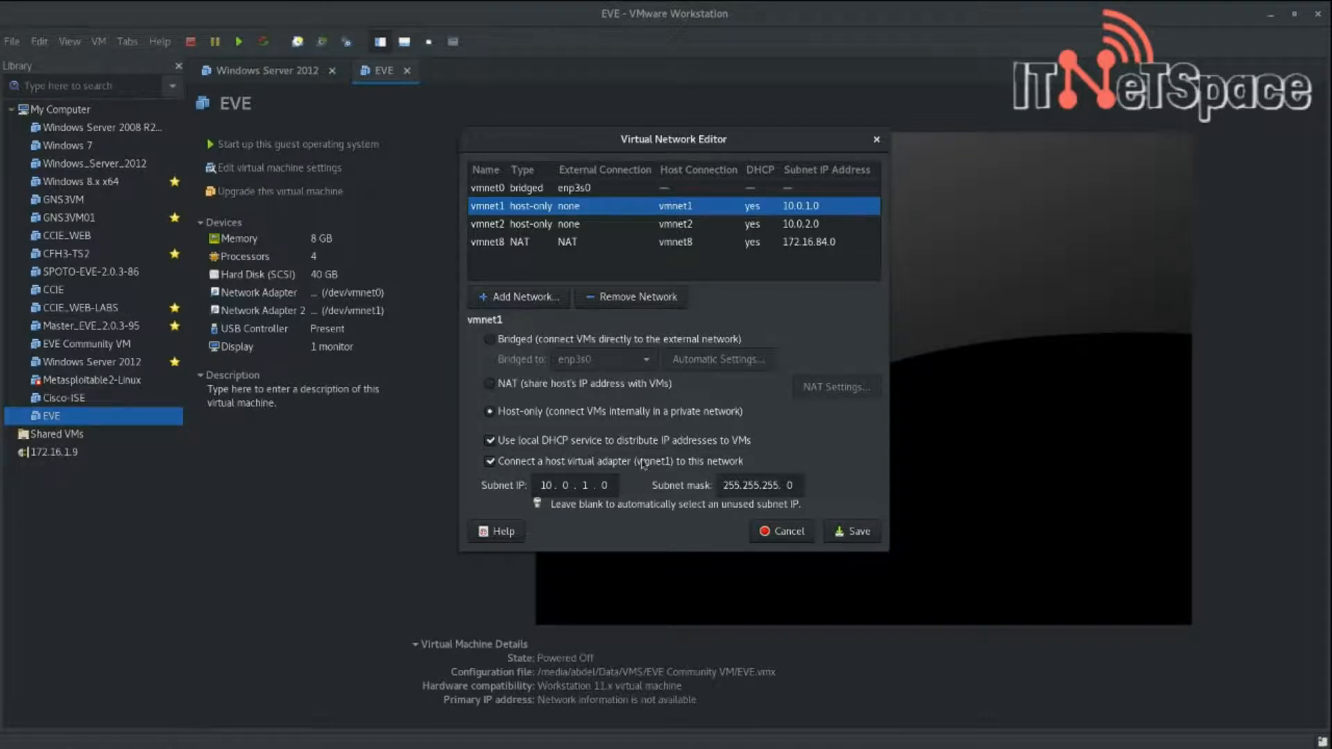
left_click_drag(772, 142, 797, 111)
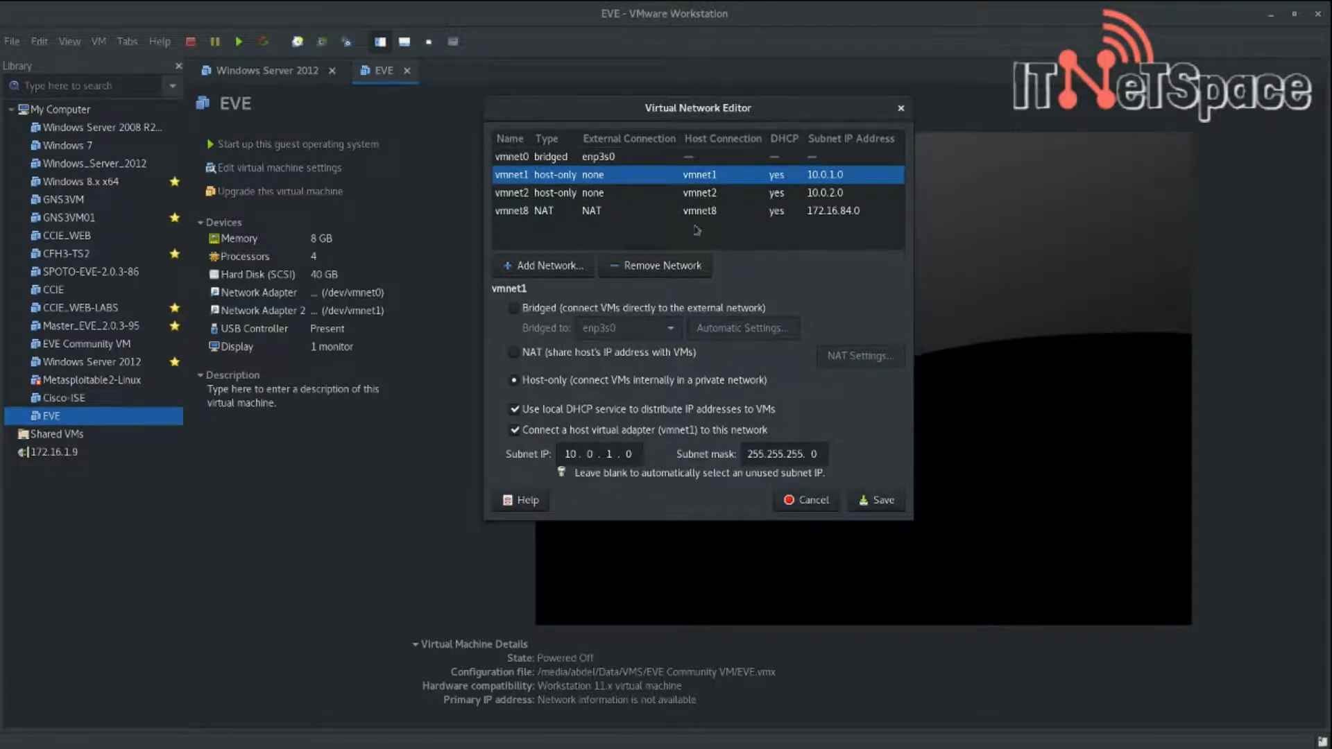
left_click_drag(814, 110, 784, 140)
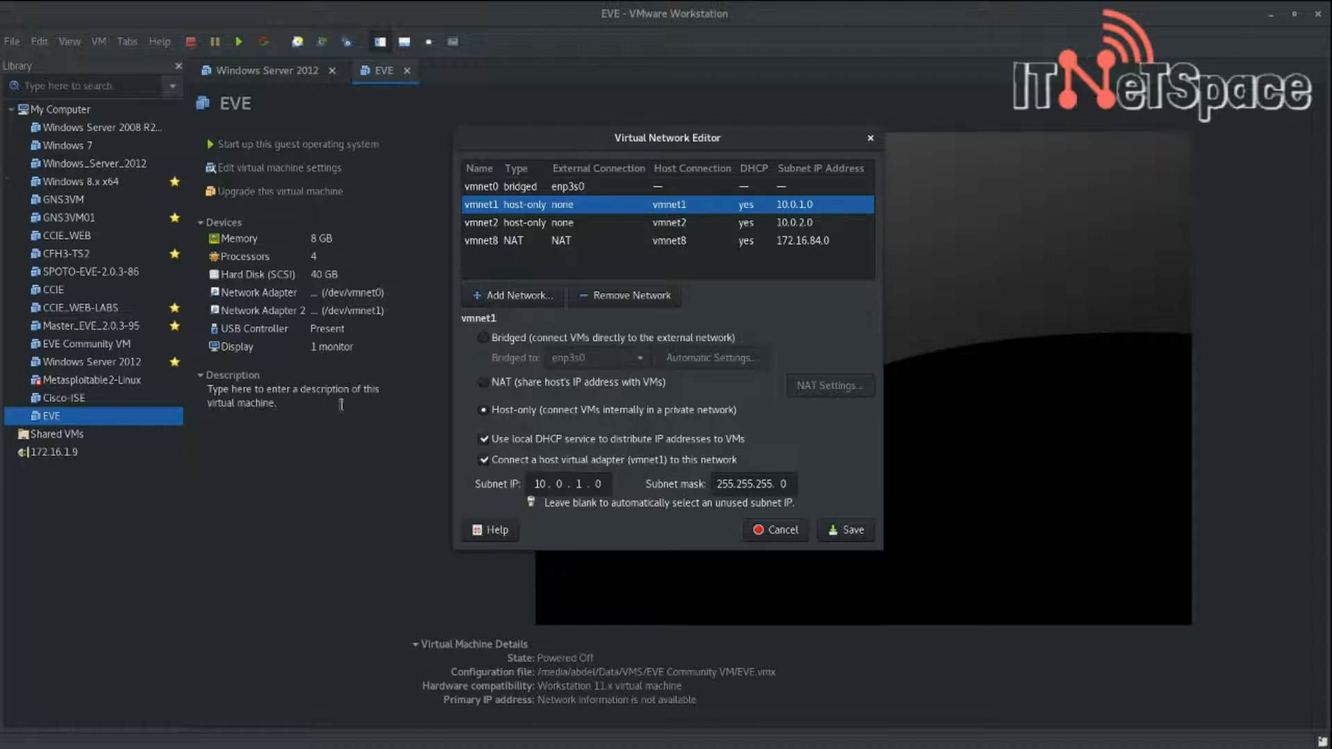
left_click(492, 243)
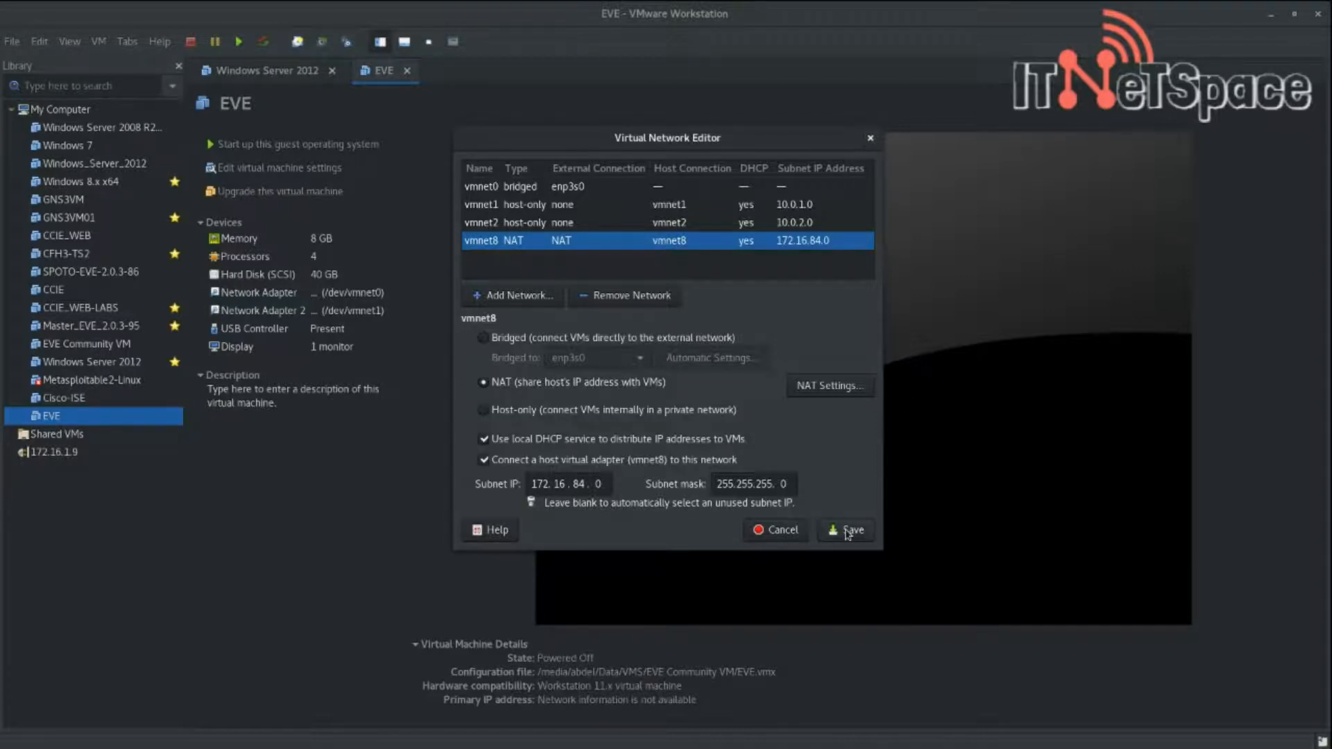
left_click(870, 138)
left_click(324, 520)
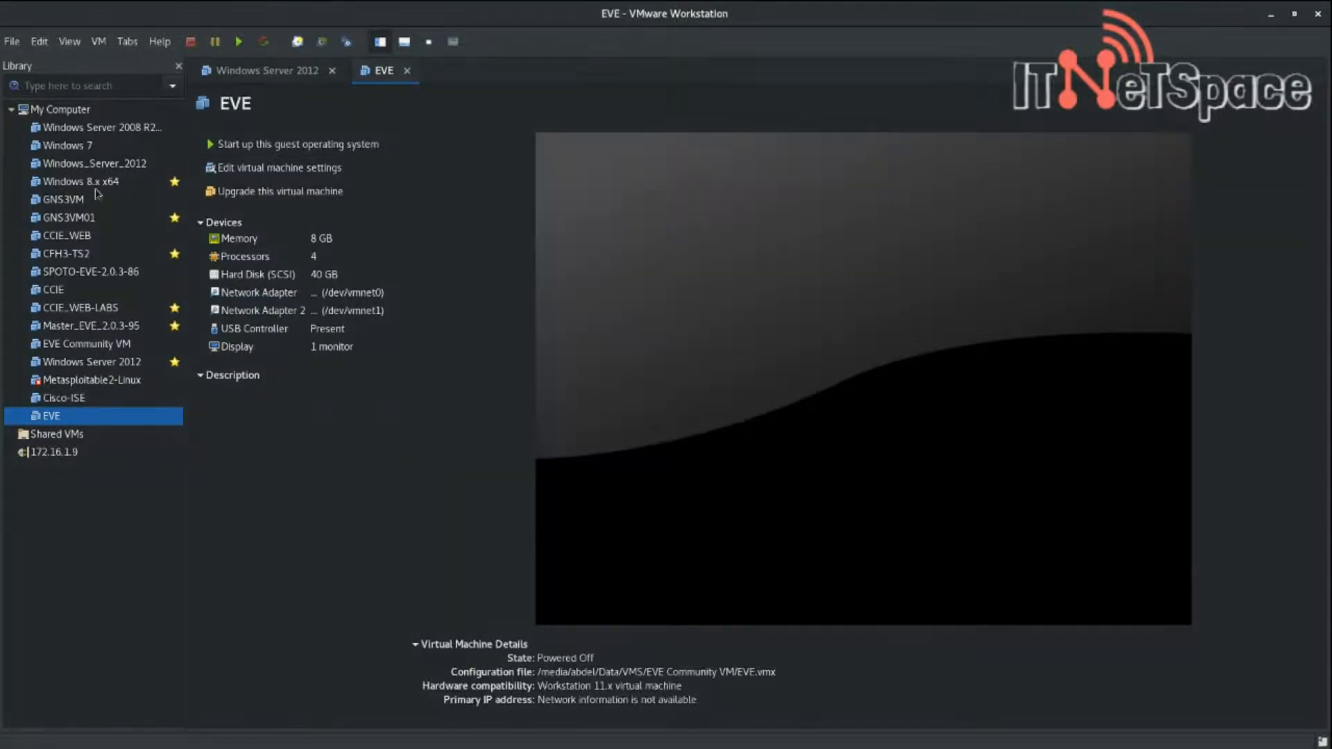
Step: Start the EVE virtual machine and let it boot to the eve-ng login prompt
left_click(285, 147)
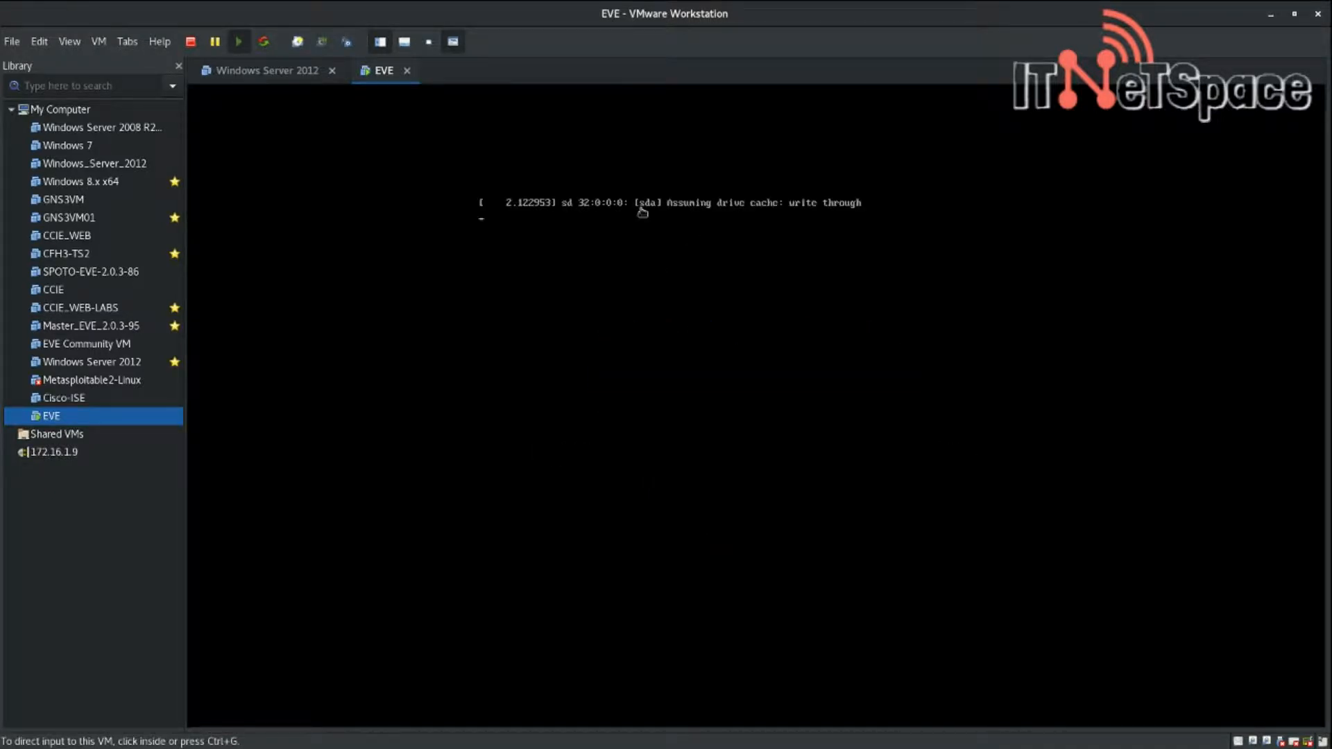
left_click(662, 289)
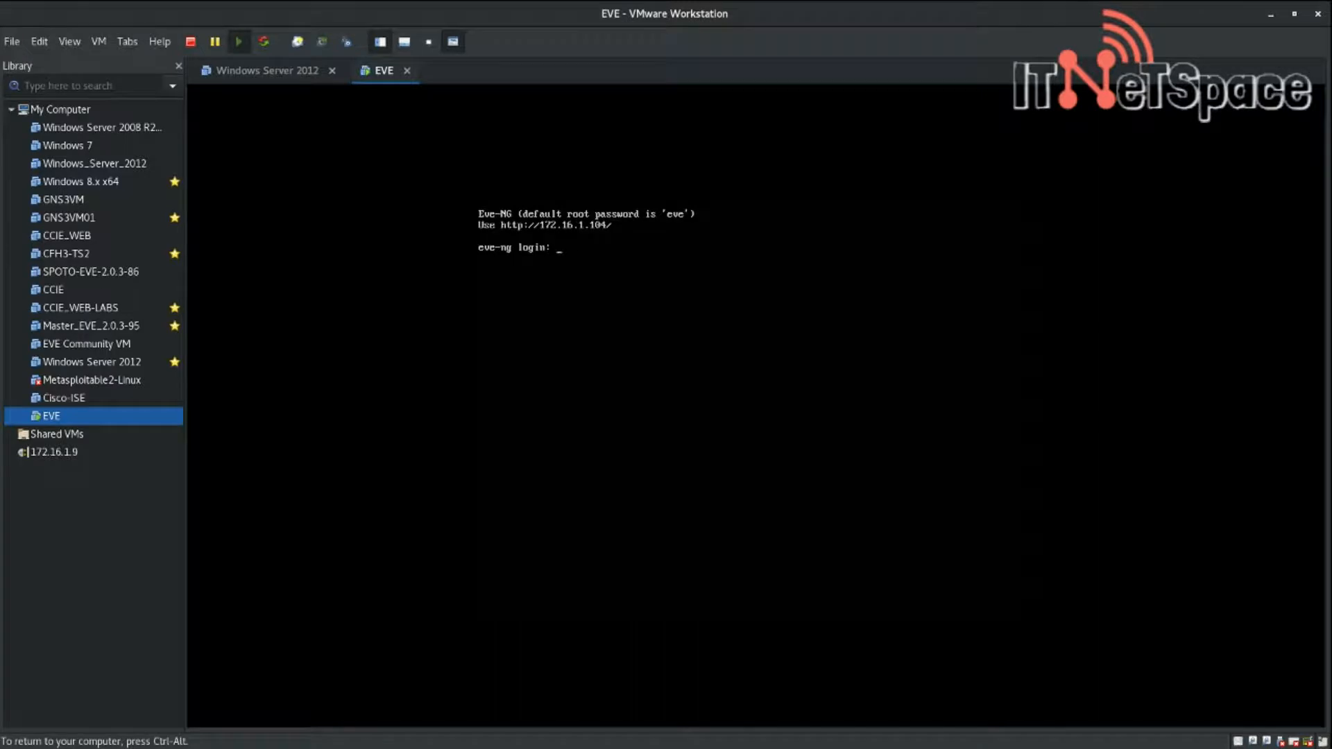
key("ctrl+alt")
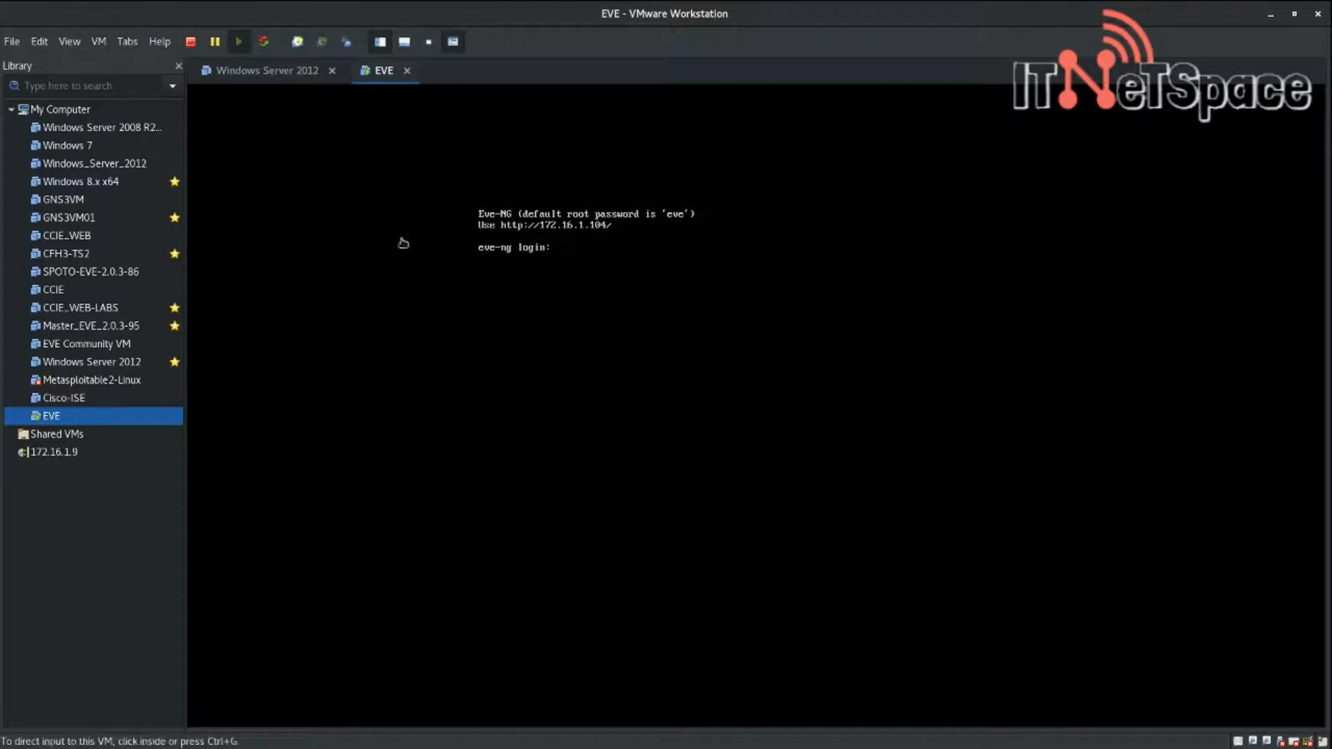
Step: Log in to the EVE console as root with the account password
left_click(669, 194)
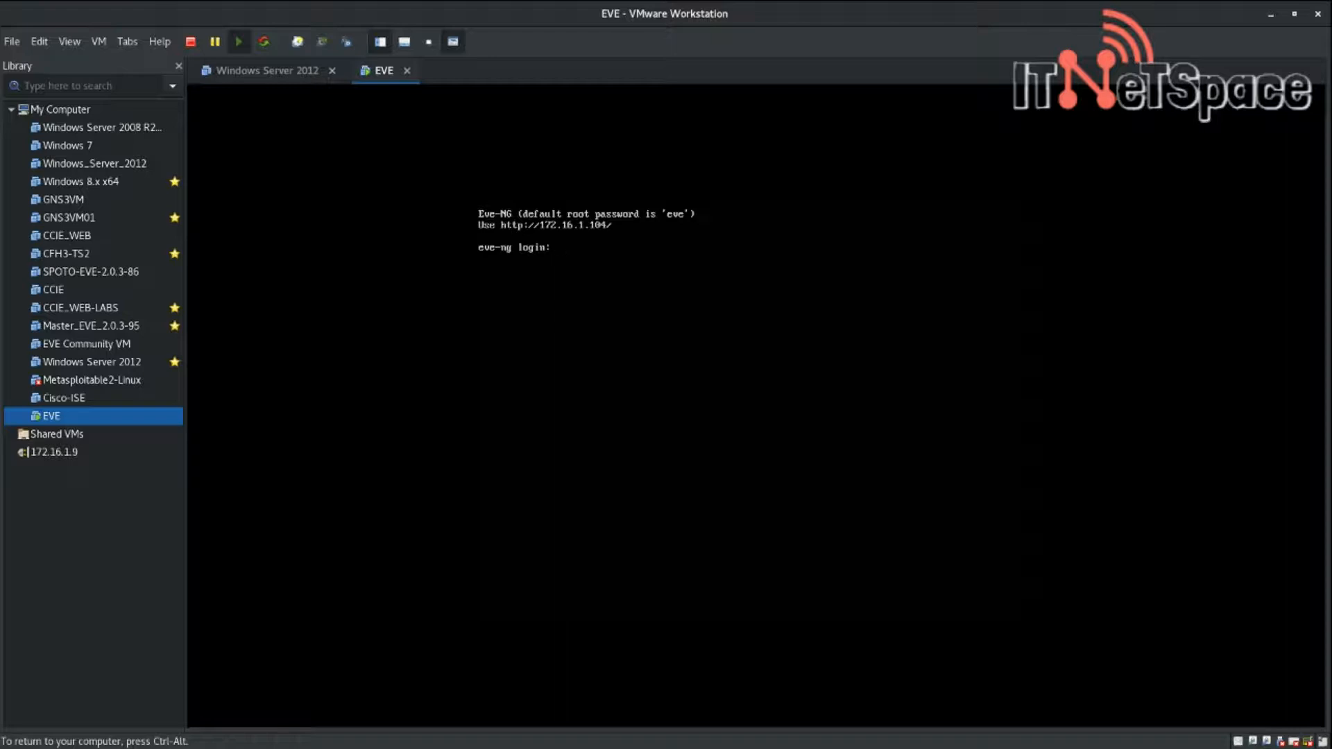
type("root")
key("Return")
key("Return")
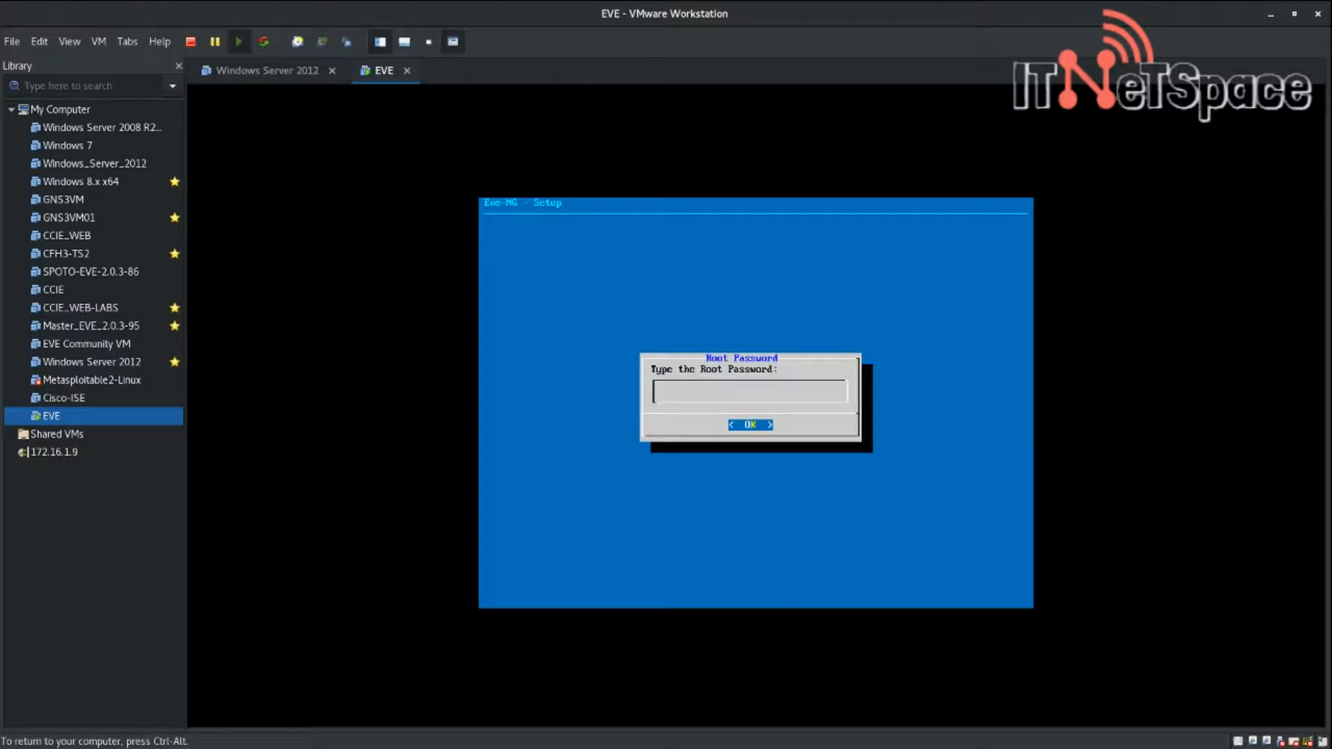
Step: Enter and confirm the root password in the EVE-NG setup
key("Return")
key("Return")
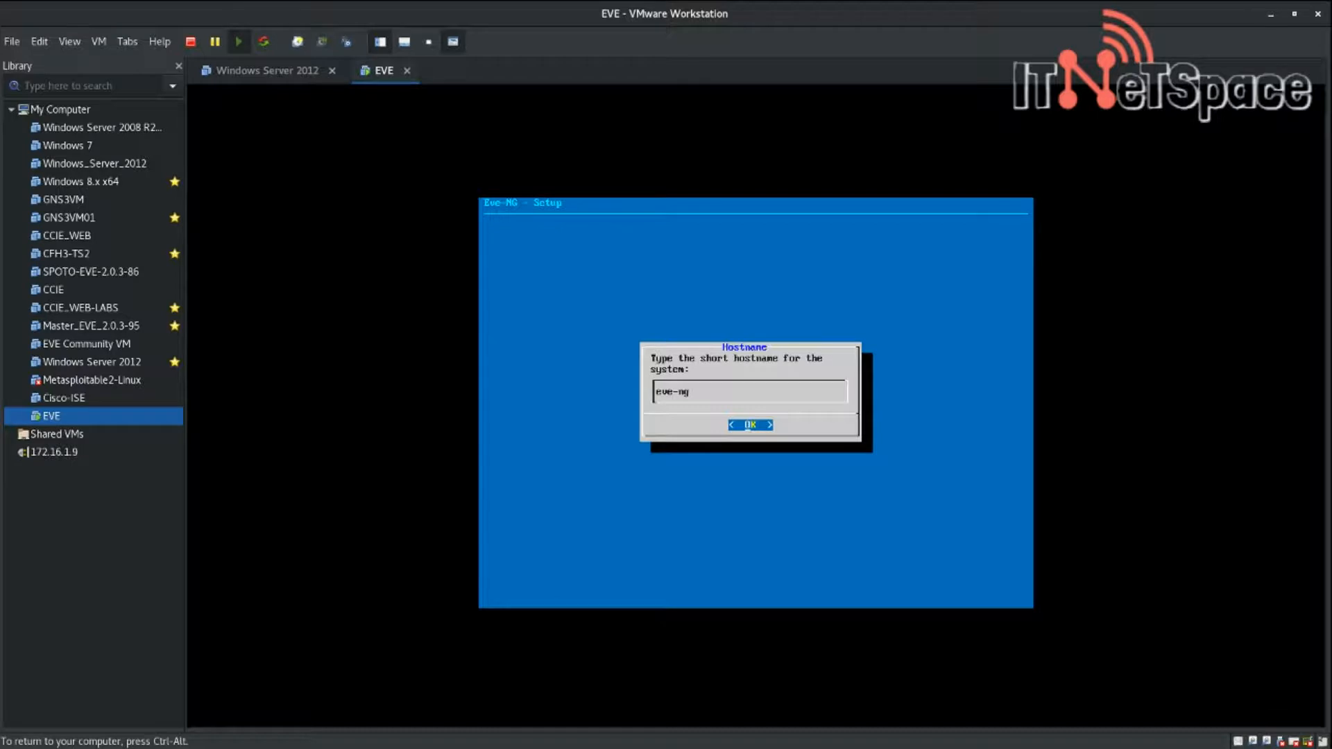
Step: Keep eve-ng as the hostname and replace the default DNS domain name with a custom local domain
key("Return")
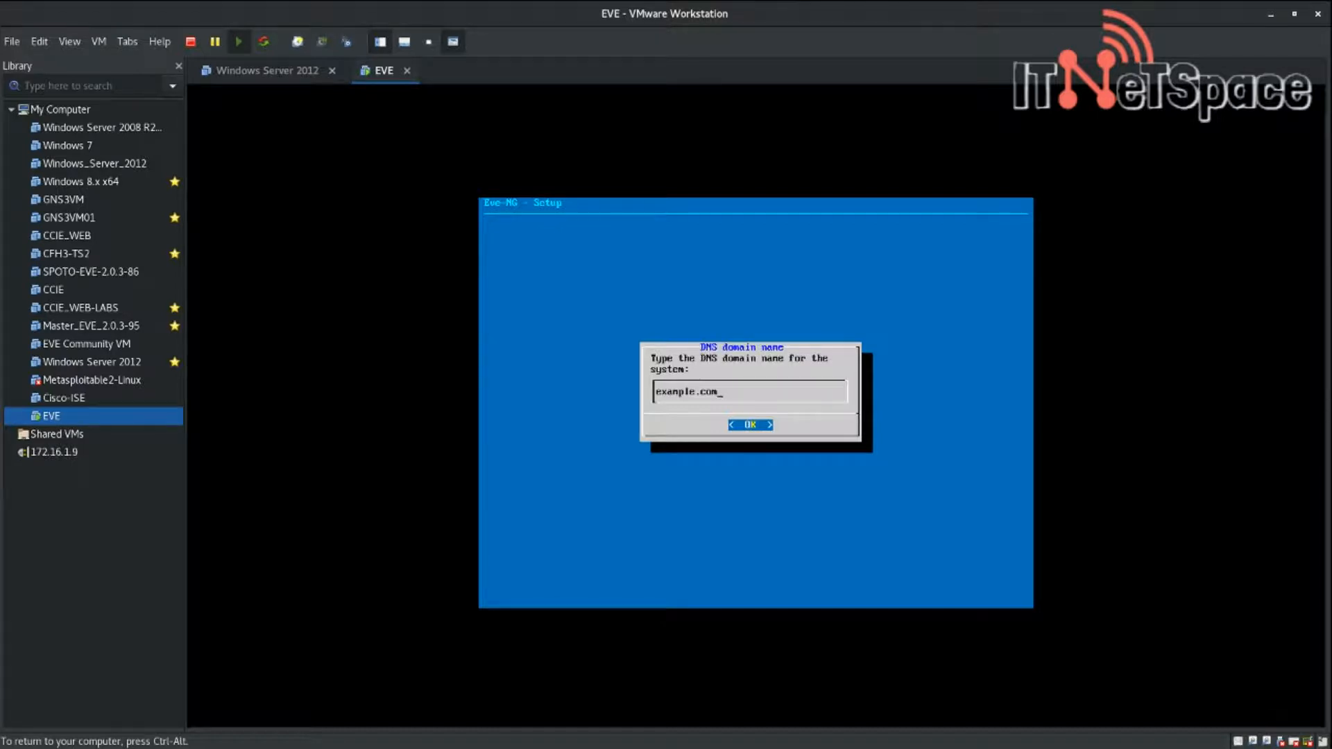
key("BackSpace")
key("BackSpace")
key("BackSpace")
key("BackSpace")
key("BackSpace")
key("BackSpace")
key("BackSpace")
key("BackSpace")
key("BackSpace")
key("BackSpace")
key("BackSpace")
type("abdel.loca")
key("Return")
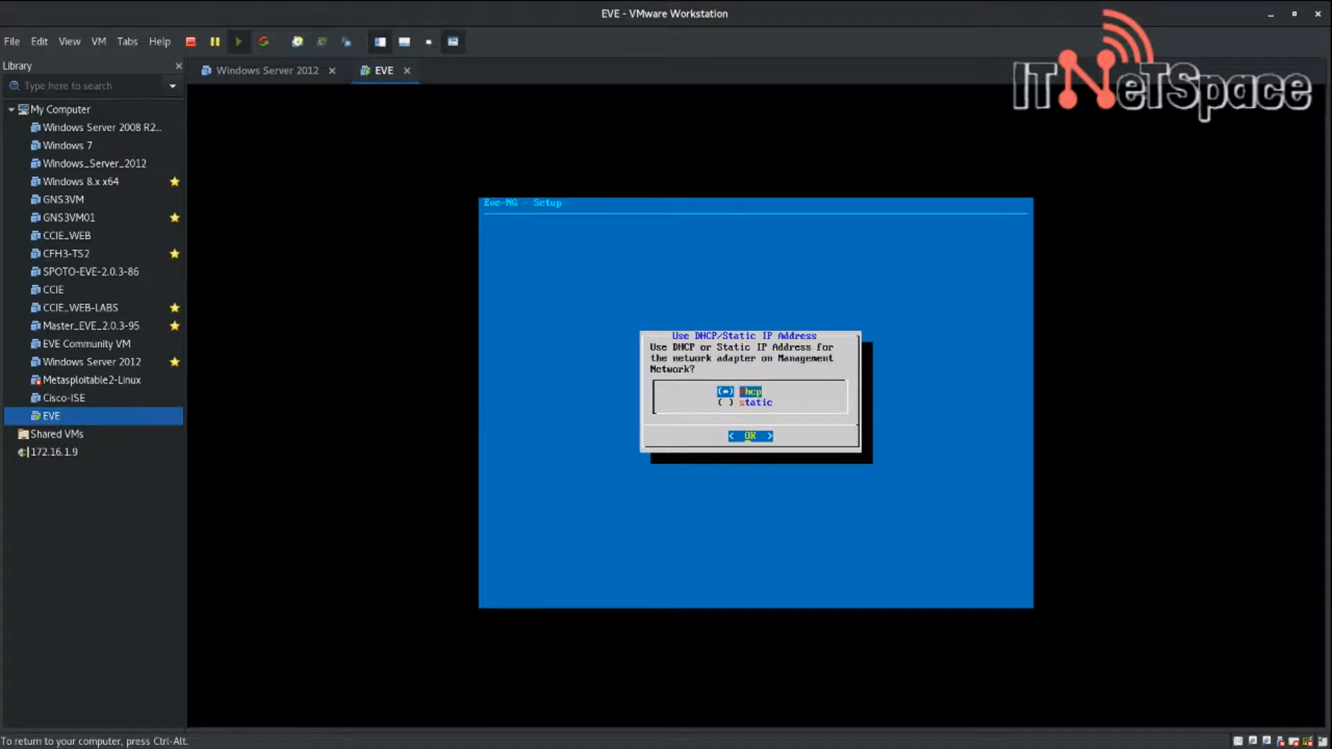
Step: Configure a static management address of 172.16.1.20 with subnet mask 255.255.255.0 and default gateway 172.16.1.1
key("Down")
key("Return")
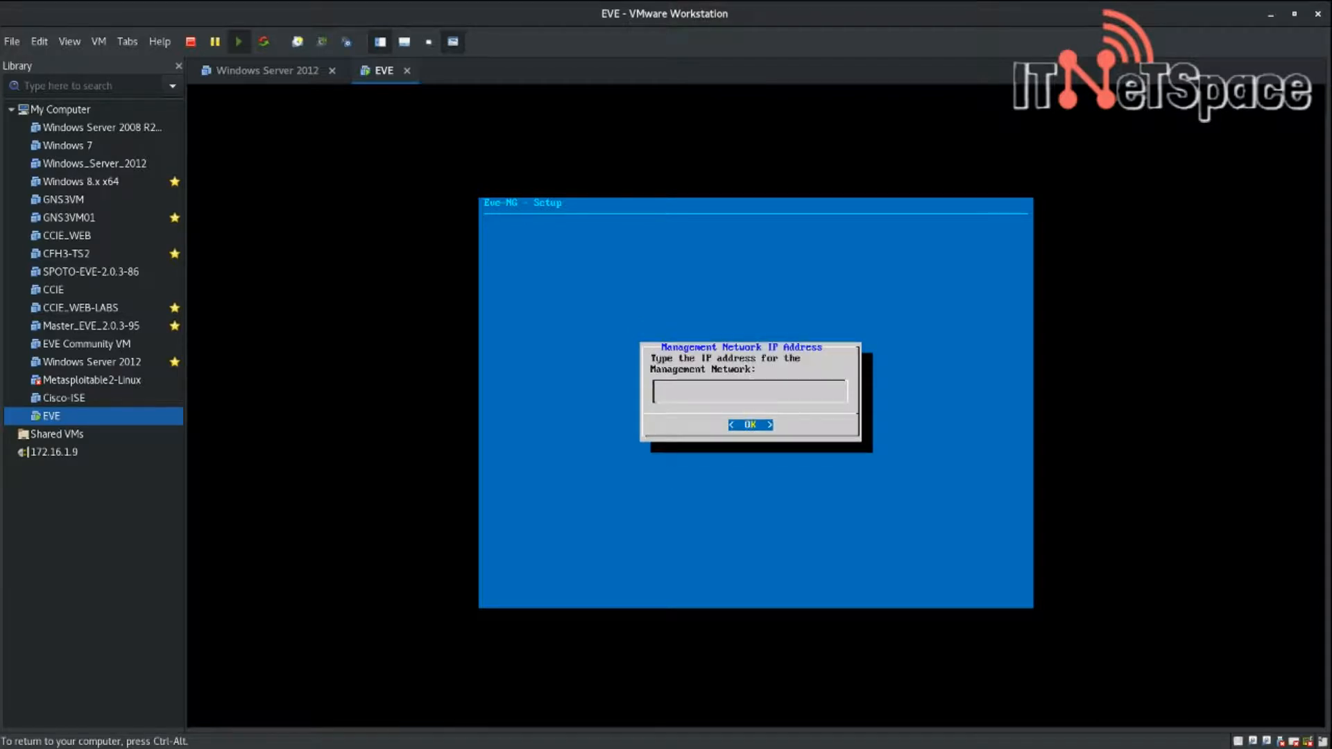
type("172.16.1.20")
key("Return")
type("255")
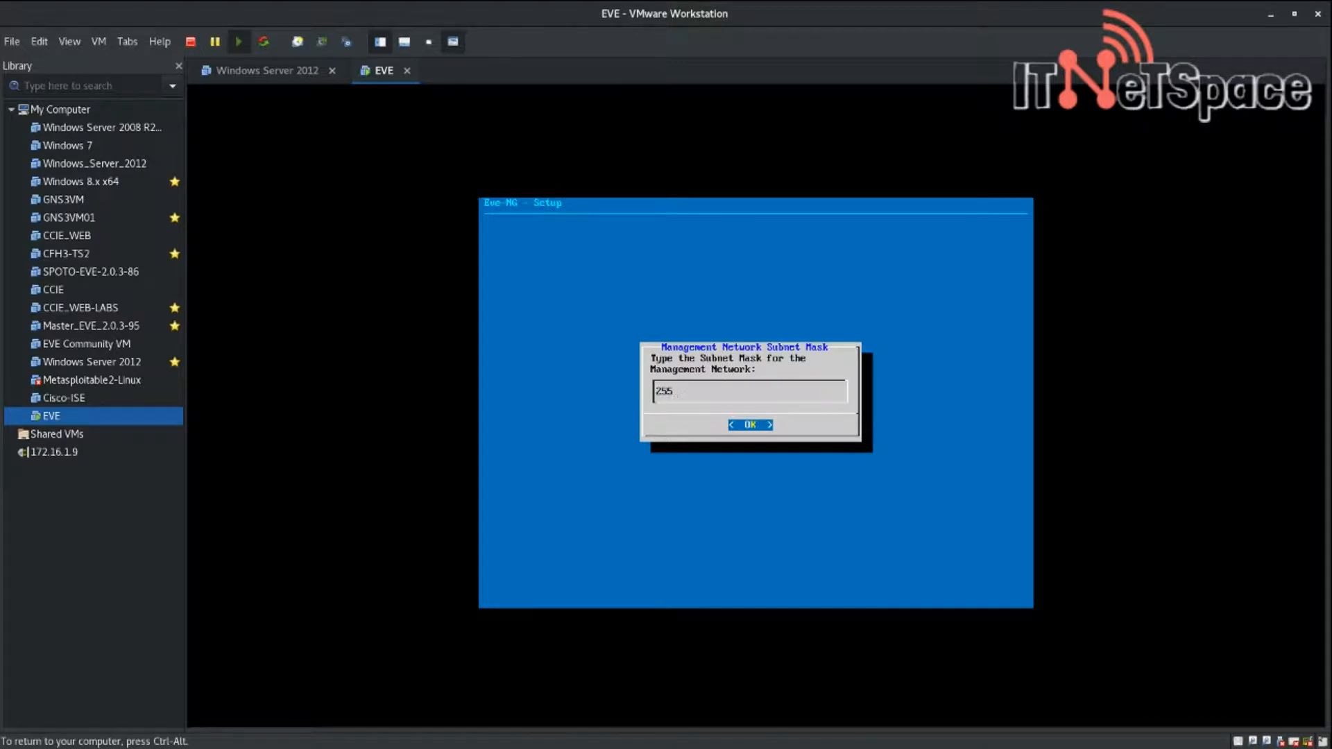
type(".255.255.0")
key("Return")
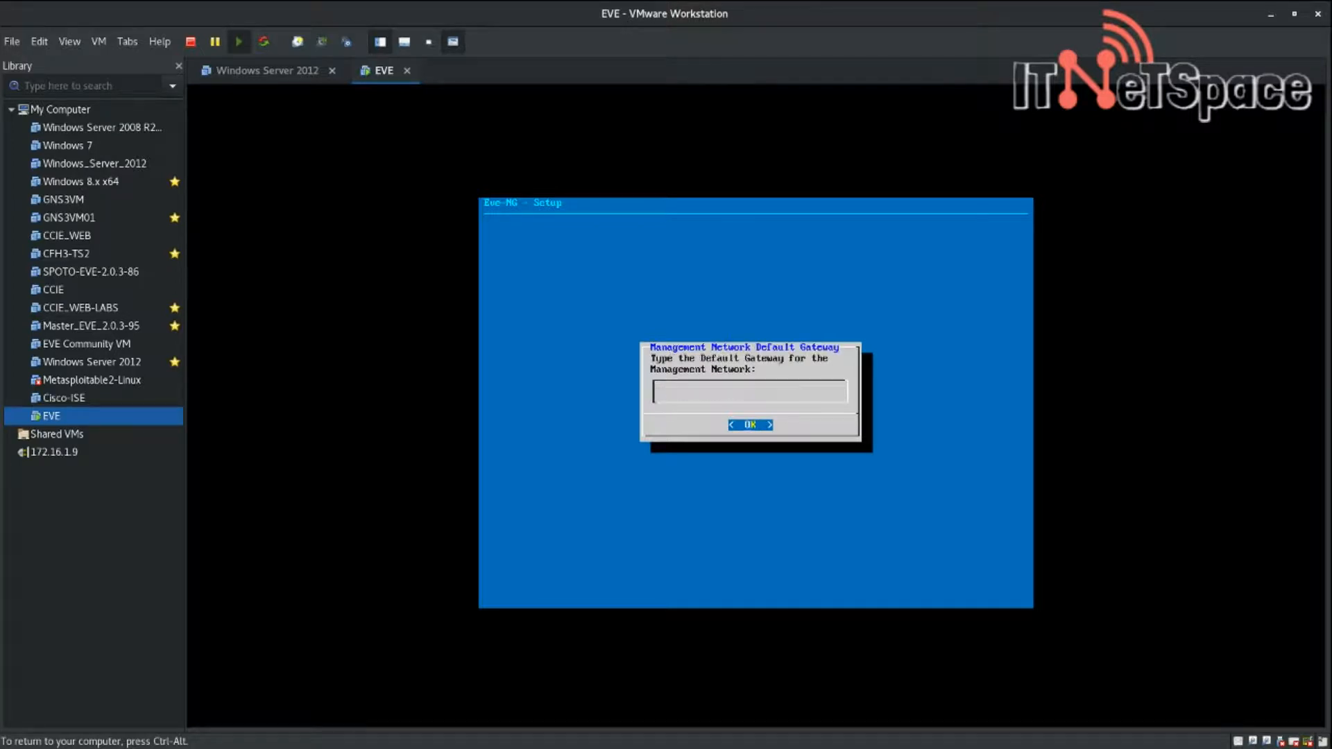
type("172.16.1.1")
key("Return")
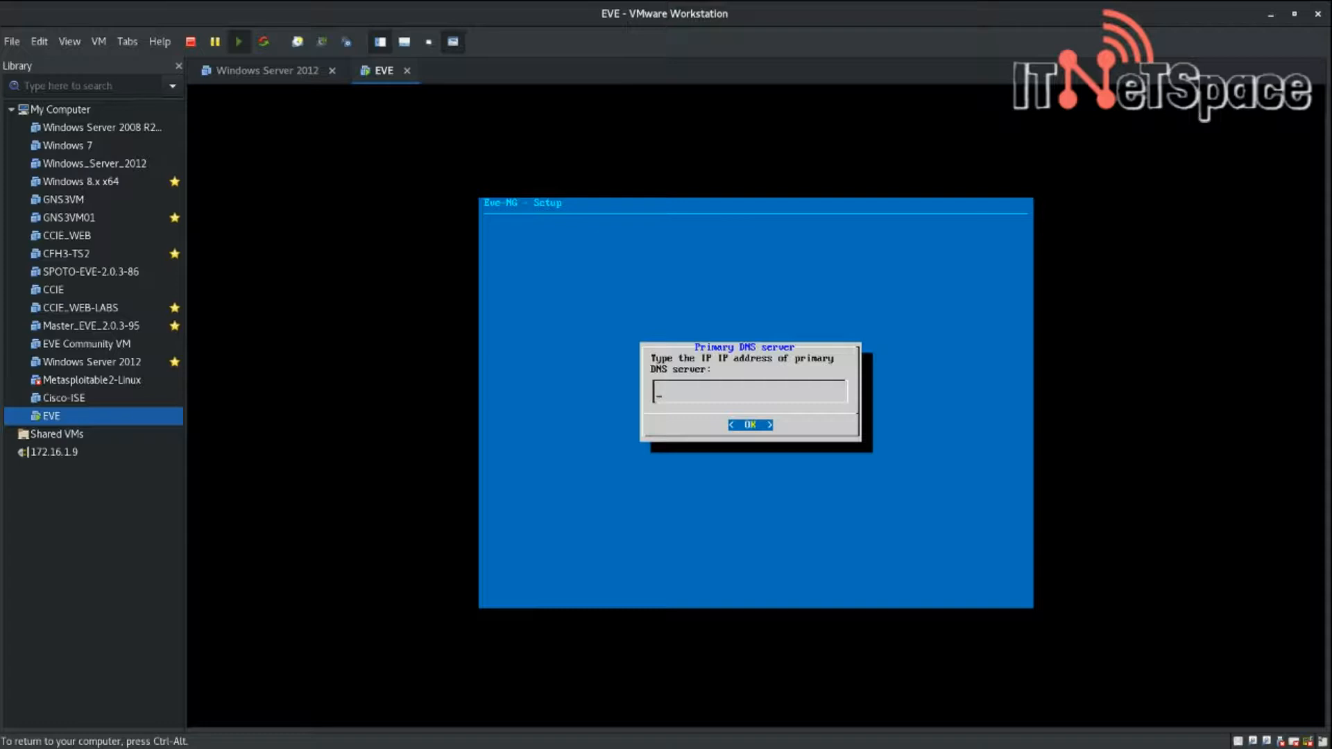
Step: Set the primary DNS server to 172.16.1.1 and the secondary DNS server to 8.8.8.8
type("172.16.1.1")
key("Return")
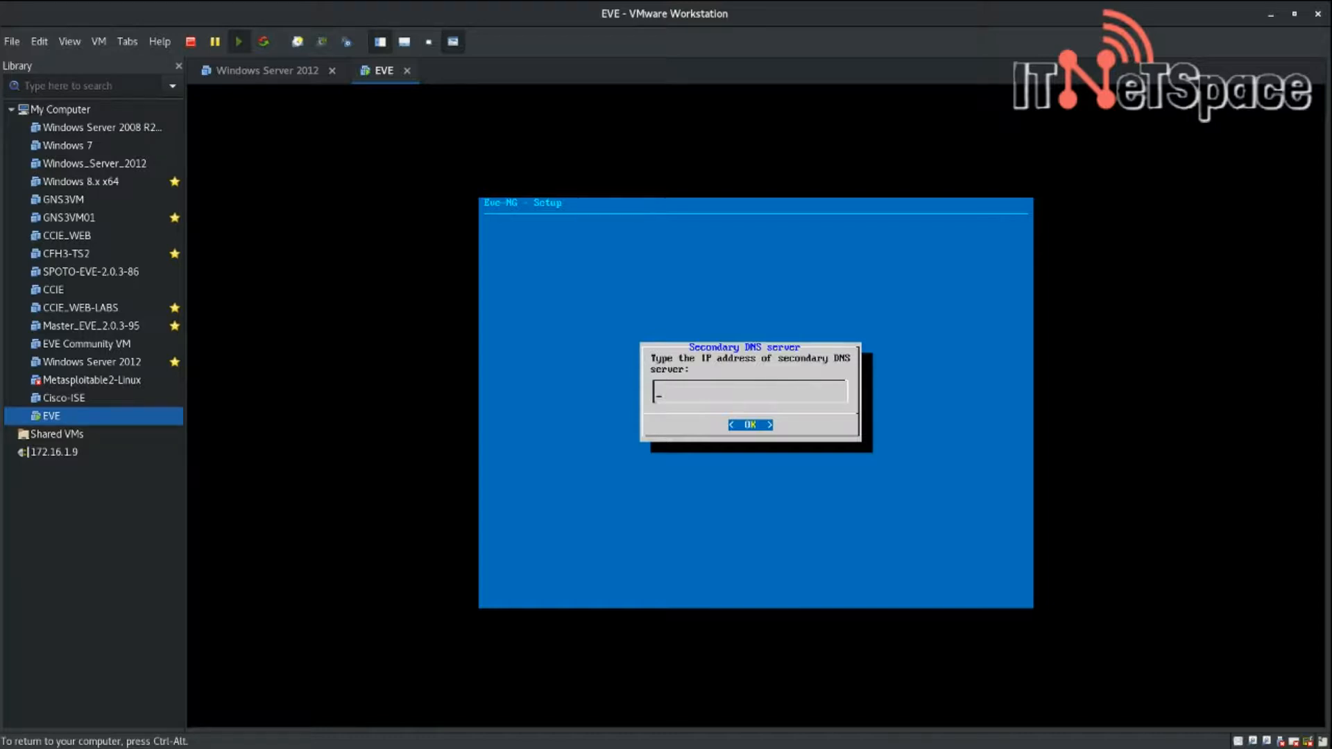
type("8.8.8.8")
key("Return")
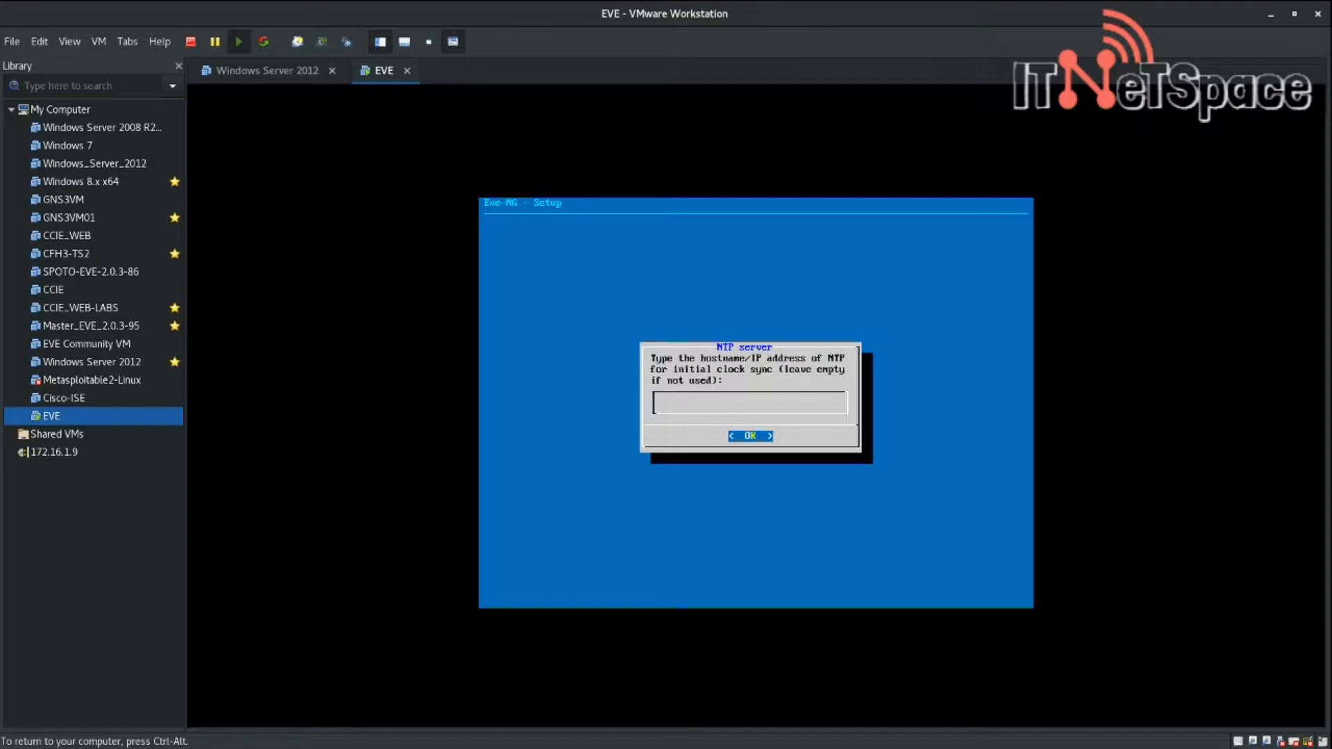
Step: Set the NTP server to 172.16.1.1 and finish the setup with a direct internet connection
type("172.16.1.1")
key("Return")
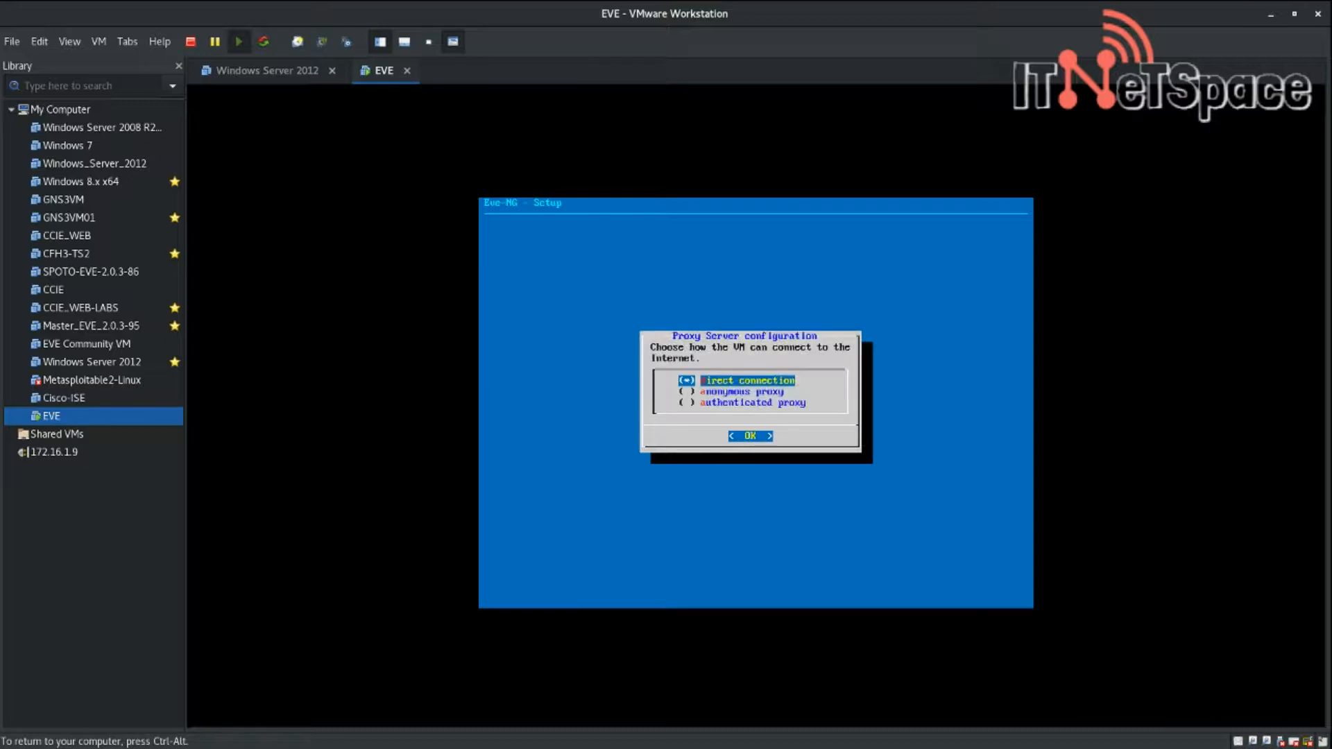
key("Return")
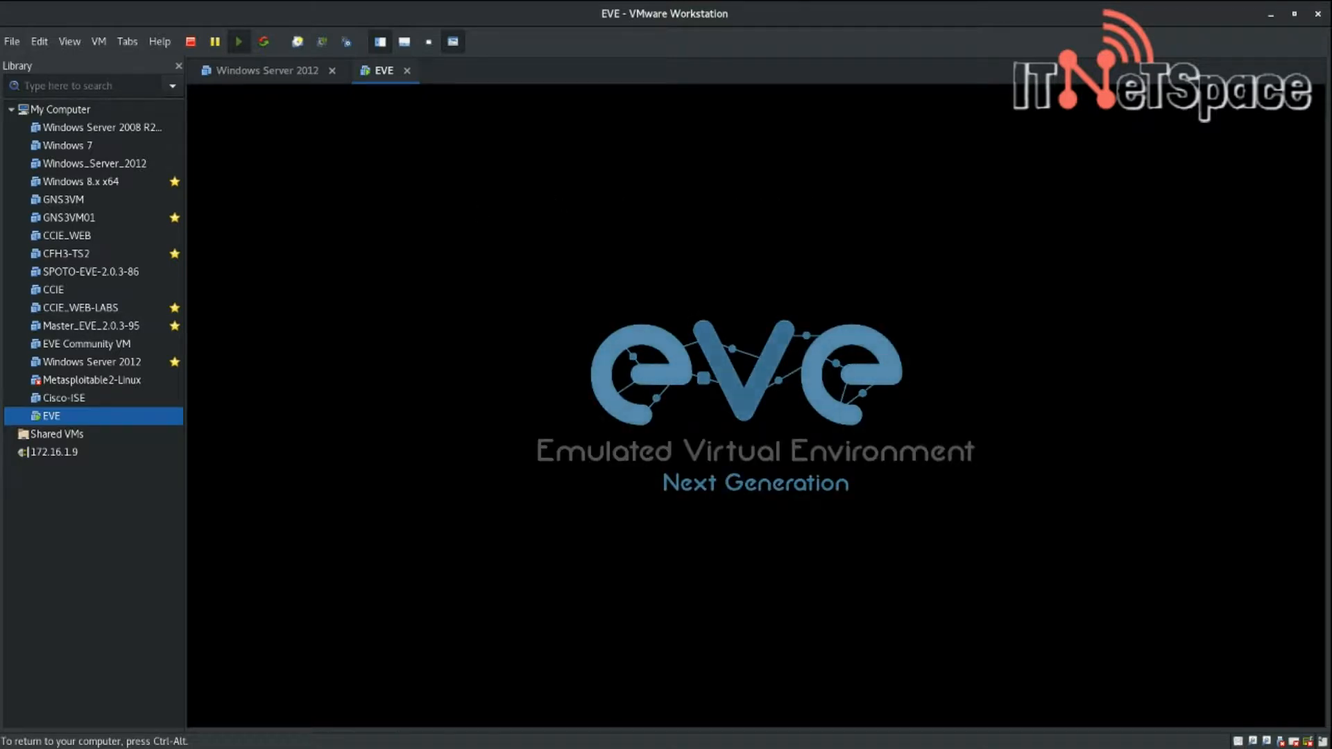
Step: Release the input from the virtual machine, switch to FileZilla and maximize its window
key("ctrl+alt")
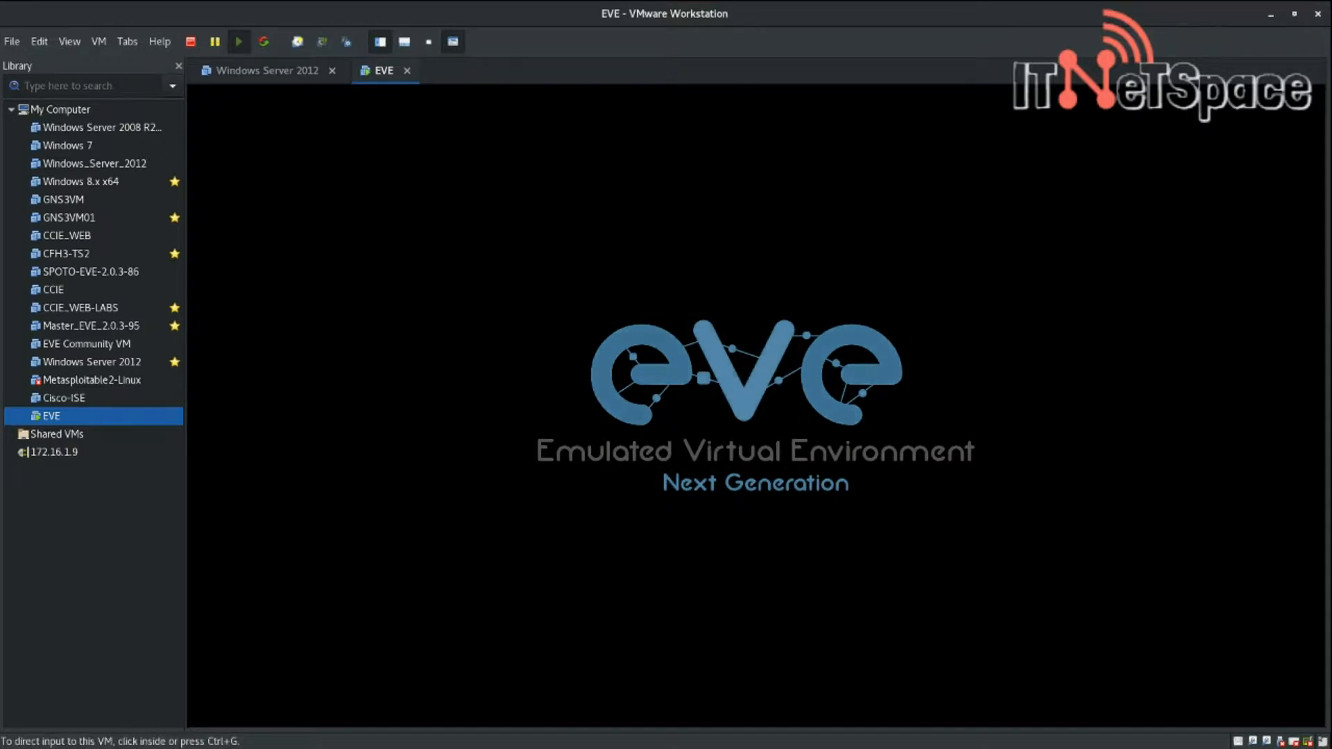
key("super")
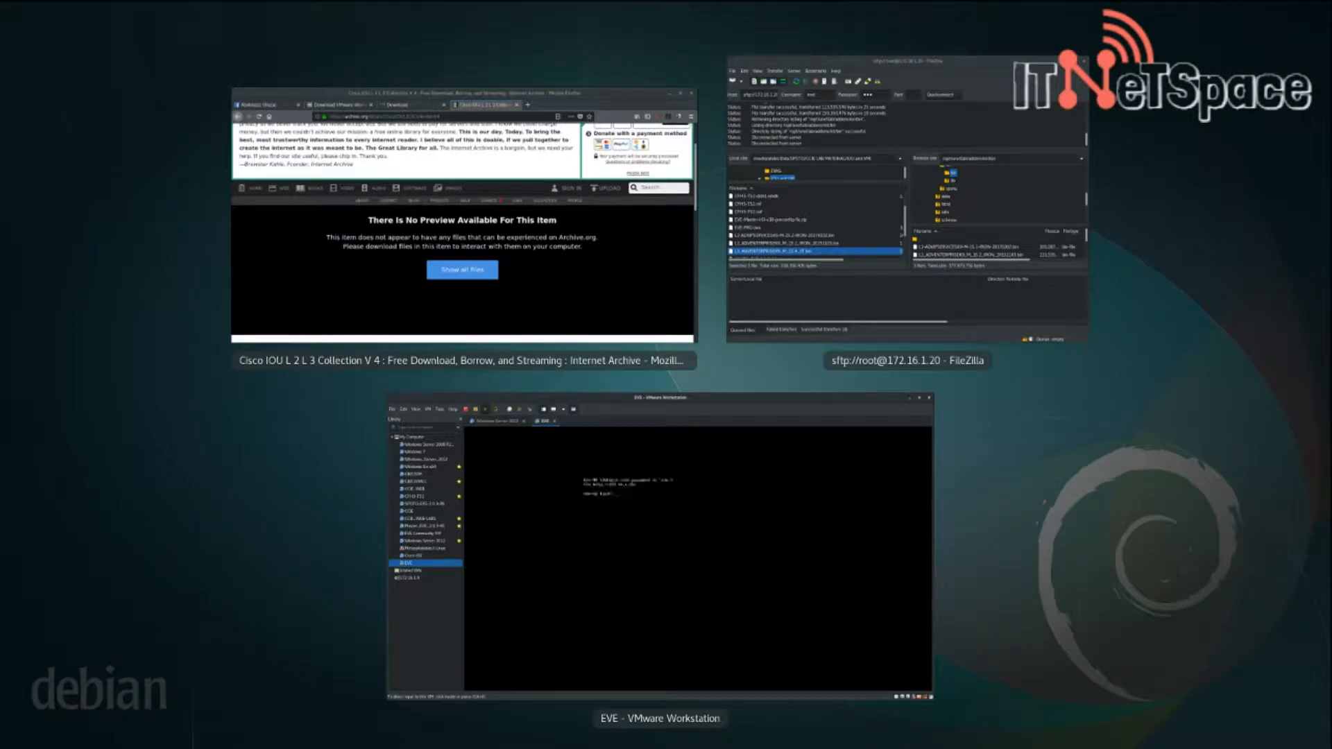
key("super")
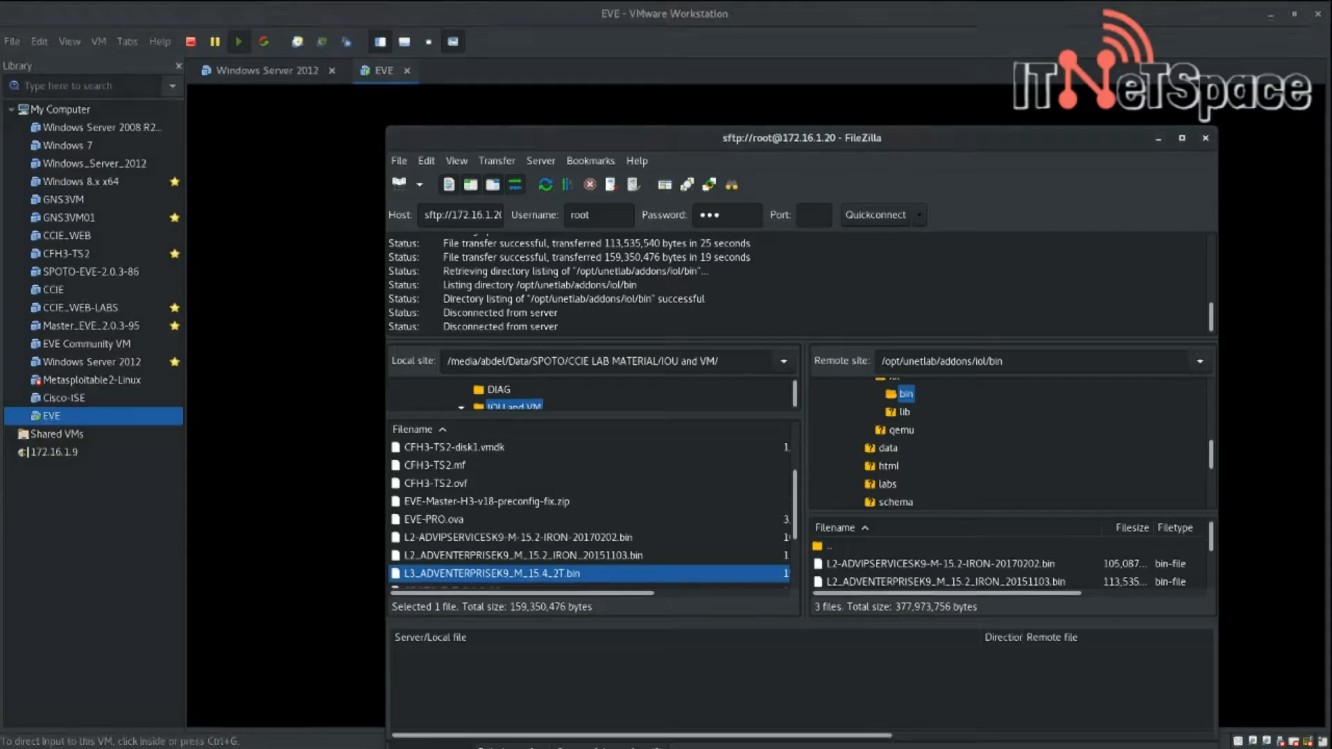
left_click_drag(894, 140, 566, 7)
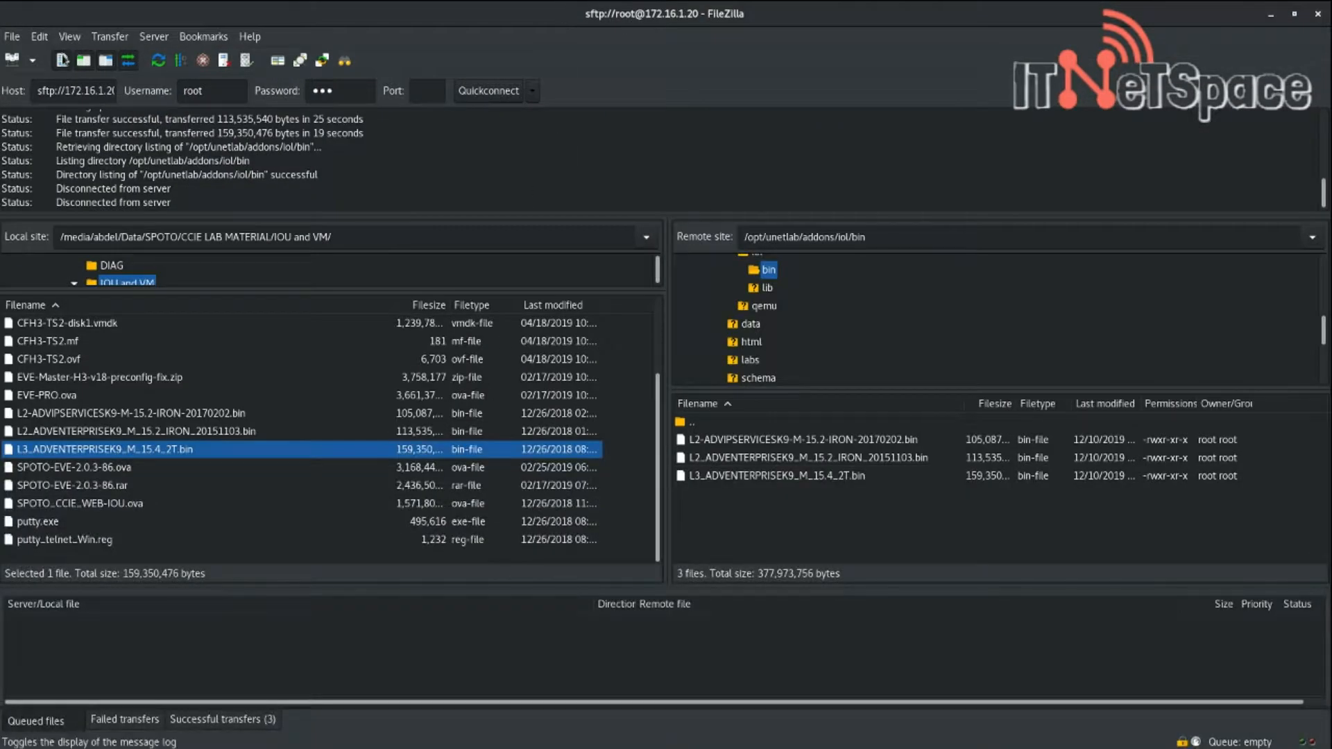
Step: Connect over SFTP to 172.16.1.20 as root on port 22 and trust the unknown host key
left_click(68, 84)
double_click(68, 84)
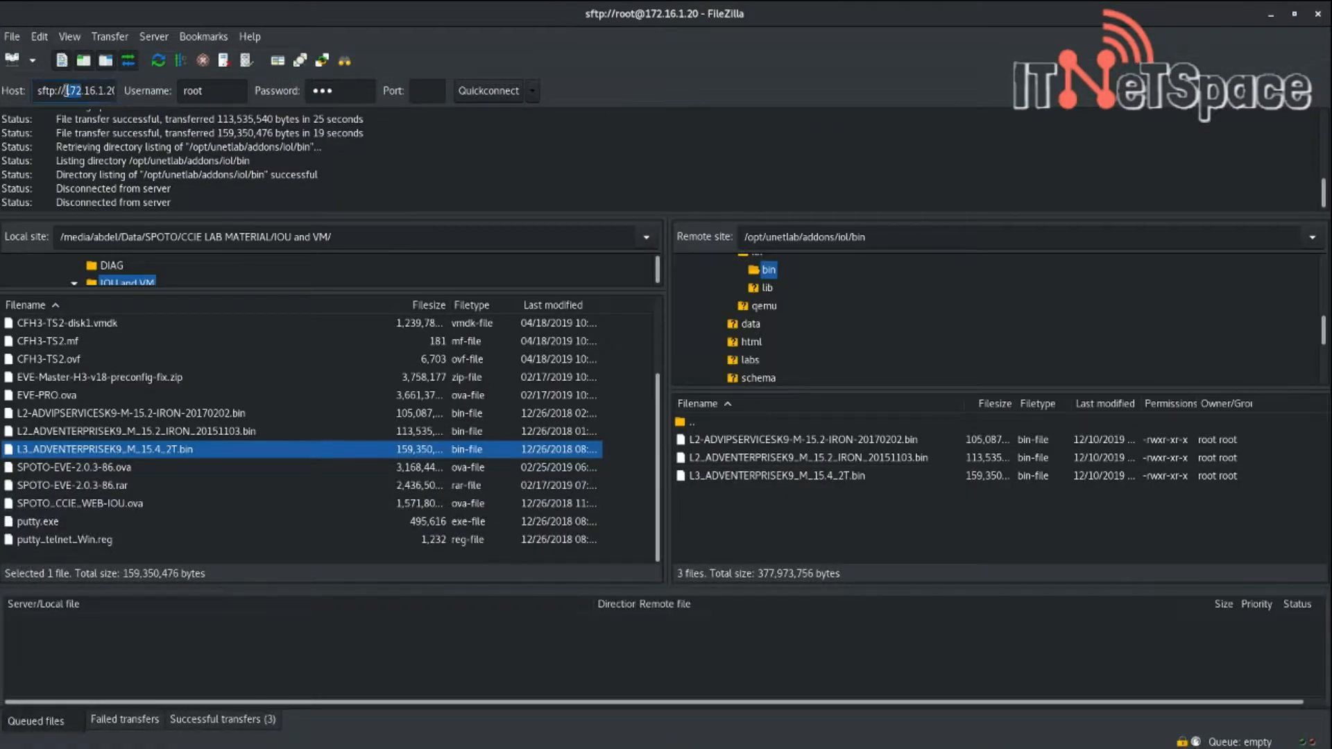
left_click(111, 90)
left_click_drag(111, 91, 15, 91)
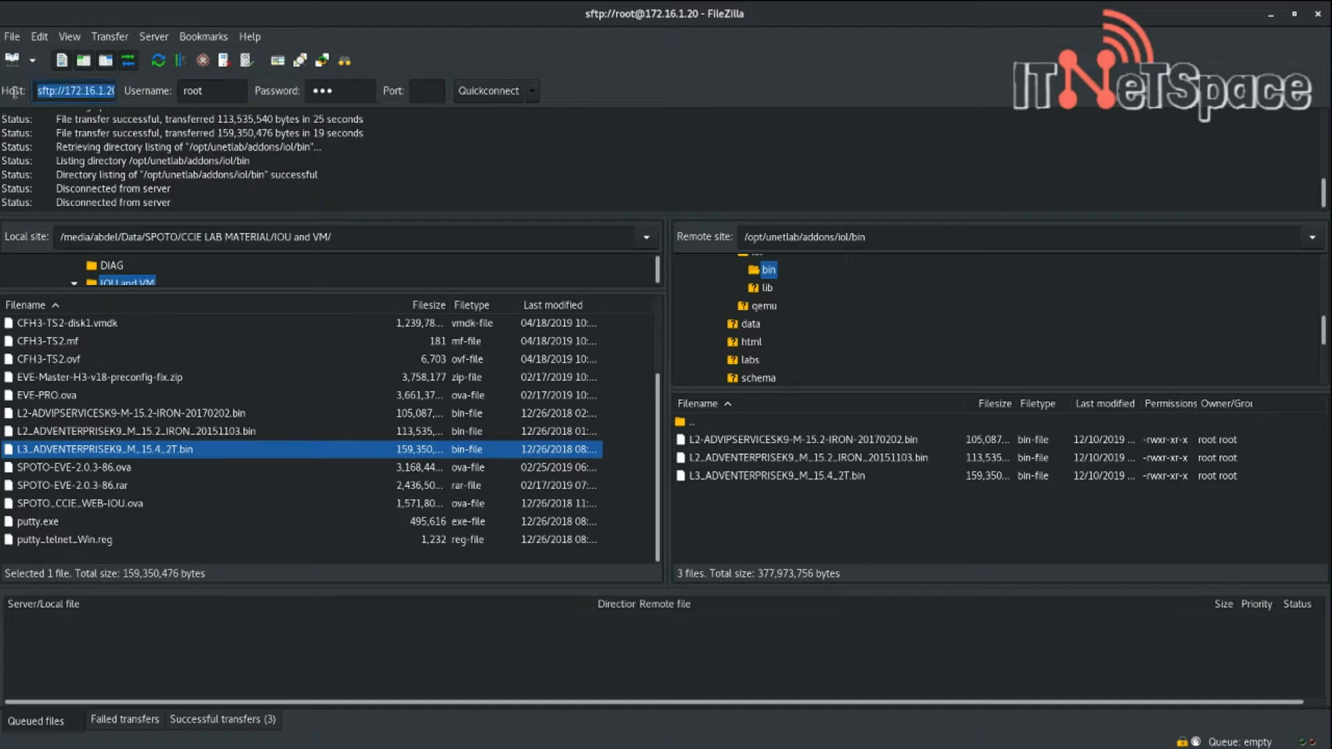
key("Tab")
left_click(349, 97)
left_click(417, 91)
type("22")
left_click(470, 92)
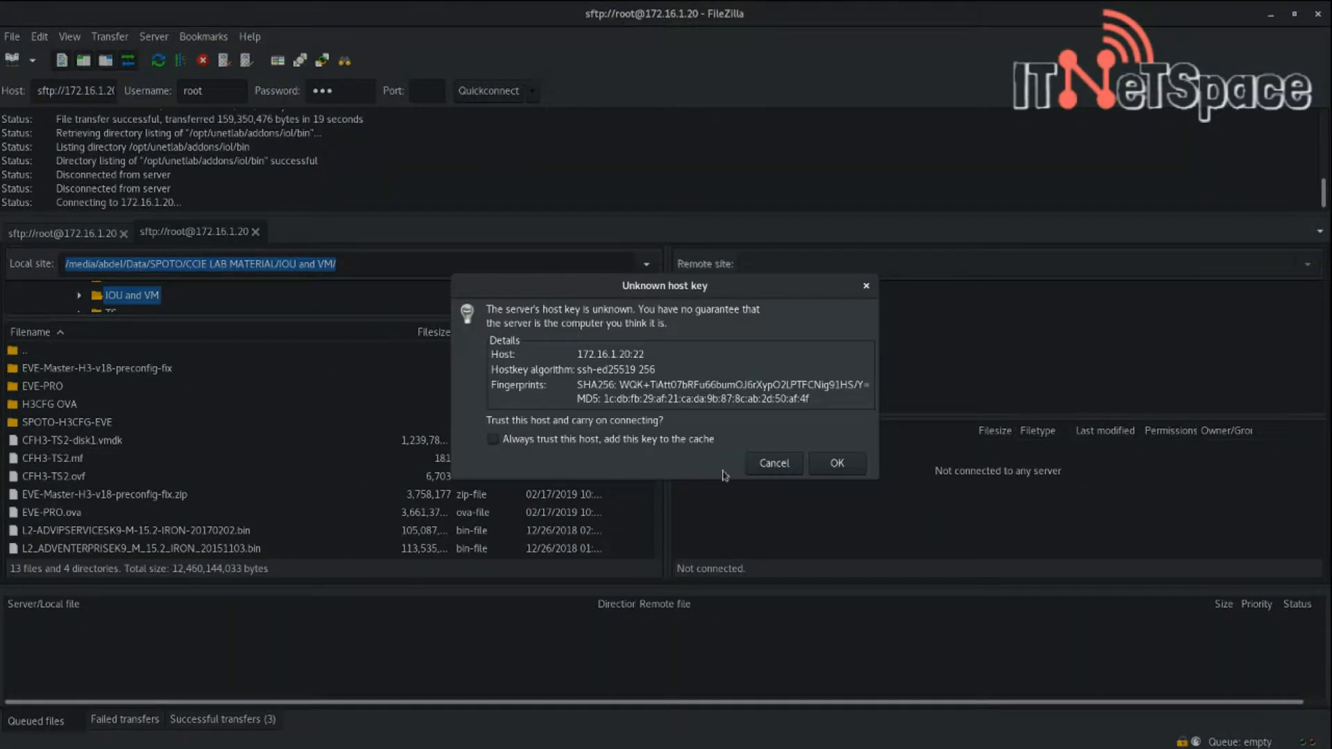
left_click(838, 464)
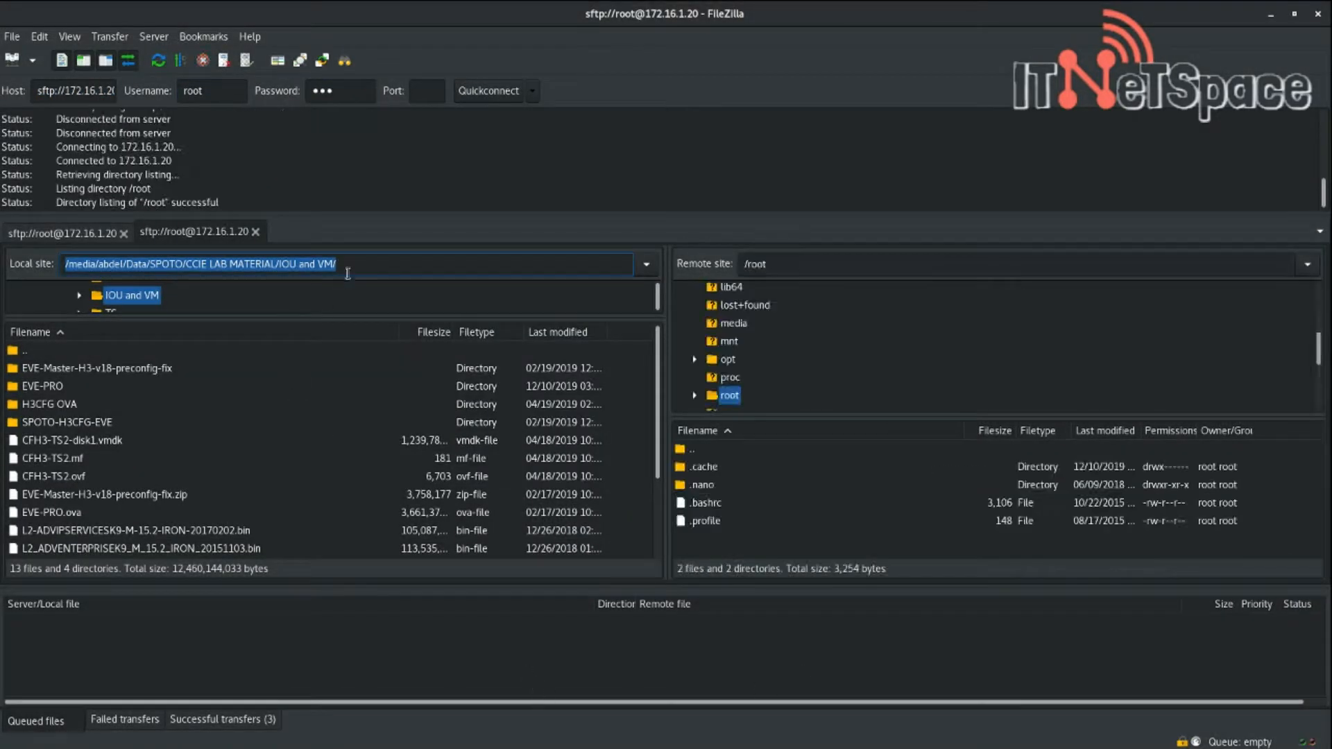
Step: Enlarge the local directory tree and expand the opt folder under the remote root directory
left_click_drag(164, 318, 166, 417)
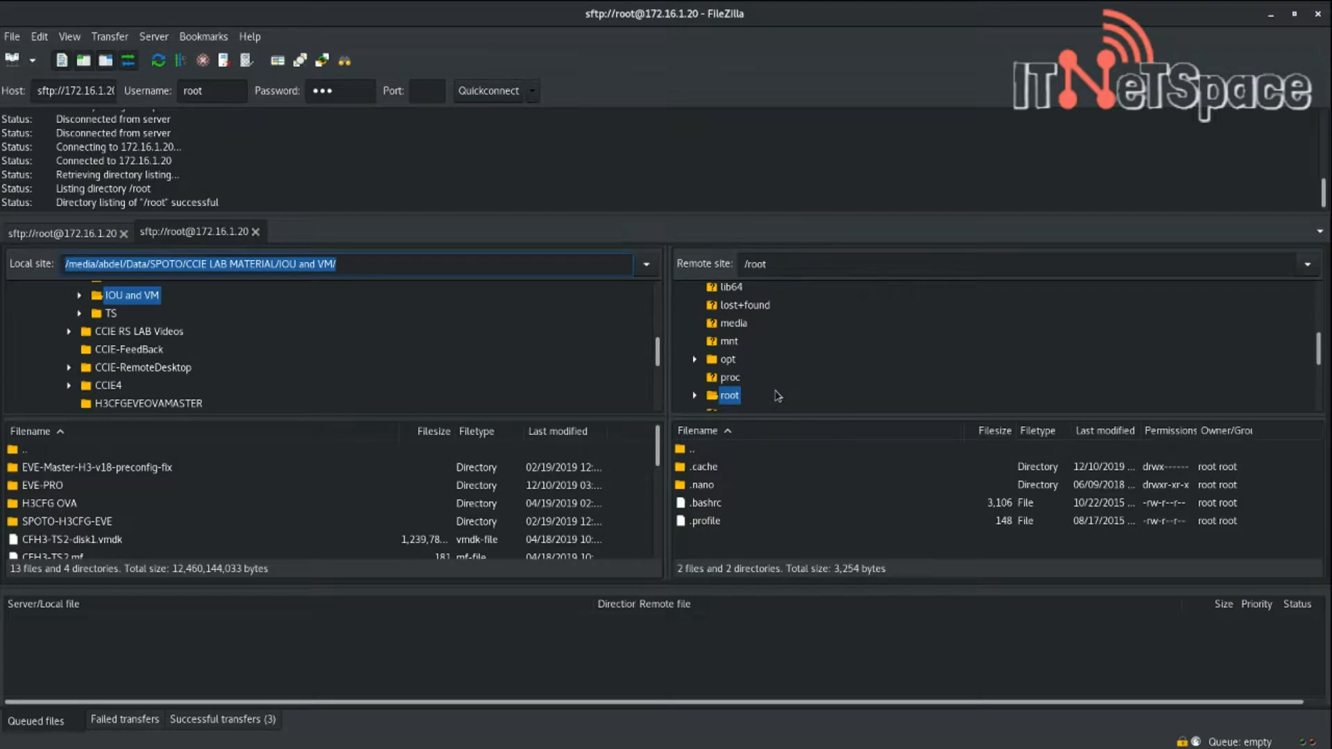
left_click(855, 359)
scroll(852, 362, "up", 2)
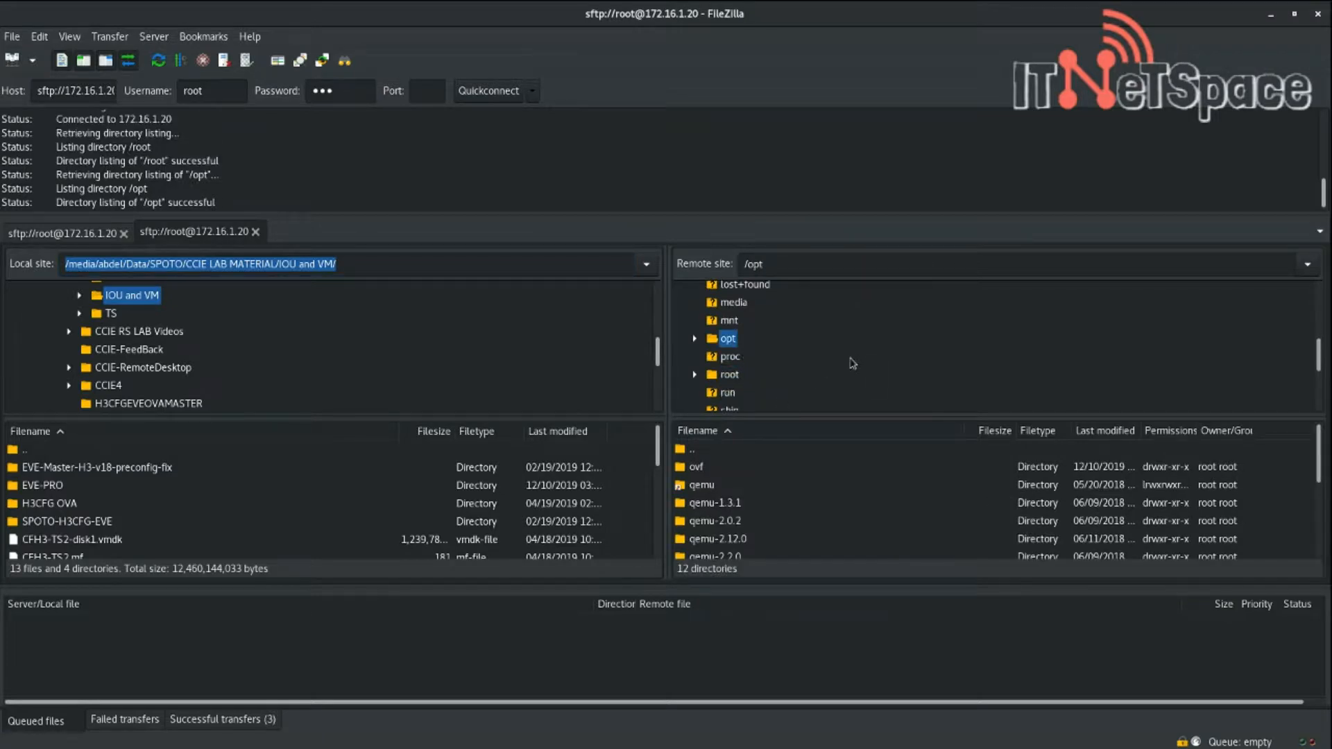
scroll(852, 362, "up", 3)
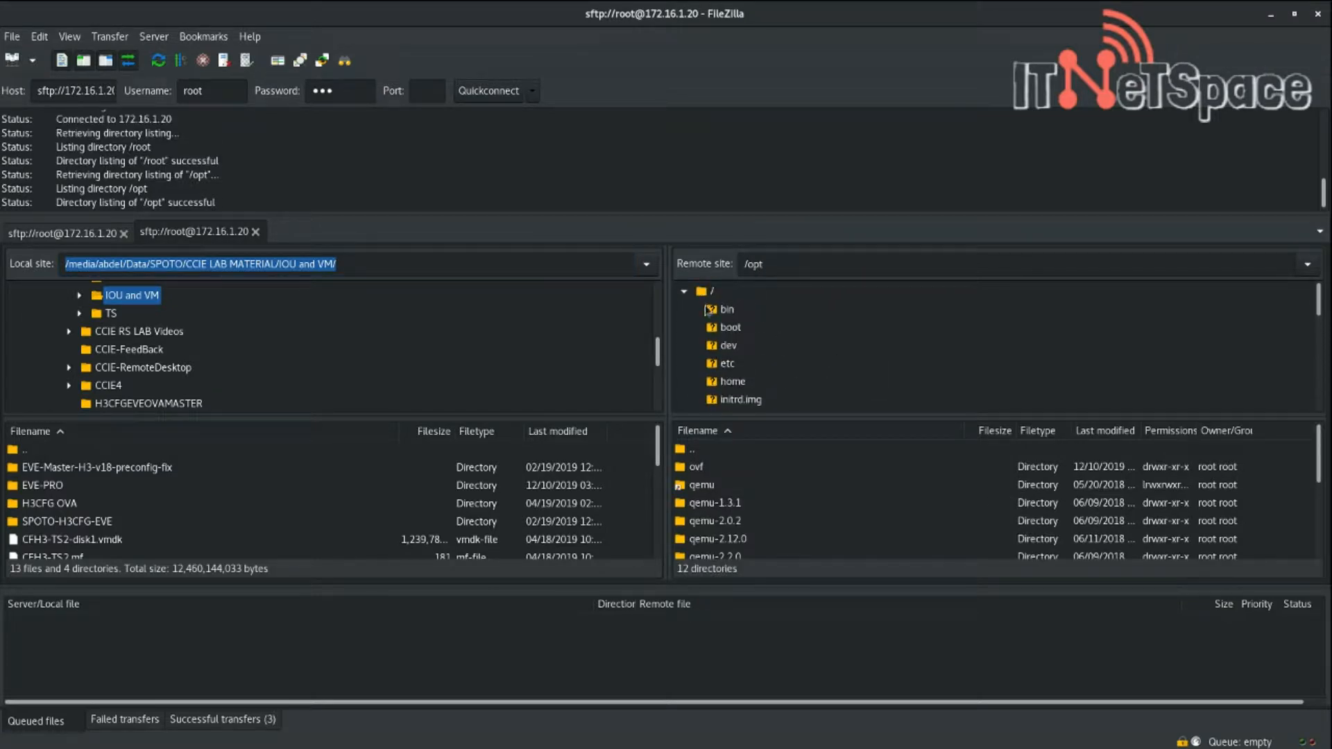
left_click(715, 297)
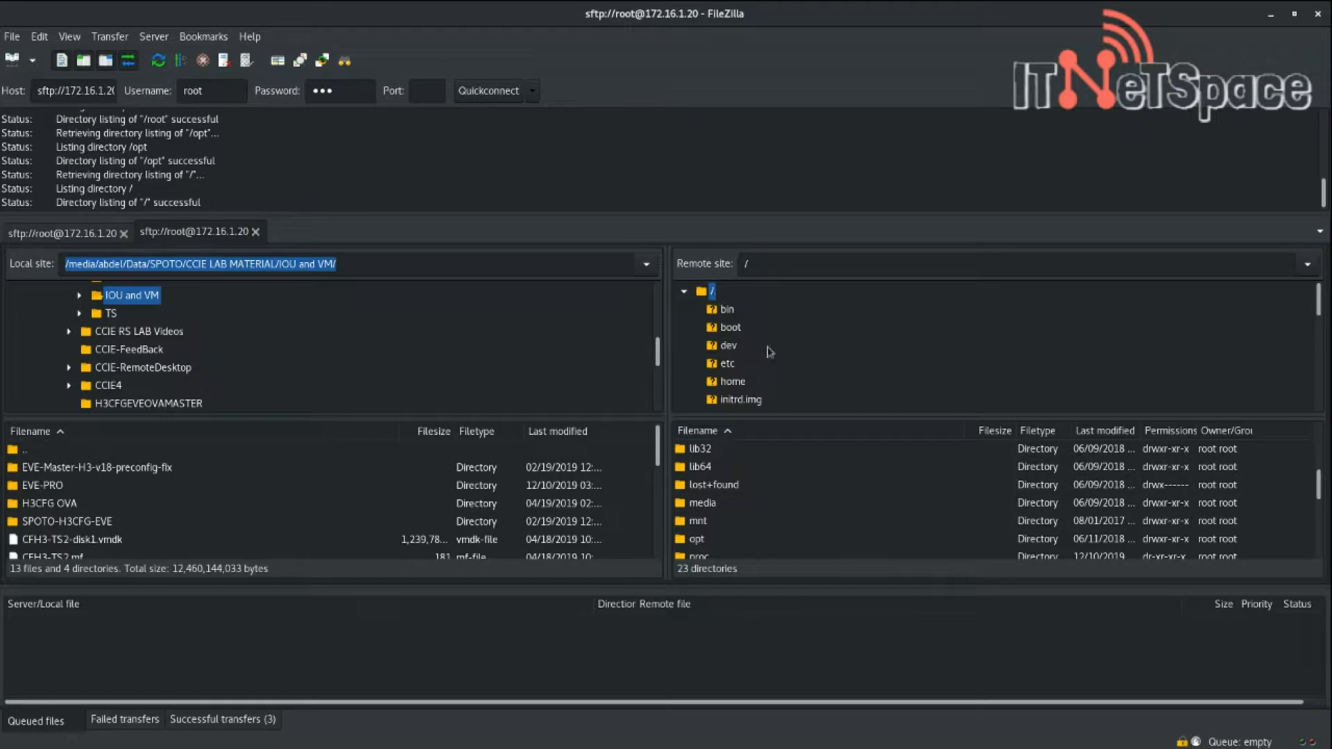
scroll(757, 352, "down", 4)
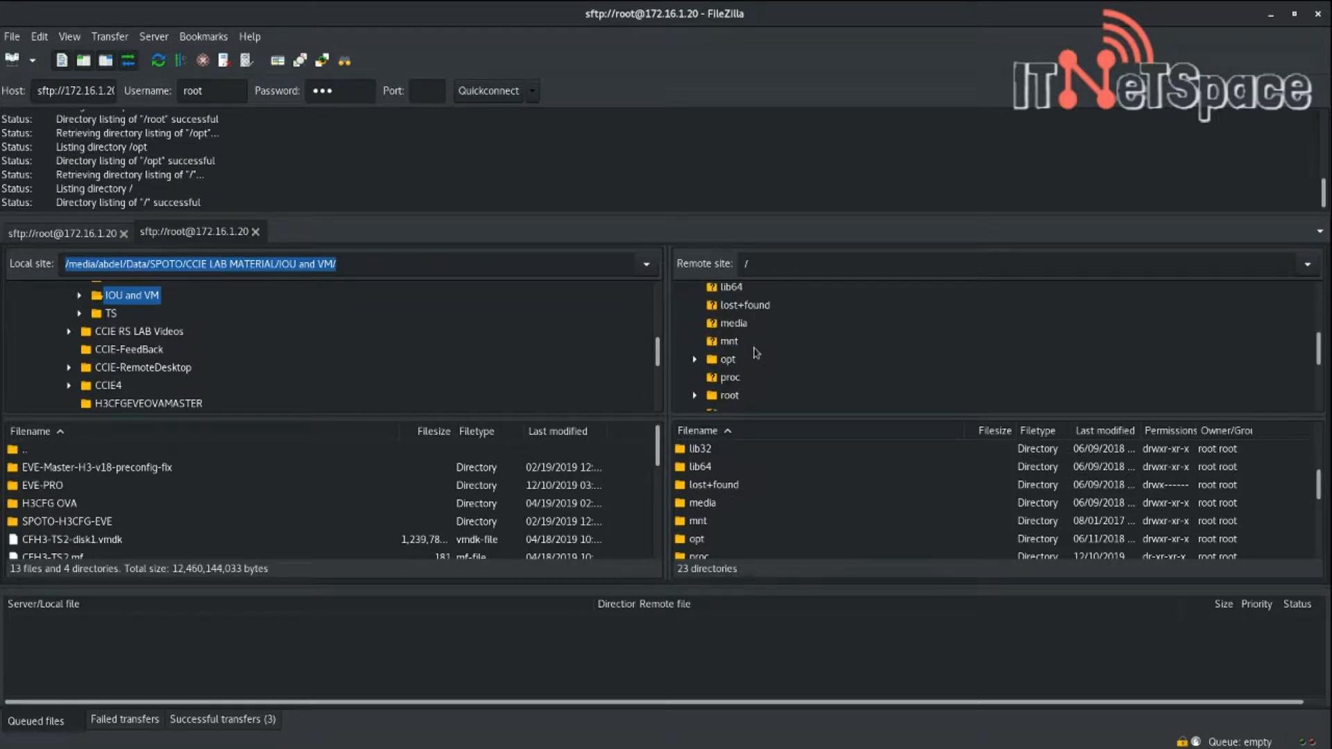
left_click(694, 338)
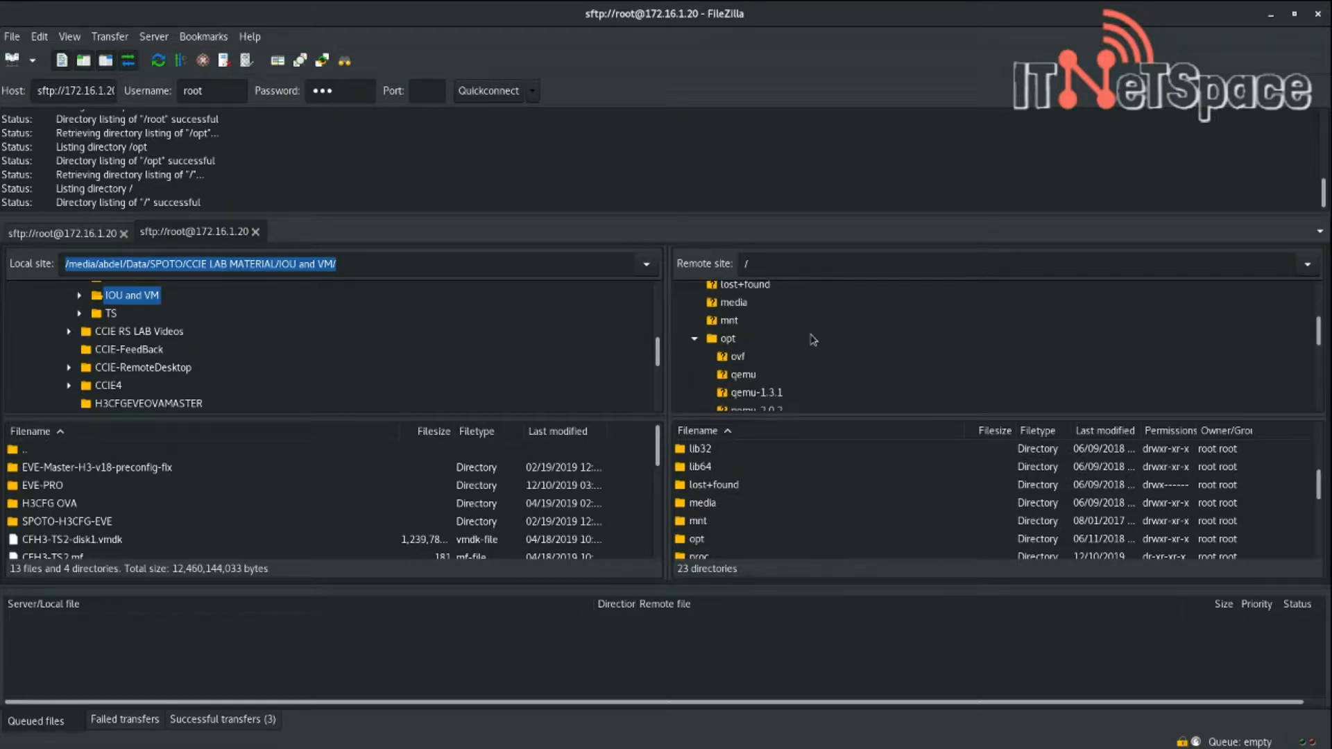
Step: Open the remote folder /opt/unetlab/addons/iol/bin
scroll(808, 341, "down", 1)
scroll(798, 347, "down", 3)
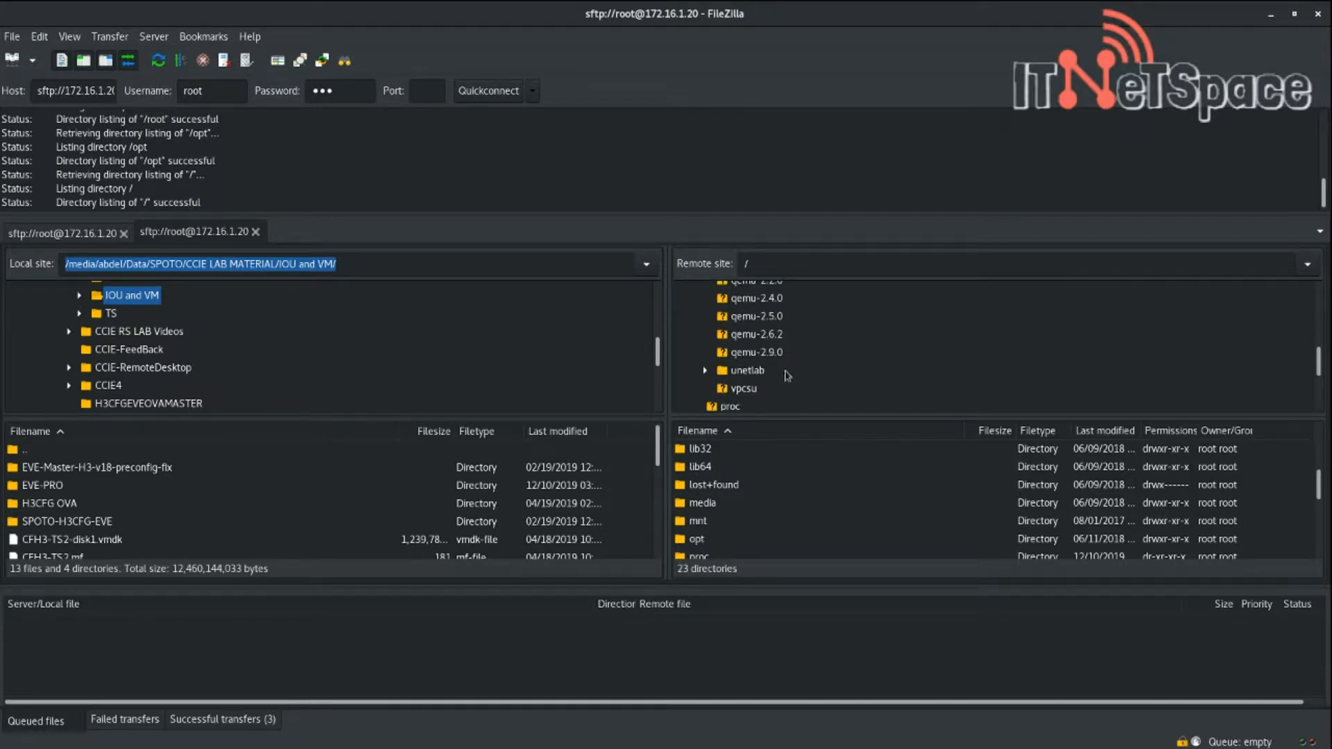
left_click(750, 373)
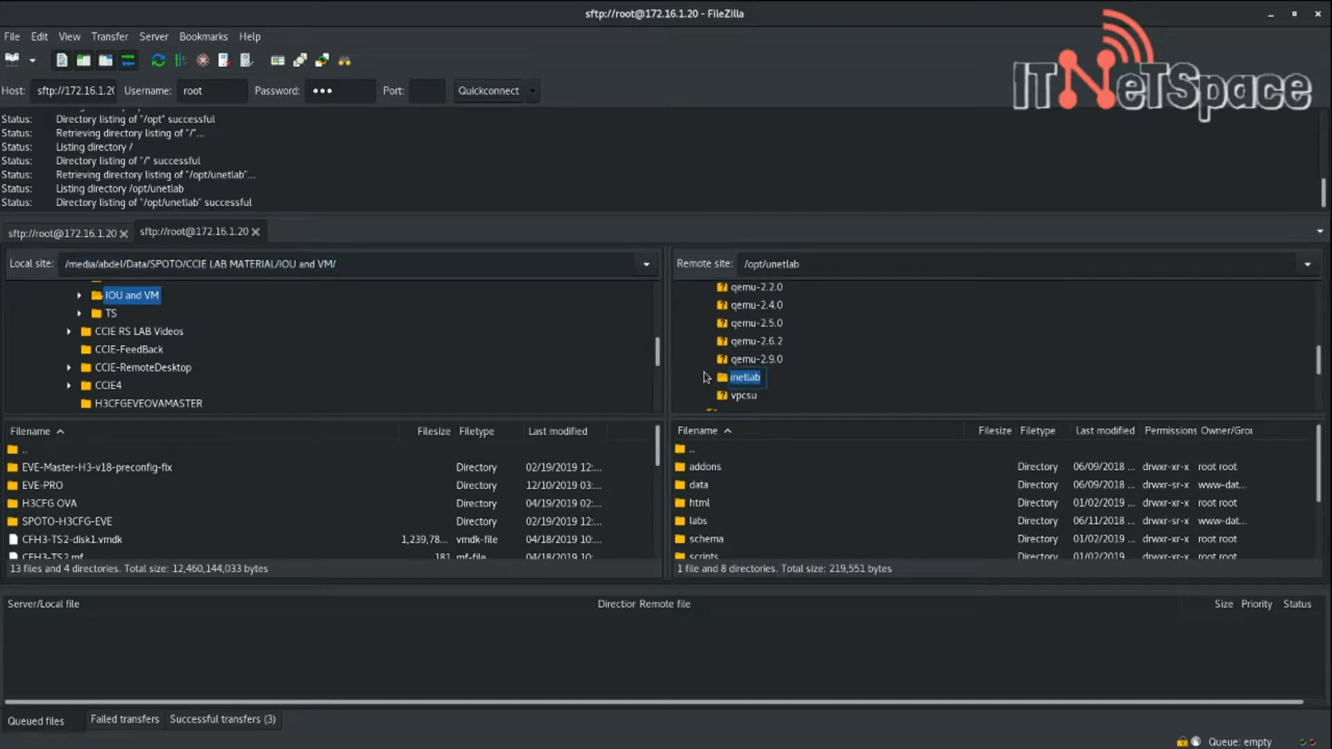
left_click(705, 378)
left_click(715, 333)
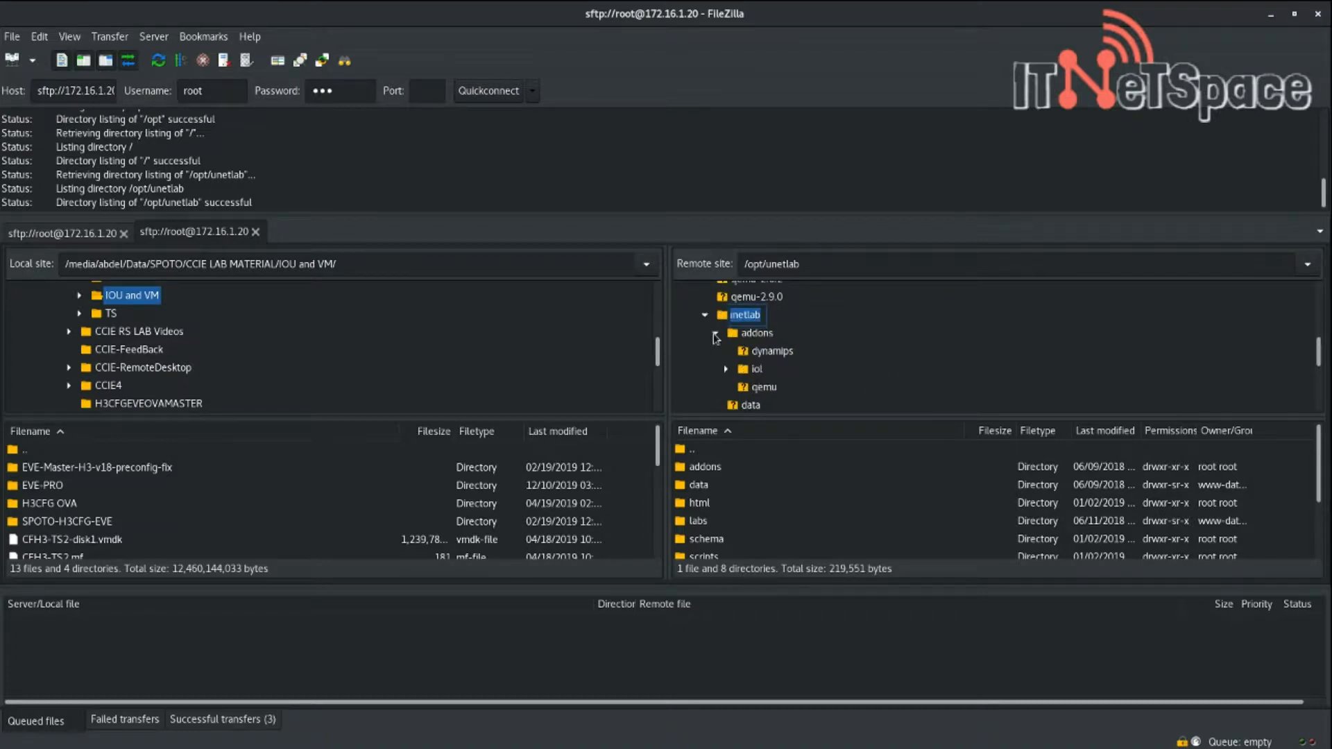
scroll(790, 364, "down", 1)
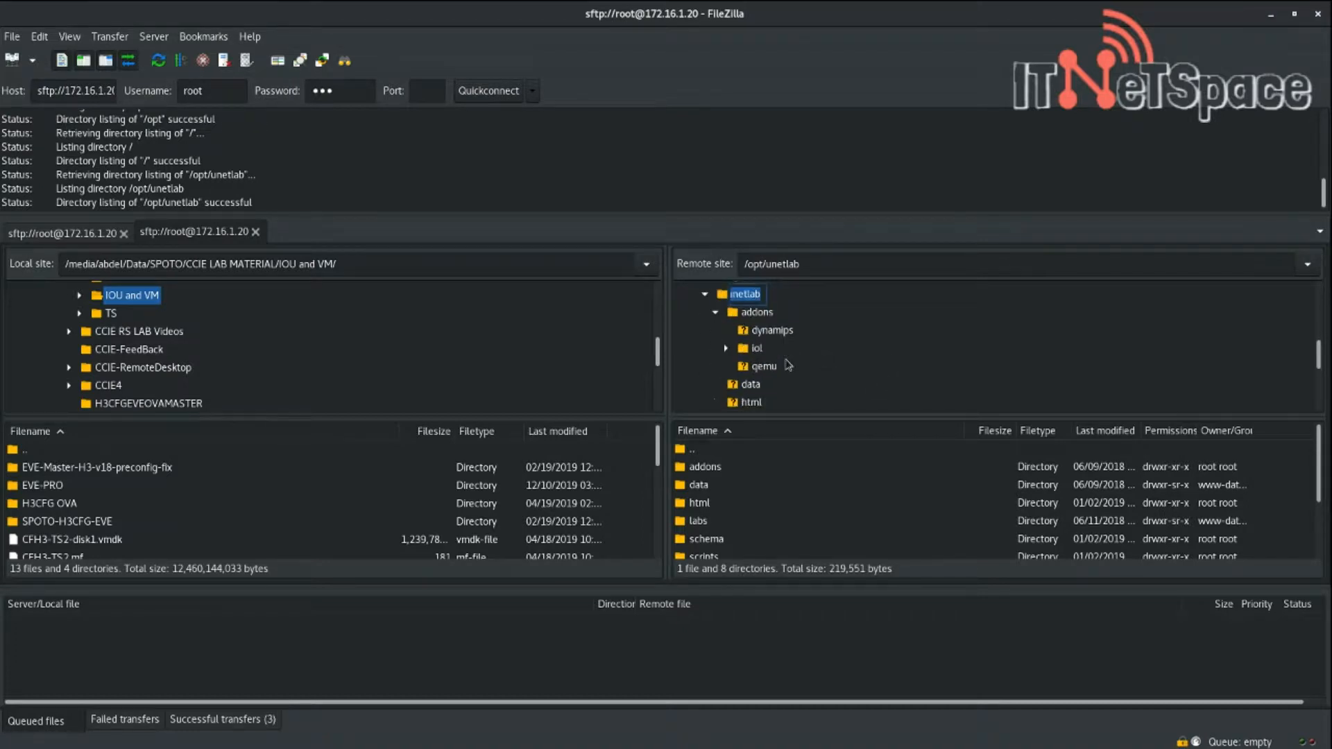
left_click(725, 350)
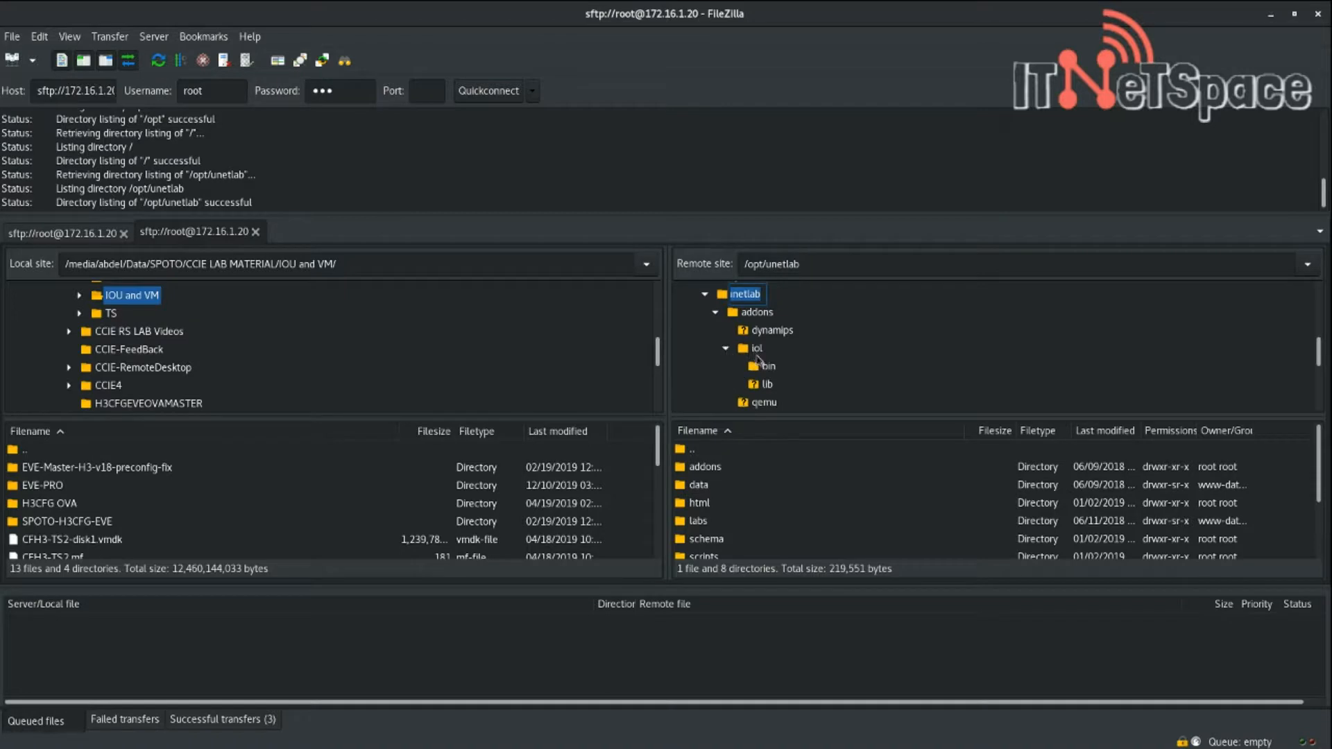
left_click(769, 366)
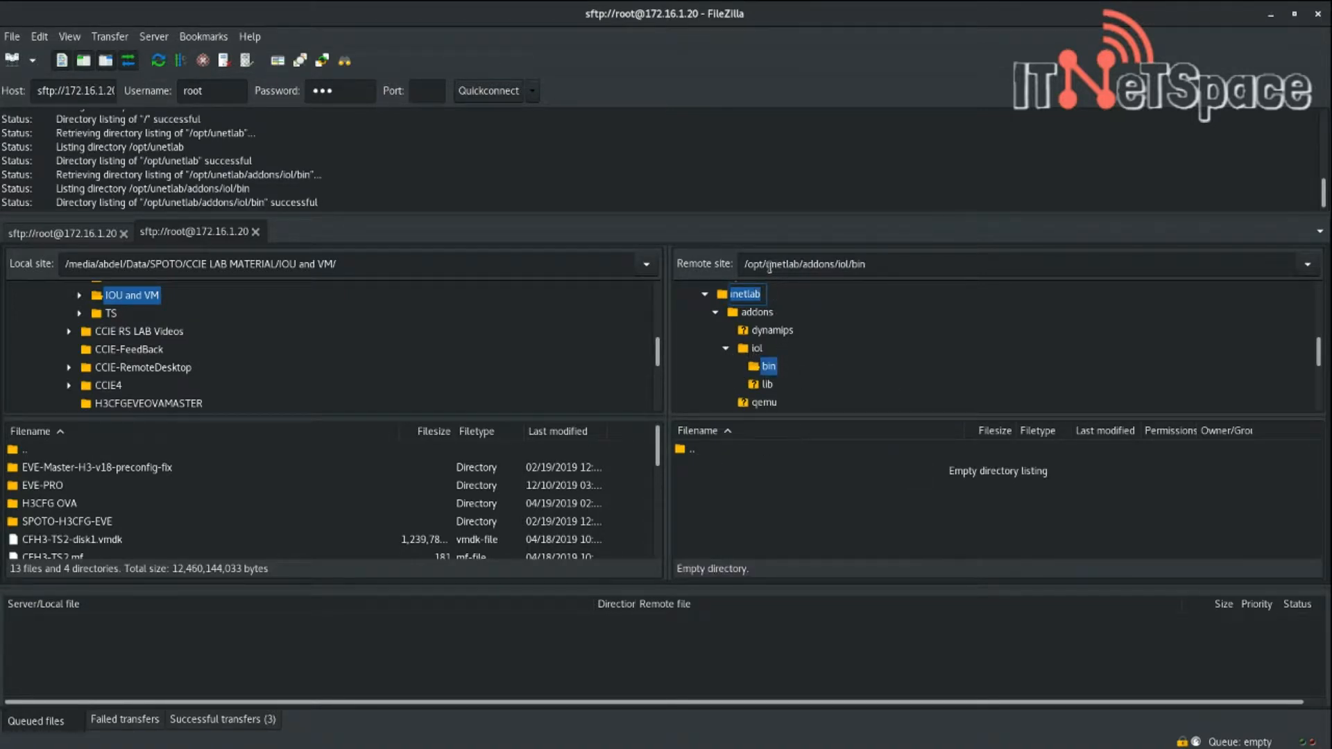
left_click_drag(744, 264, 869, 268)
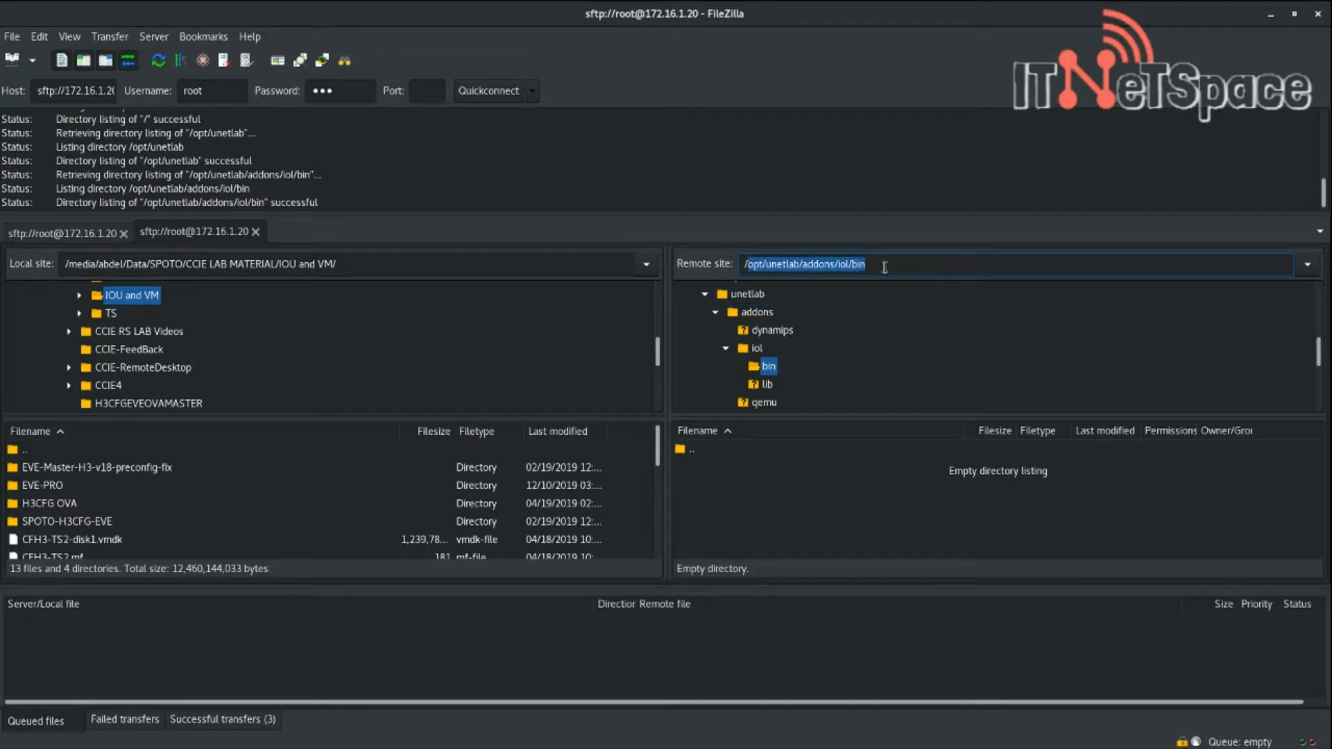
left_click(888, 267)
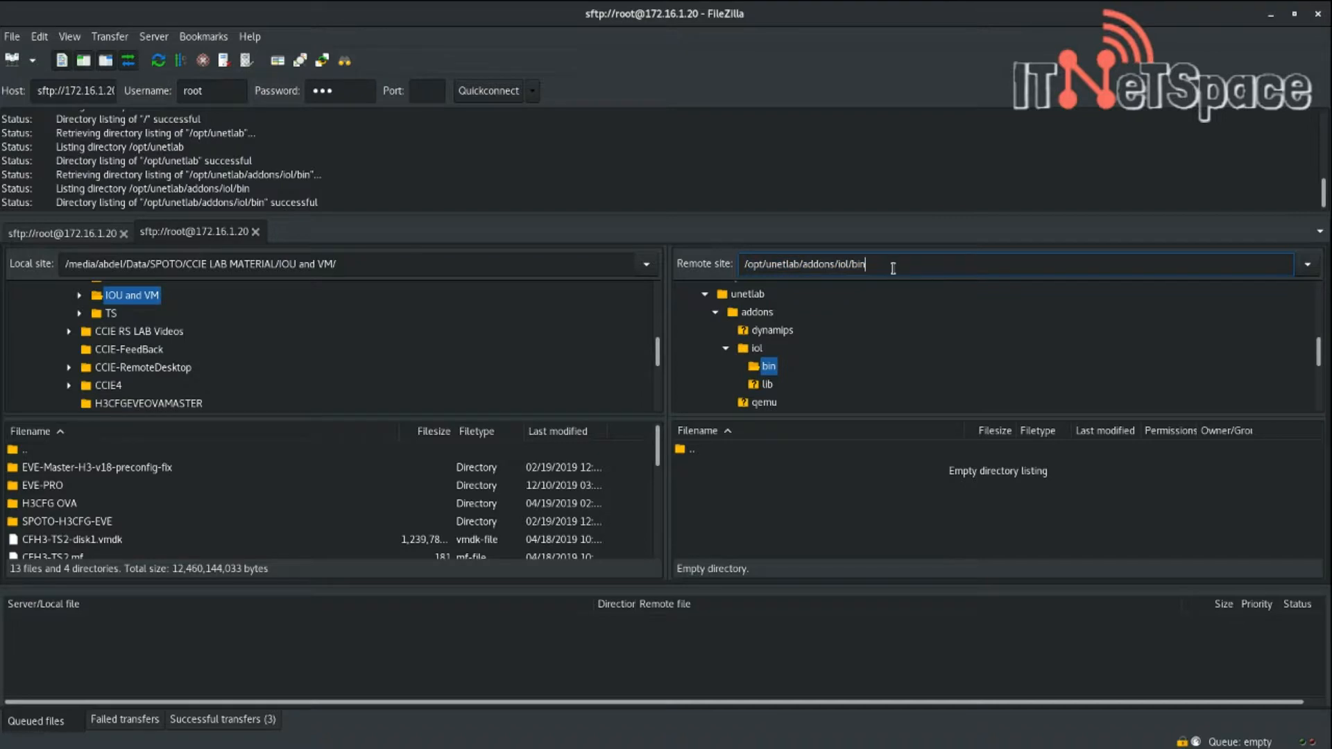
left_click_drag(906, 267, 764, 262)
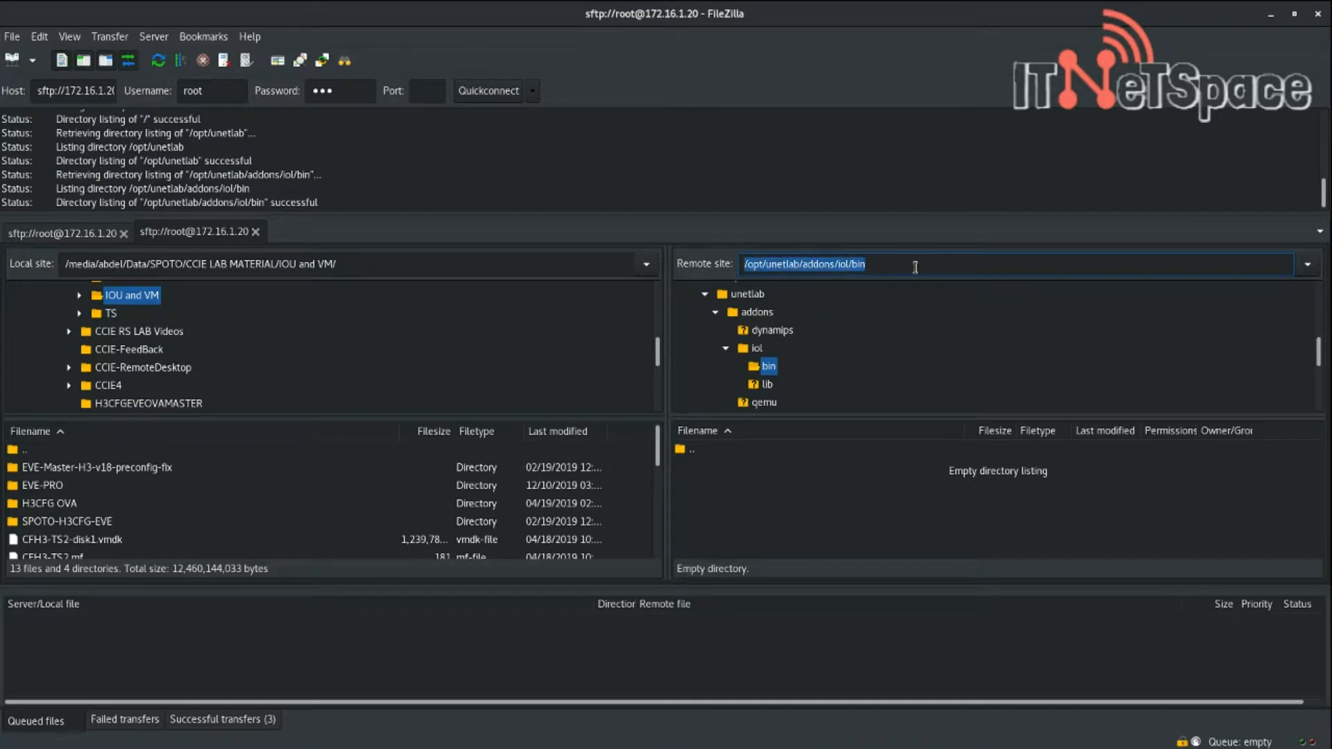
left_click(913, 268)
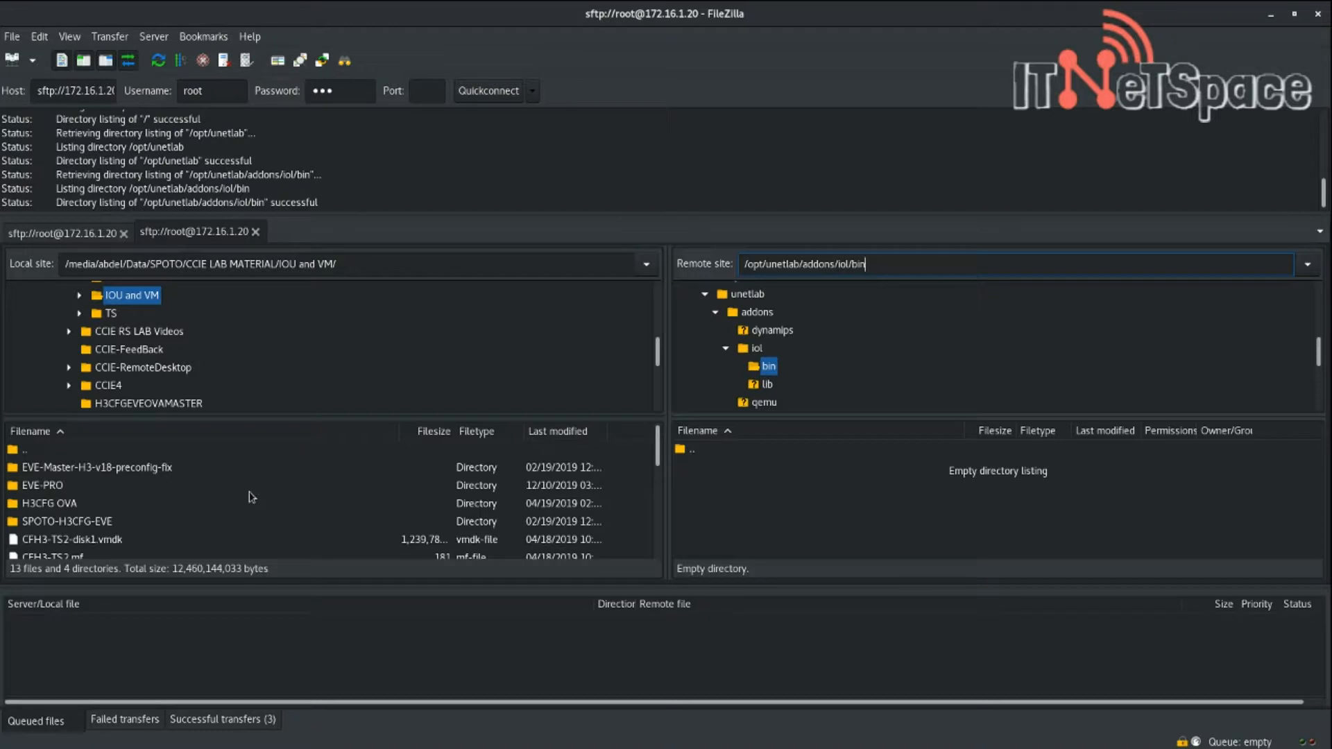
Step: Upload the two L2 and one L3 .bin images from the local IOU and VM folder to the remote iol/bin folder
left_click_drag(656, 448, 645, 509)
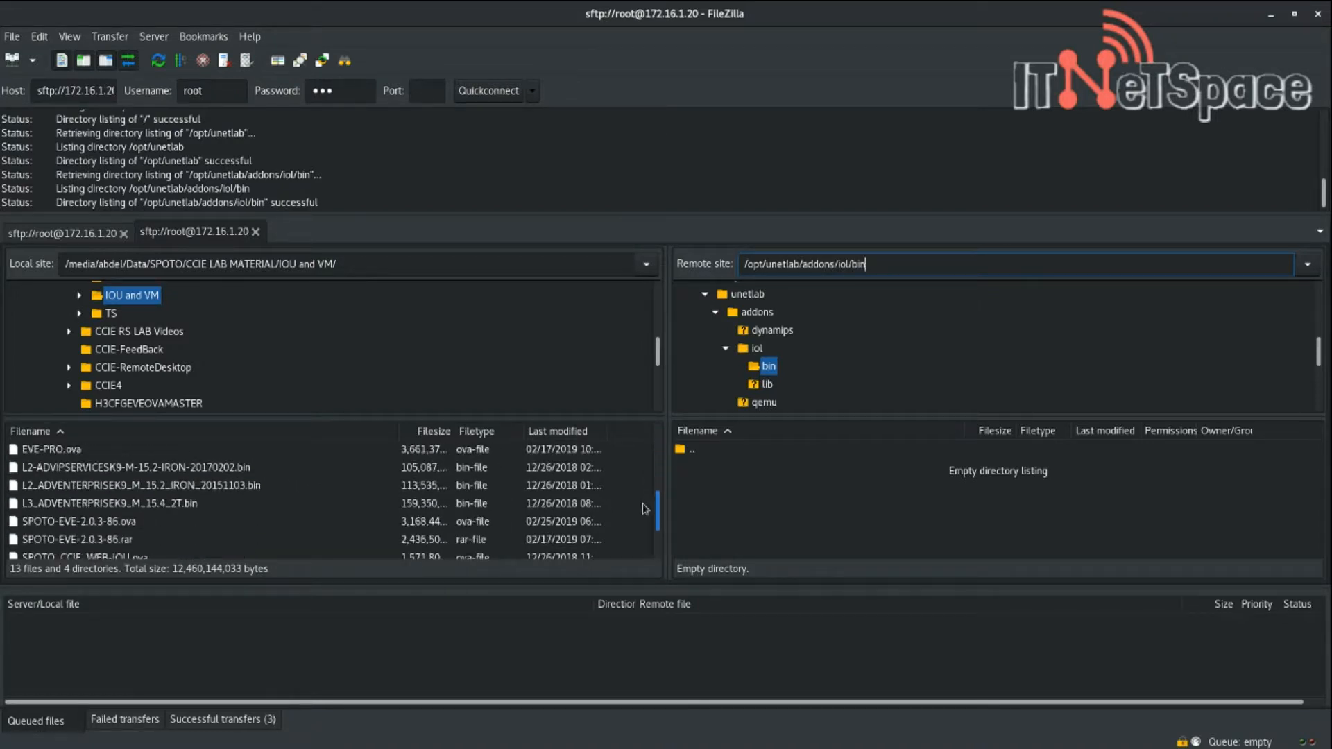
left_click(236, 473)
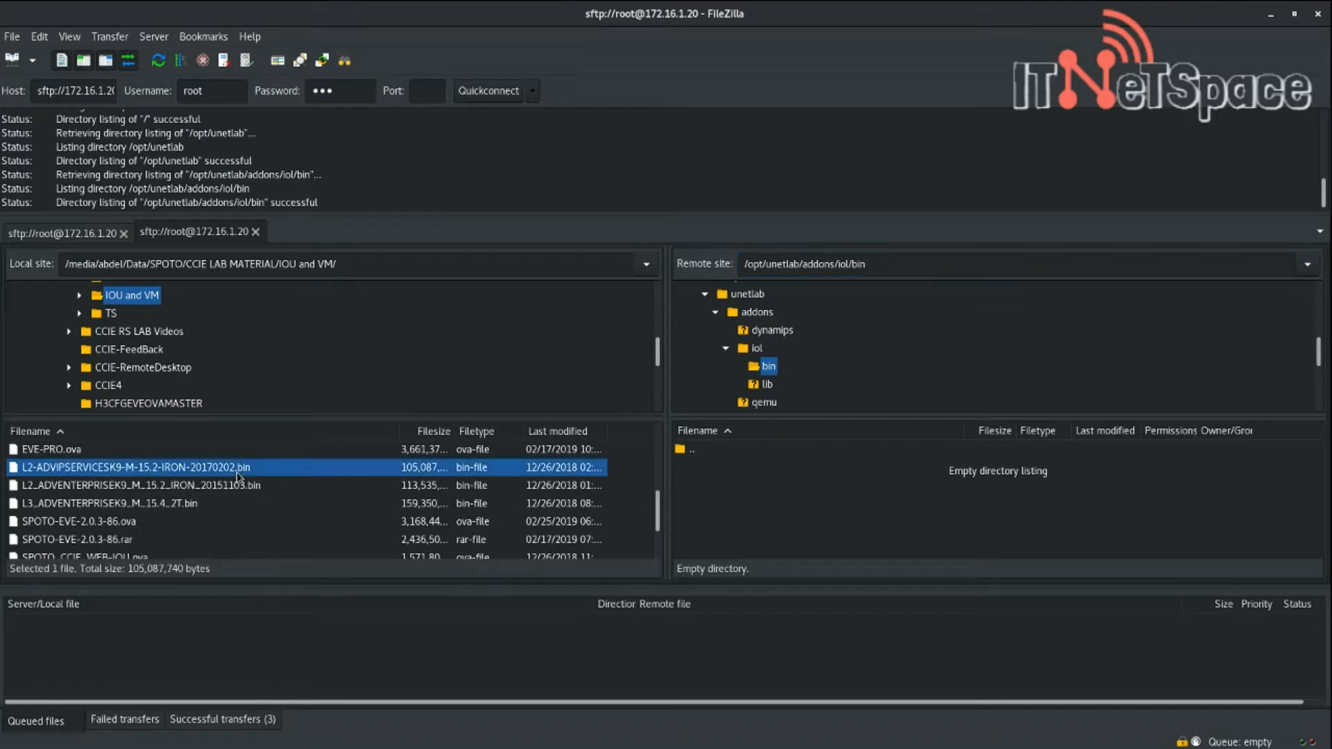
left_click(243, 486, "shift")
left_click(229, 505, "shift")
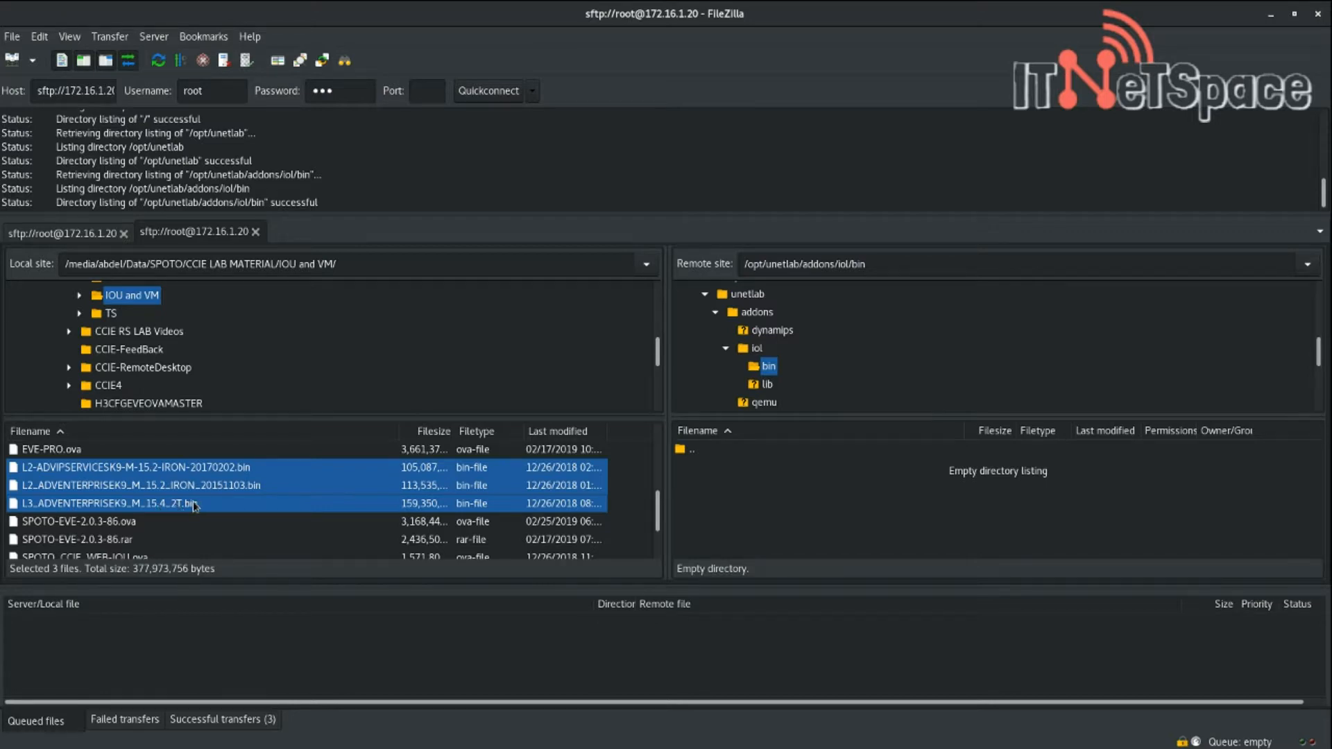
left_click_drag(194, 505, 826, 475)
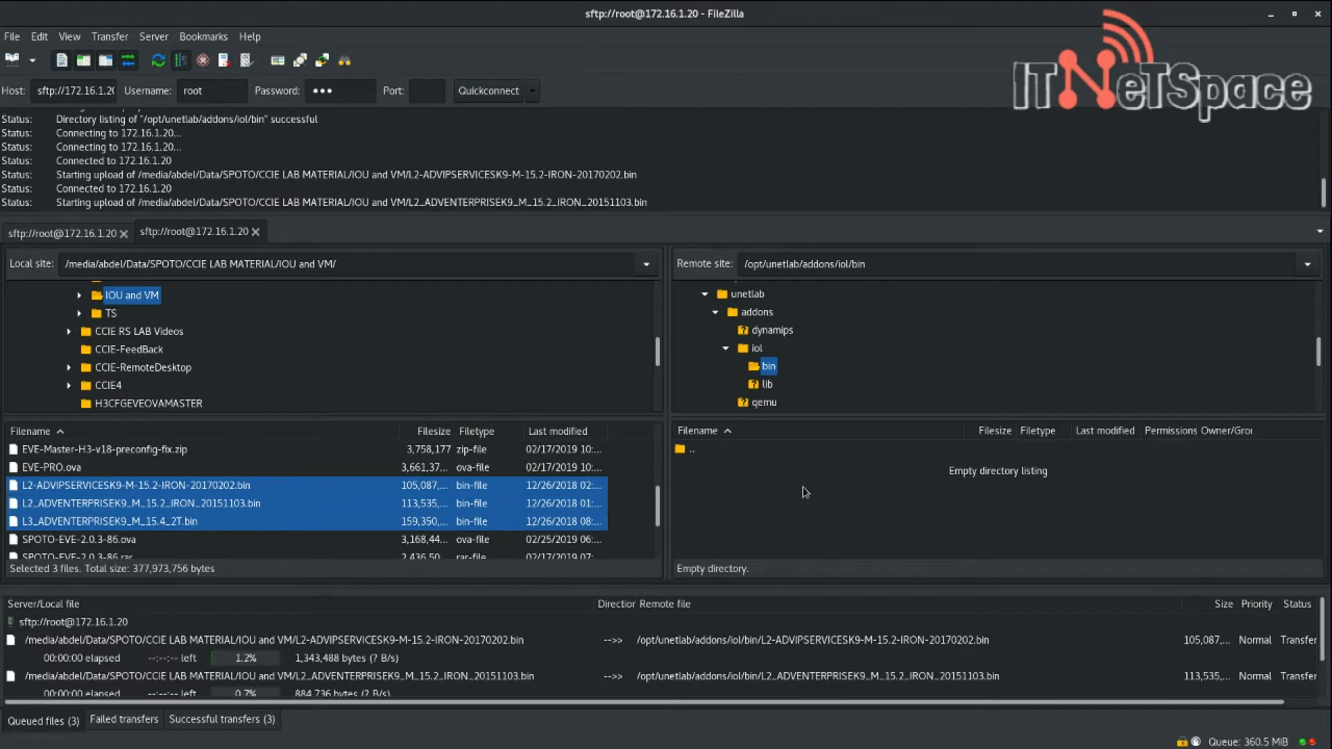